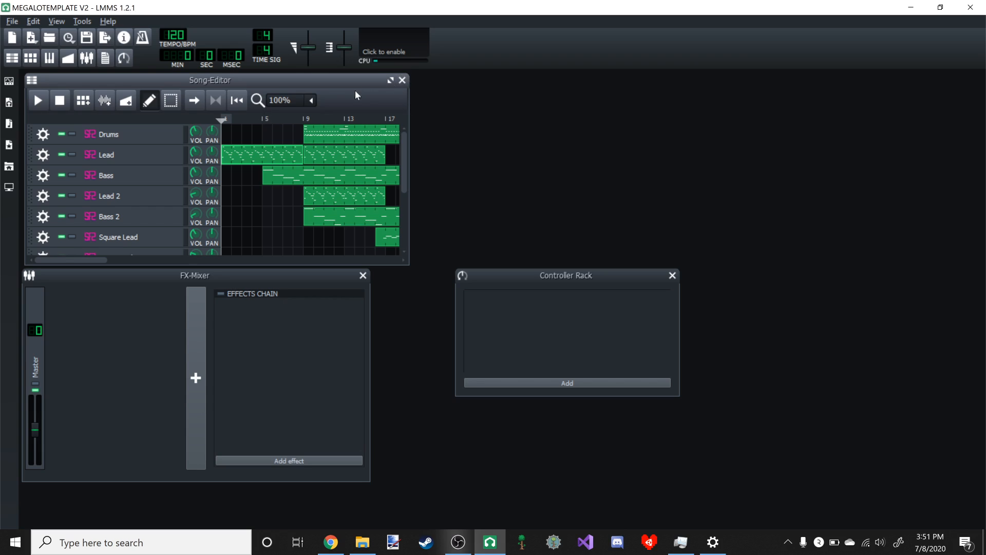
- Open the first Lead pattern in the Piano-Roll to examine its notes, and close the editor again
drag(321, 82, 317, 79)
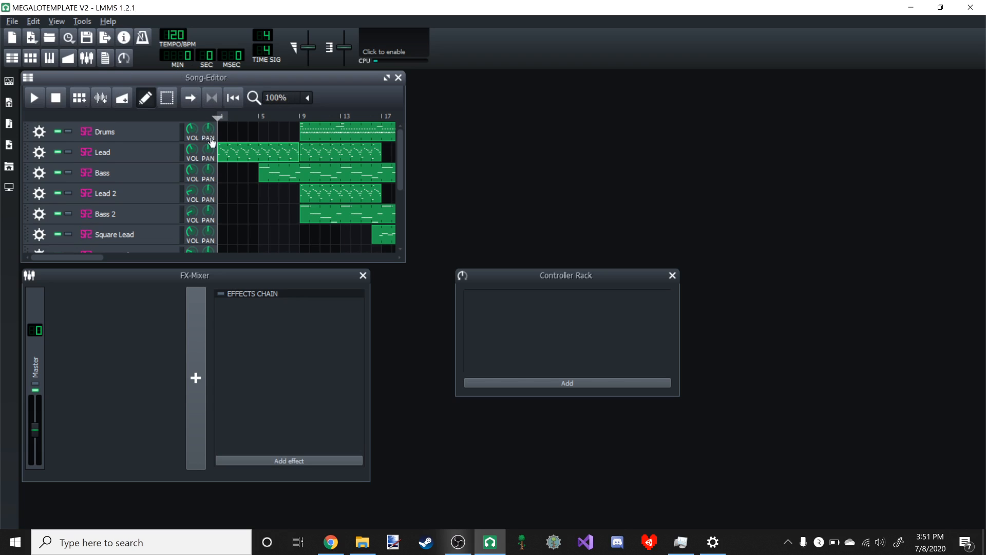
double_click(282, 155)
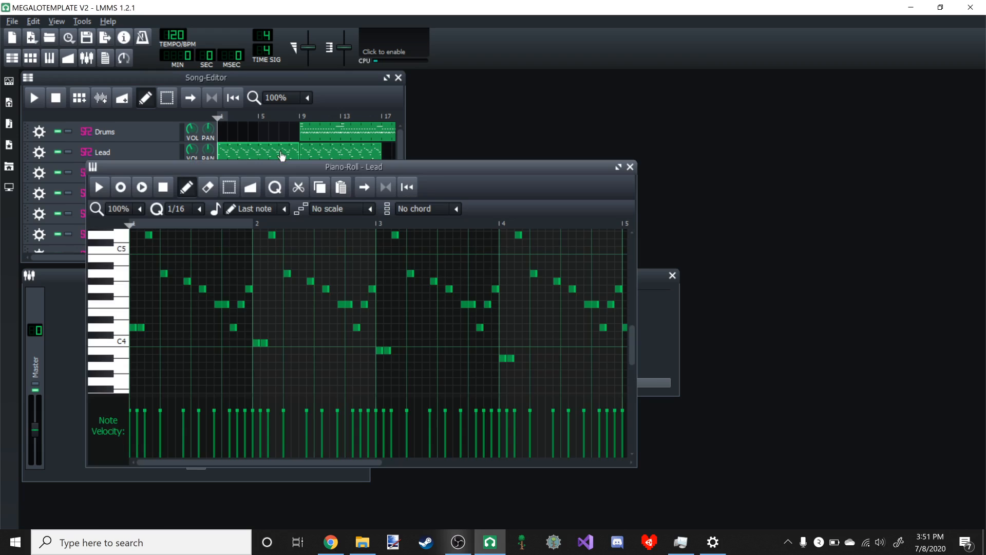
click(362, 103)
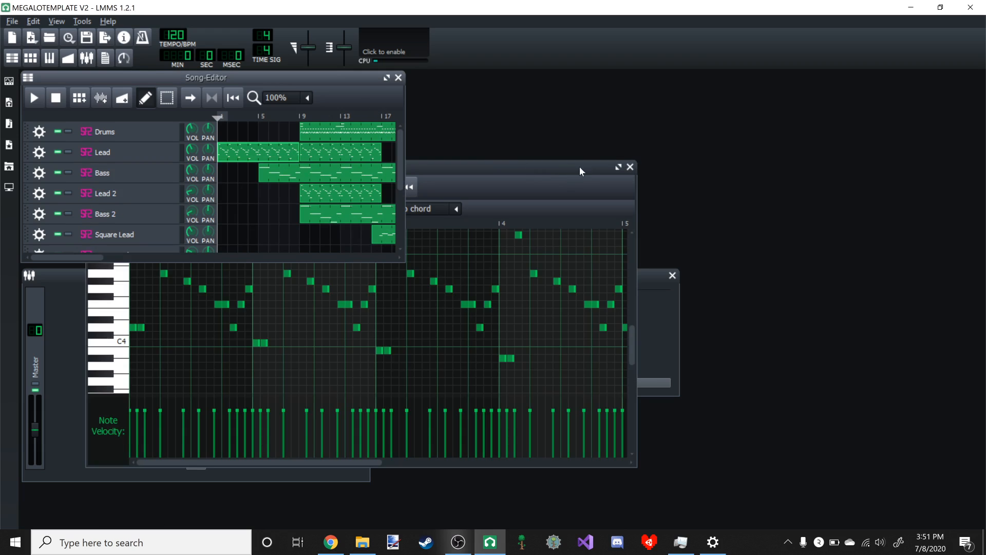
click(631, 167)
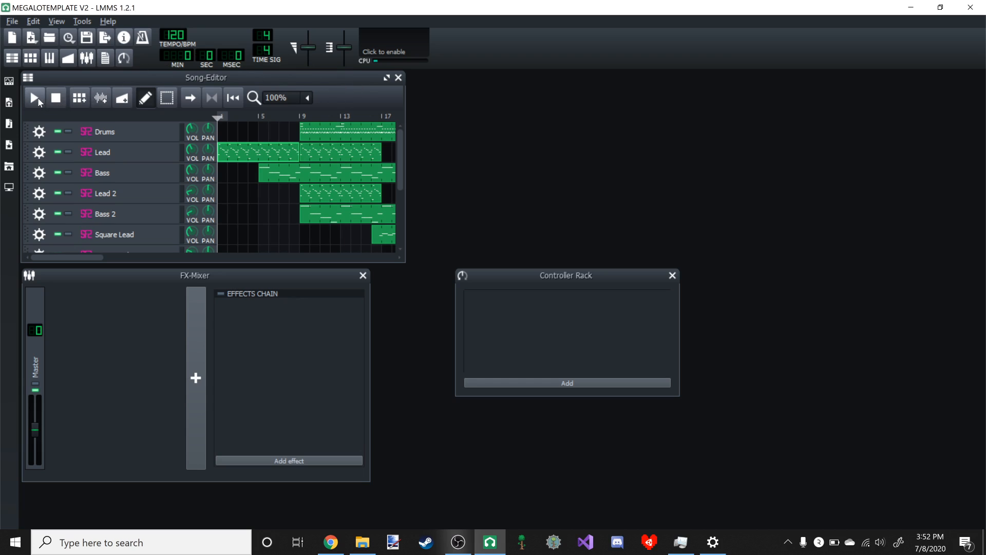
- Play the song from the beginning until just past bar 9, pause it and return to the start
key(space)
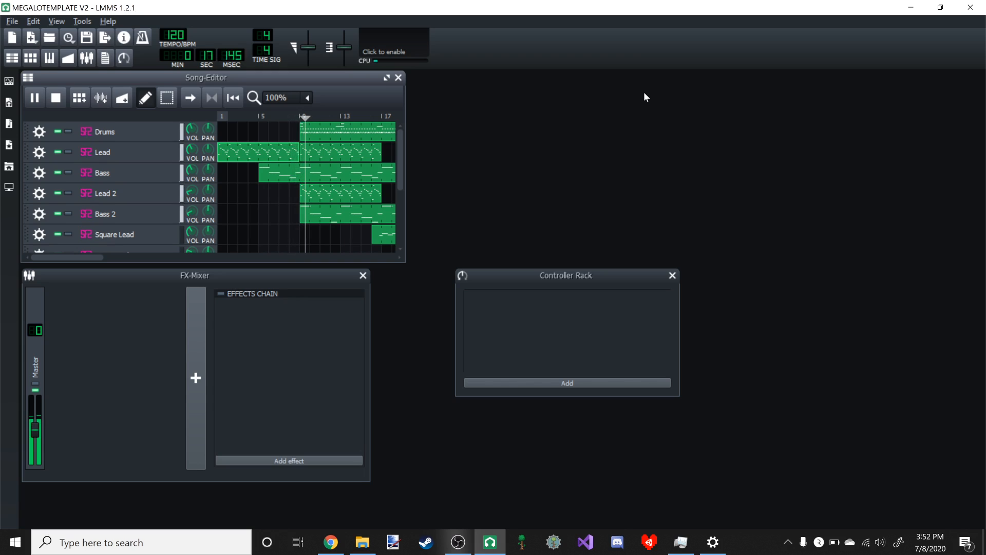
click(32, 98)
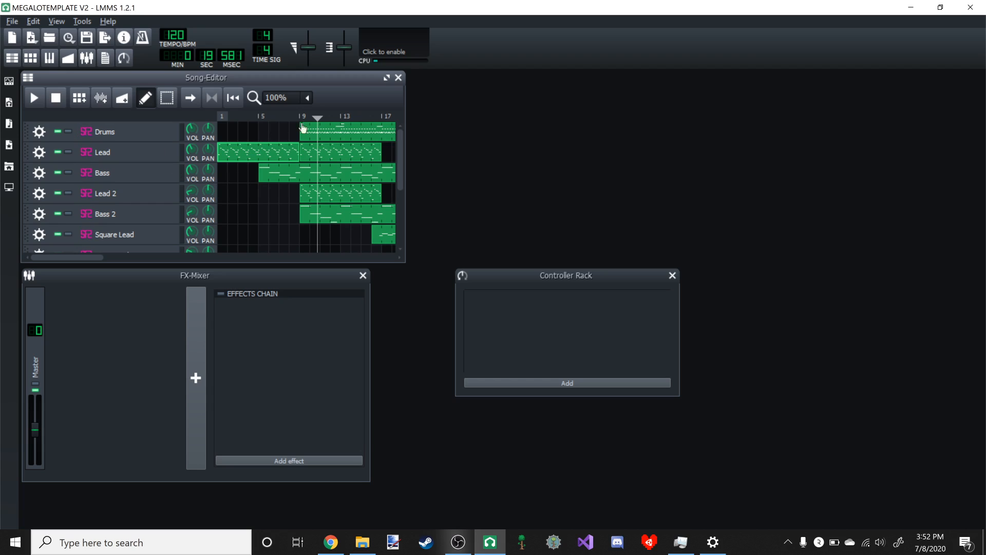
key(Home)
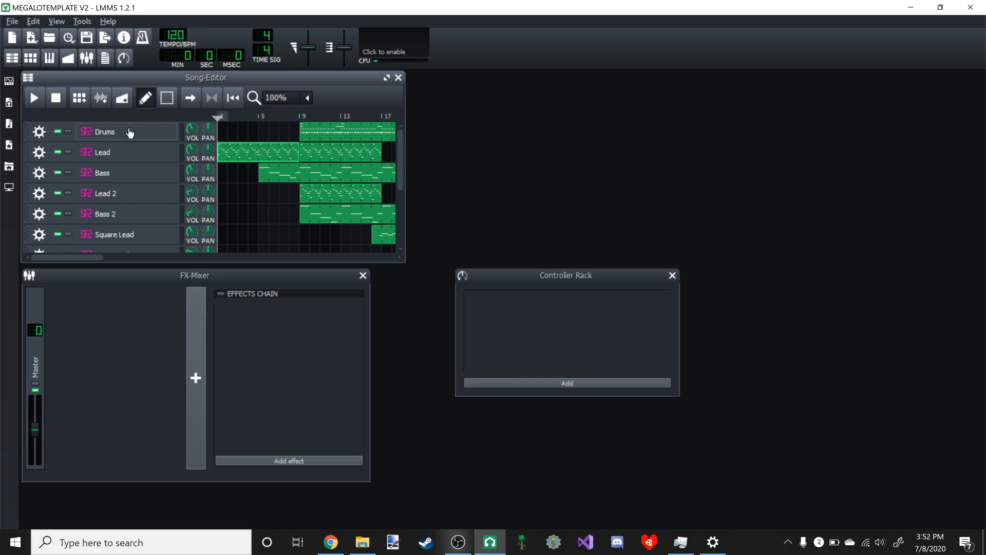
- View the Drums instrument and play the Drums pattern in the Piano-Roll, closing both windows when done
click(110, 132)
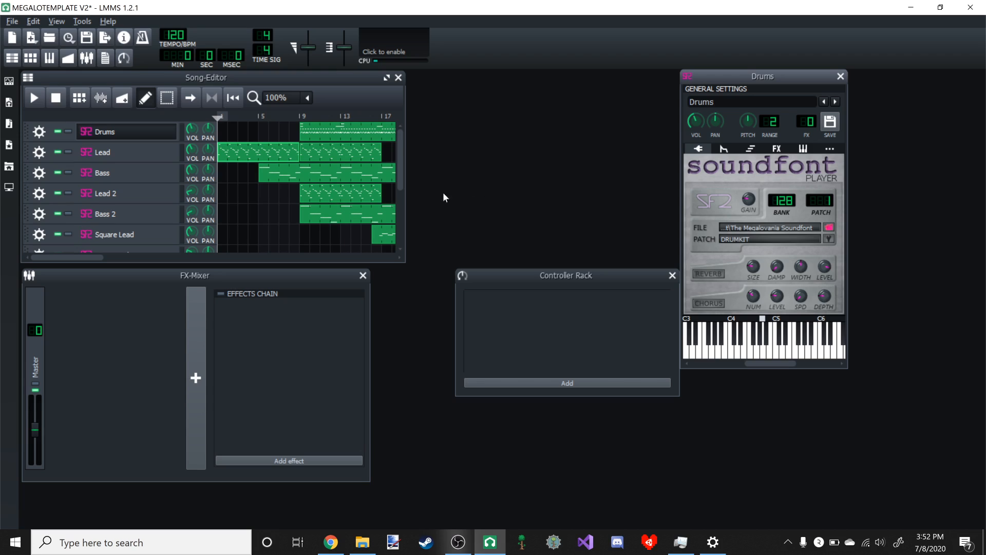
click(786, 341)
double_click(331, 134)
click(103, 191)
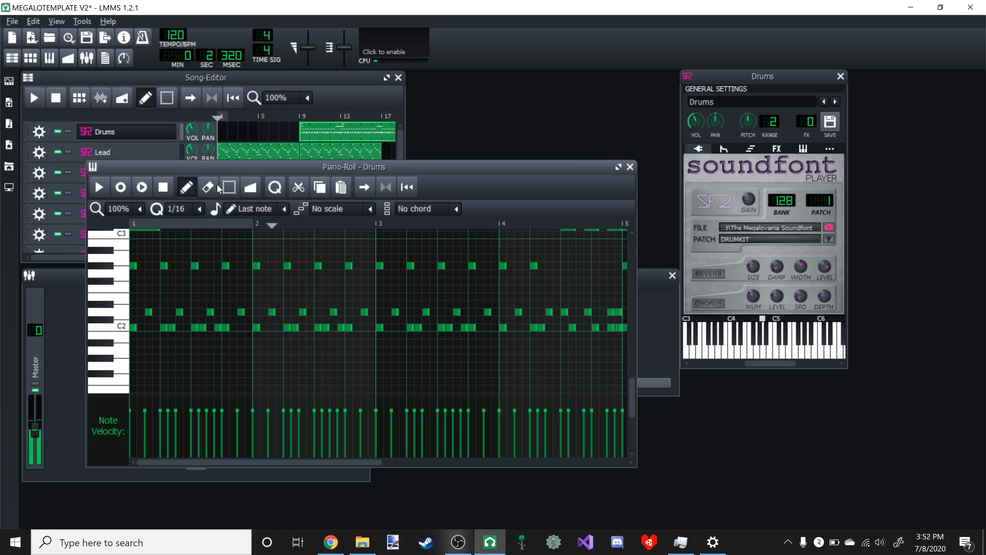
click(630, 166)
click(838, 77)
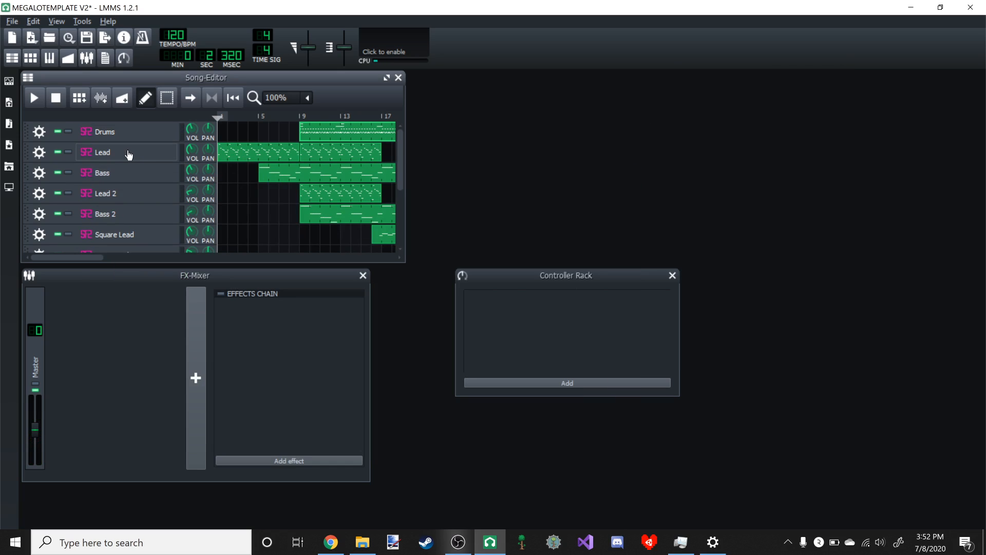
- Play the Lead pattern by itself in the Piano-Roll, switching between that editor and the Song-Editor
double_click(252, 155)
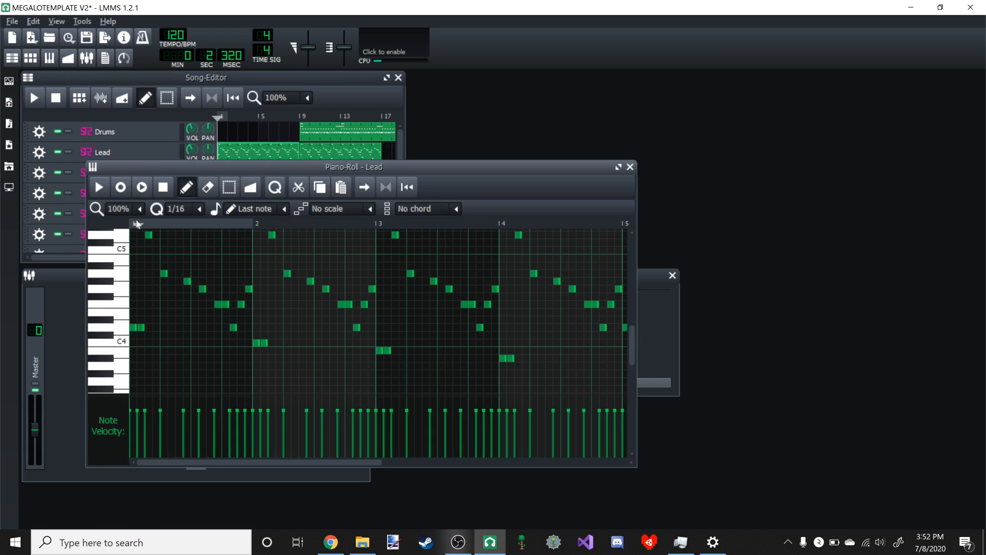
click(100, 189)
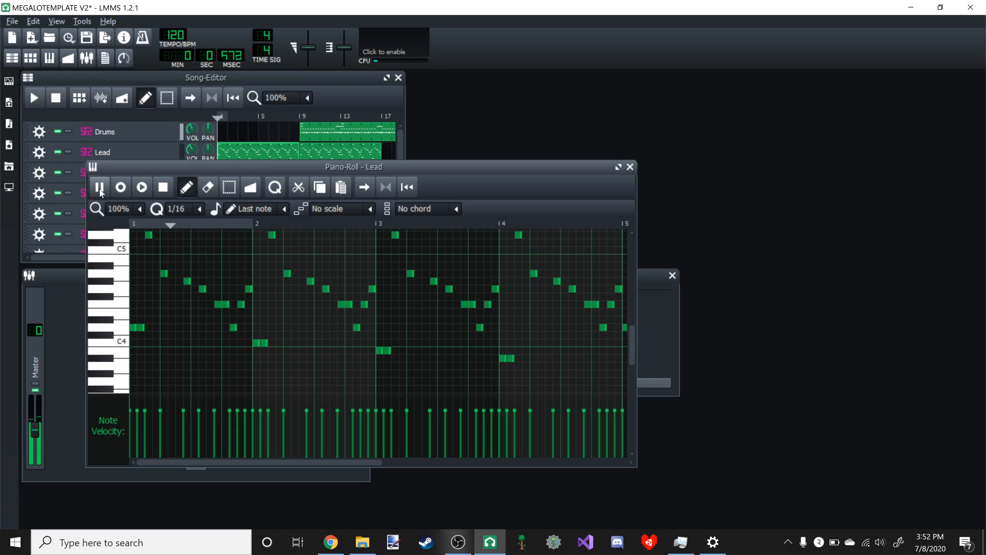
click(341, 114)
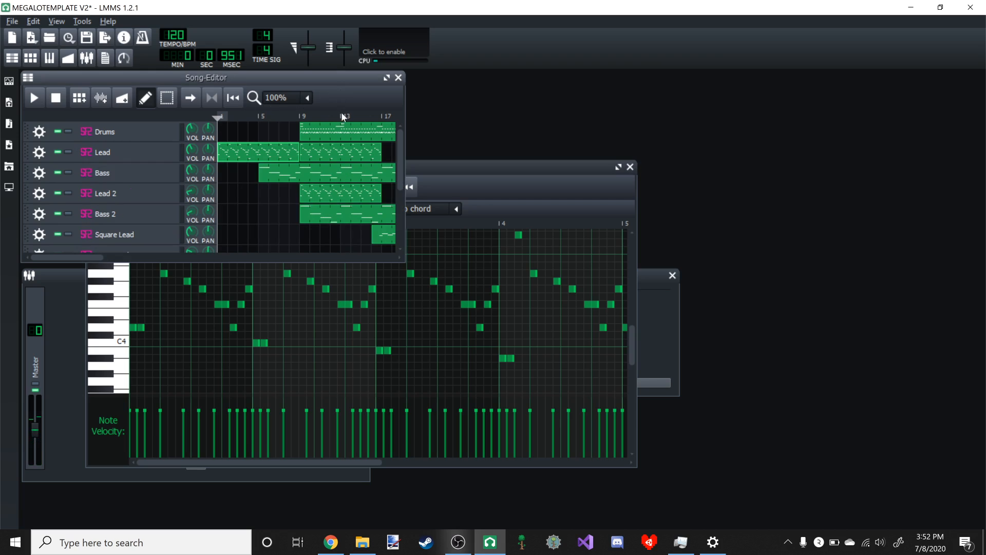
double_click(309, 146)
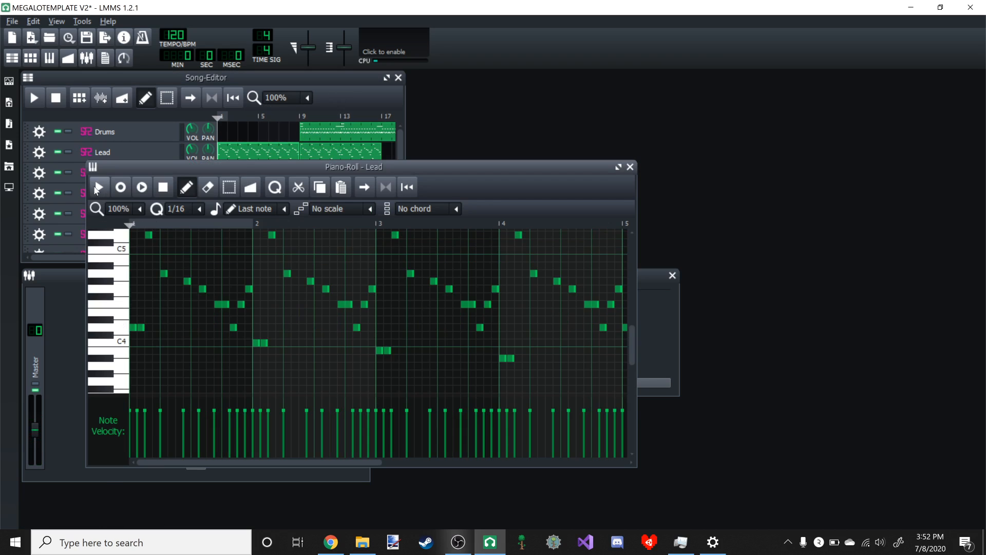
click(99, 187)
click(182, 152)
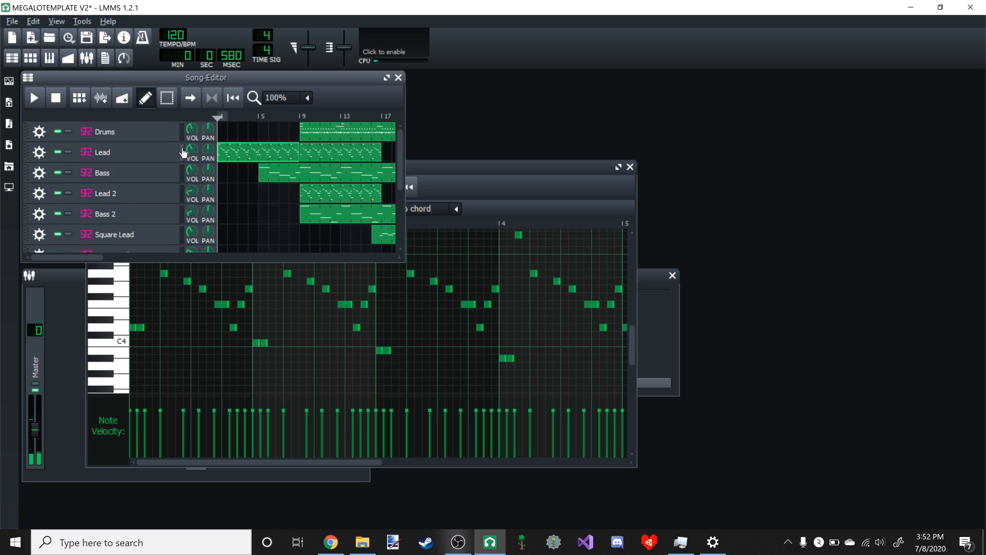
click(439, 187)
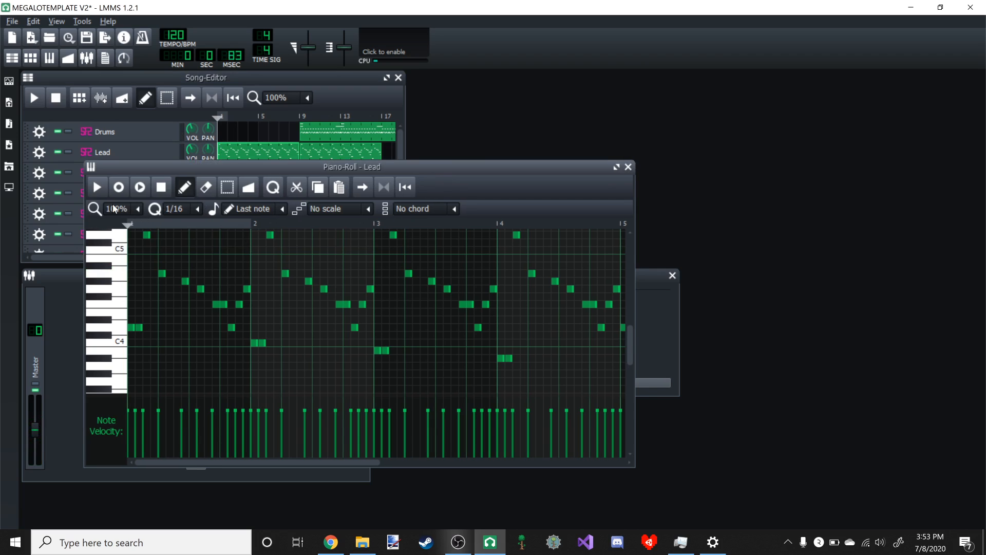
click(315, 105)
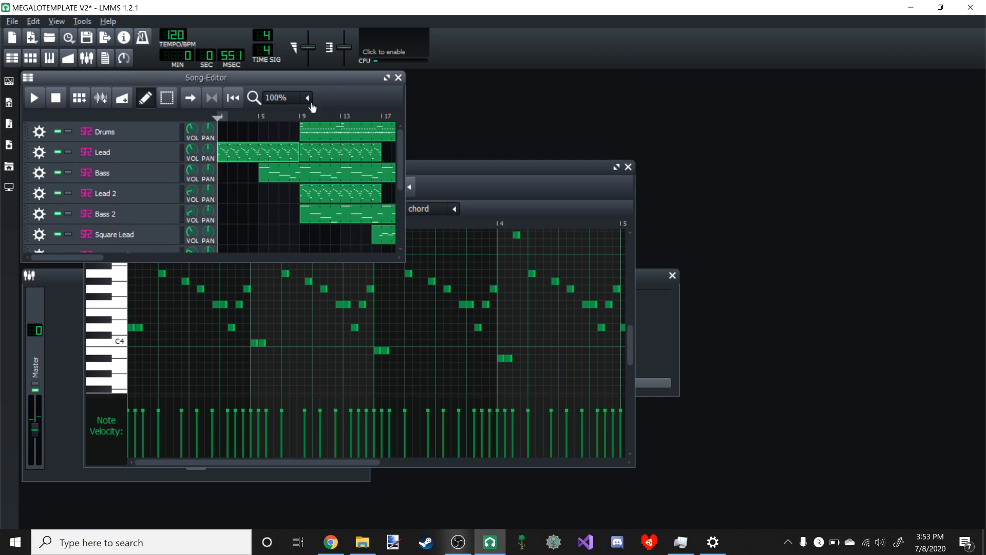
- Play the song briefly in the Song-Editor, and reopen the first Lead pattern to play it alone in the Piano-Roll
click(36, 99)
double_click(240, 156)
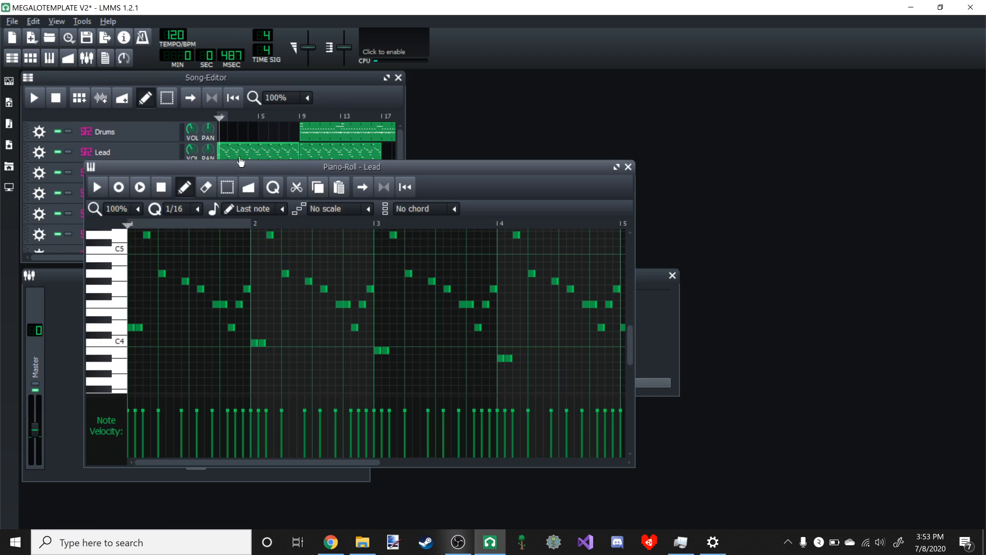
click(99, 191)
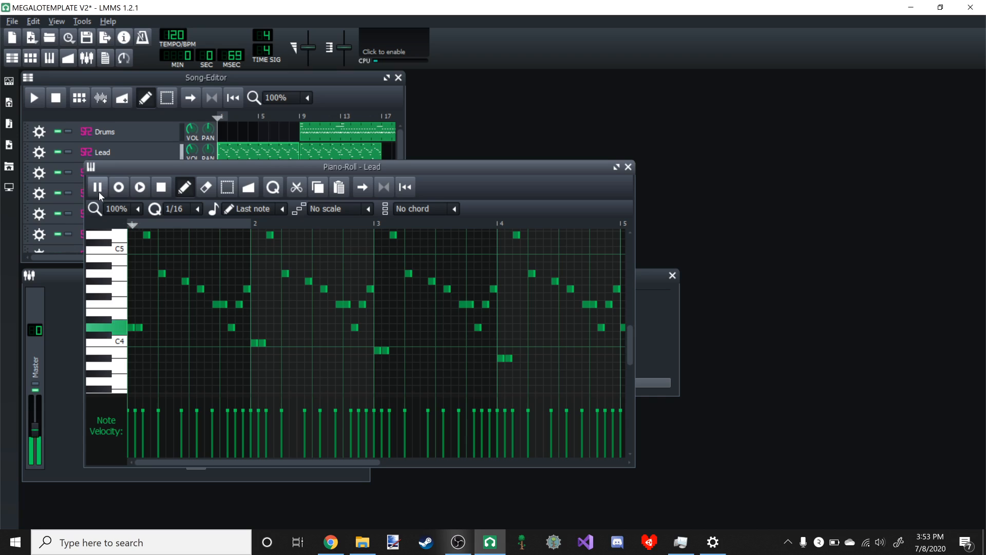
- Maximize the Piano-Roll to examine the Lead notes during playback, and restore it to its floating size
click(617, 167)
scroll(638, 174, down, 1)
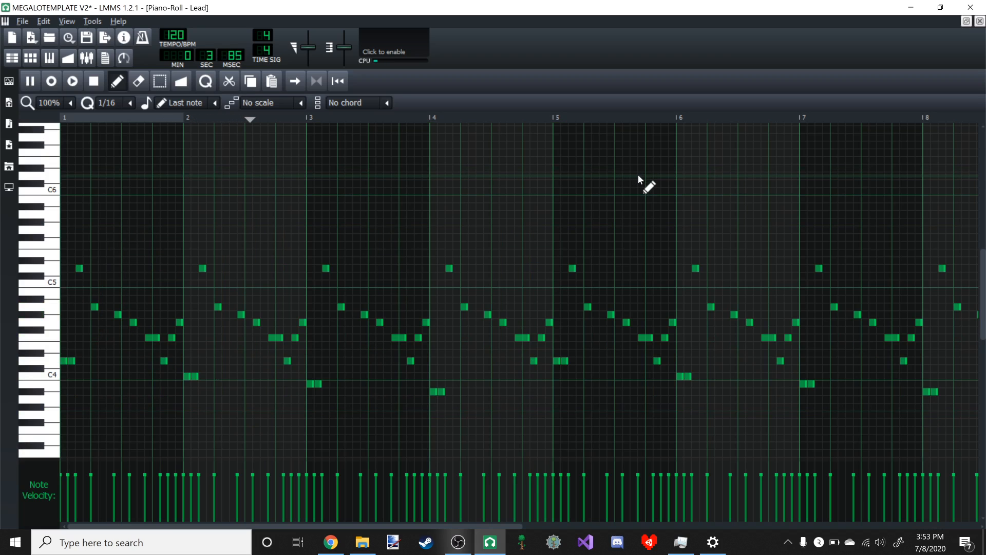
click(966, 21)
click(332, 107)
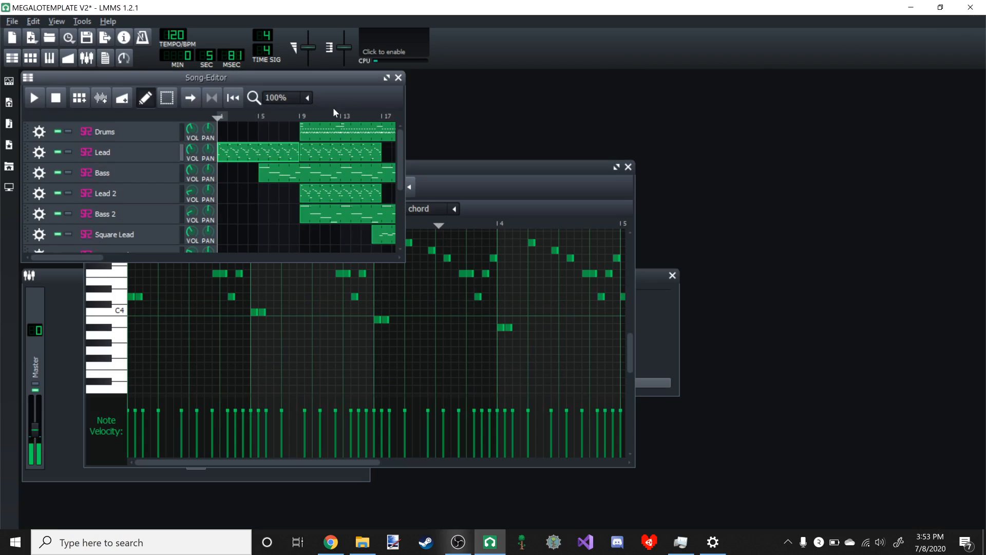
click(488, 170)
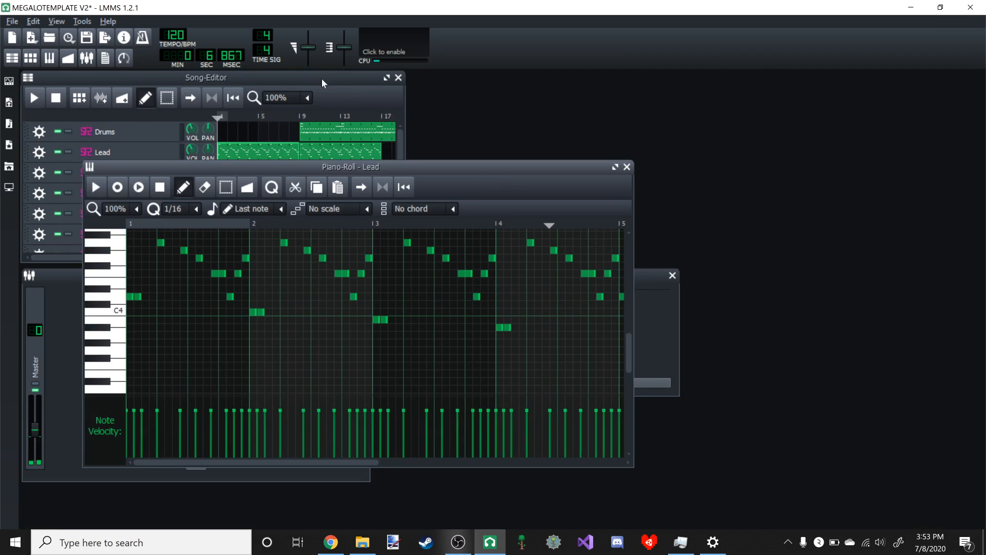
- Play the song briefly, and listen to the Bass pattern alone in the Piano-Roll before closing that editor
click(321, 79)
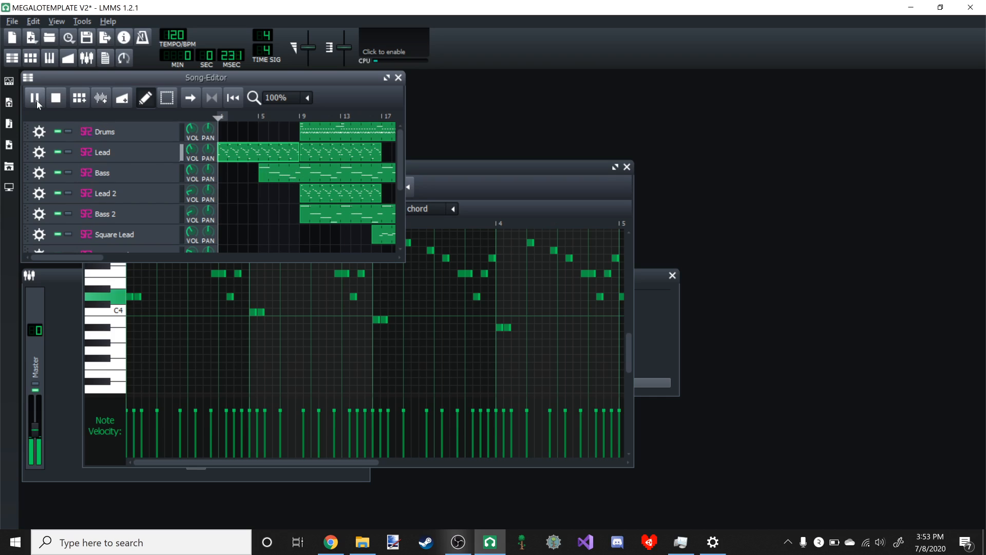
double_click(327, 176)
click(96, 188)
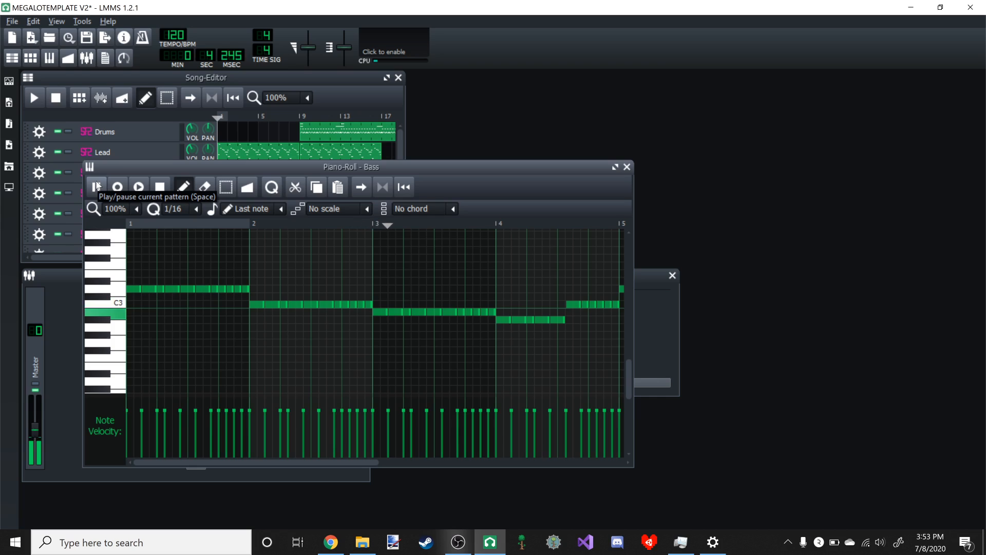
click(97, 187)
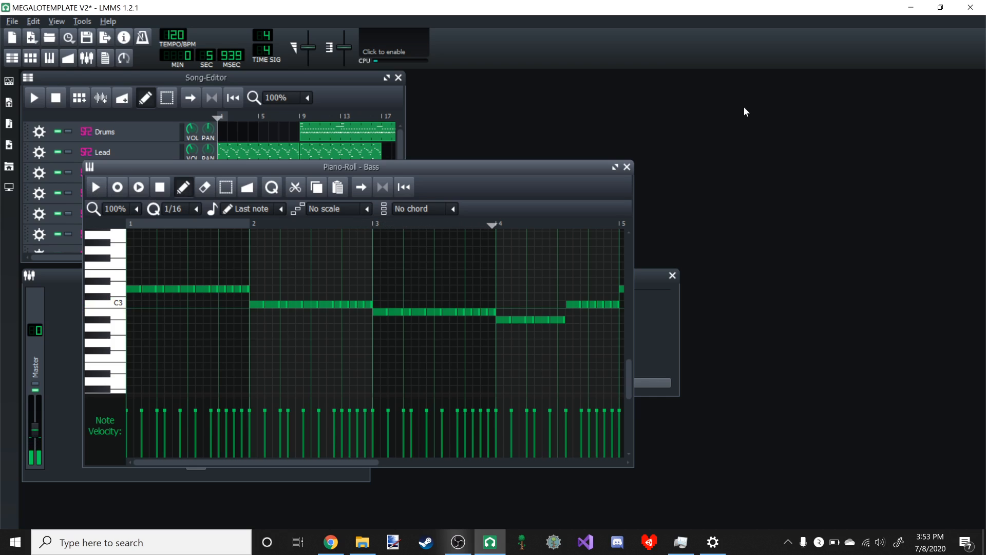
click(627, 167)
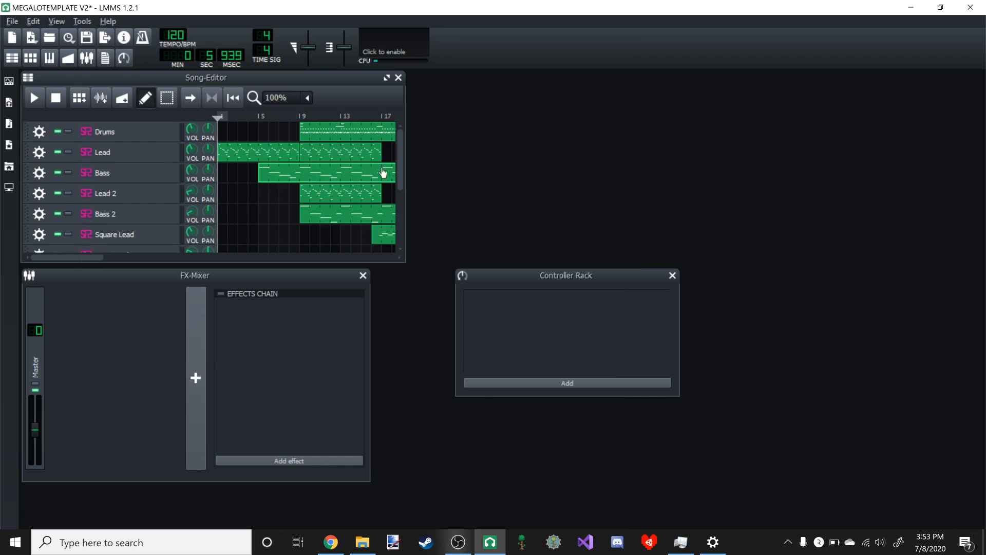
- Open the Lead 2 pattern in the Piano-Roll and play it, returning to the Song-Editor
scroll(314, 192, down, 2)
double_click(330, 155)
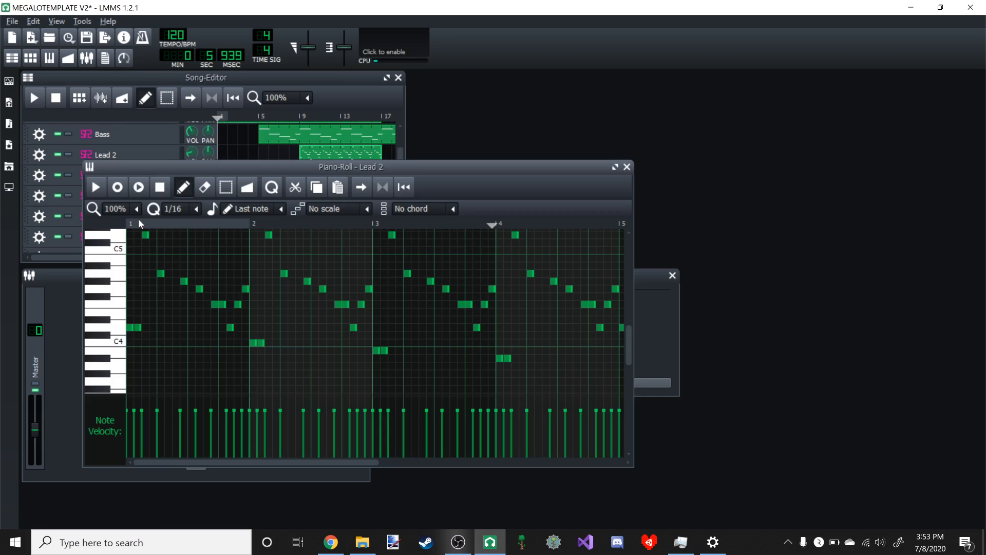
click(101, 189)
click(271, 124)
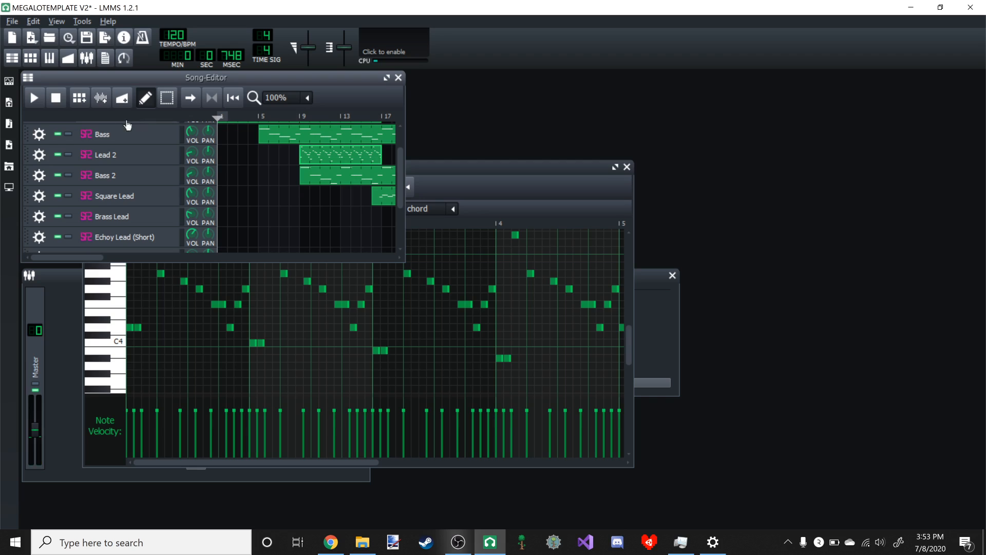
- Play the song briefly, and replay the Lead 2 pattern alone in the Piano-Roll before closing that editor
click(36, 100)
click(36, 100)
double_click(336, 154)
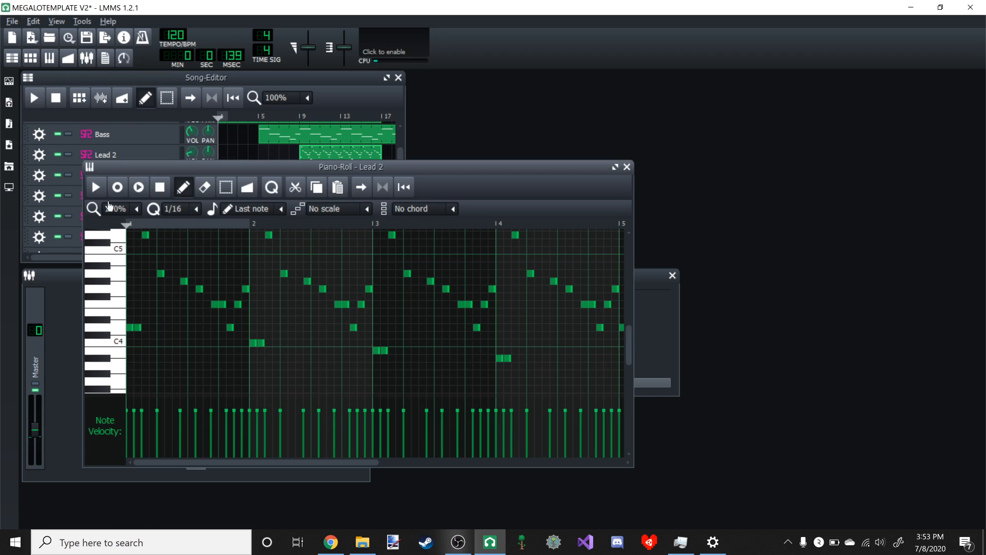
click(97, 189)
click(99, 195)
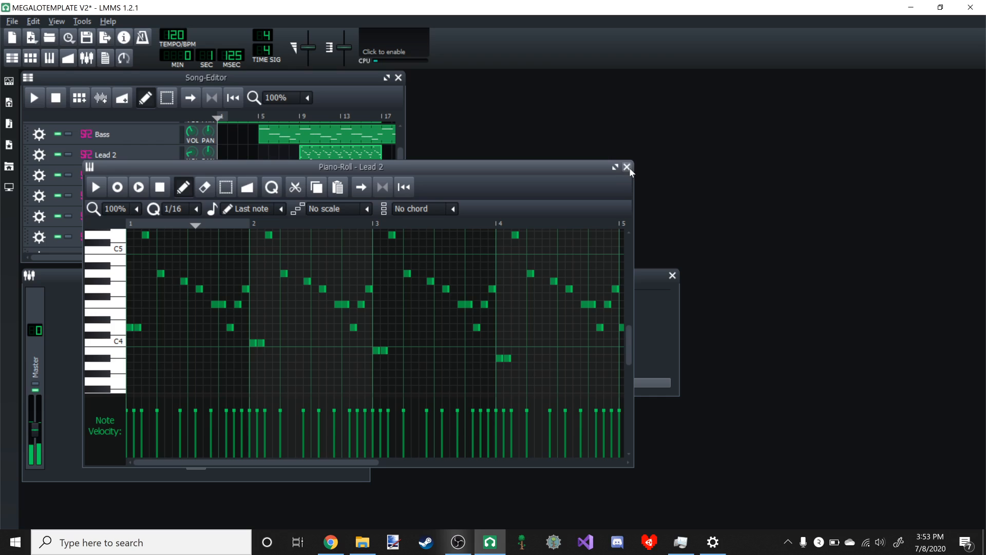
click(627, 166)
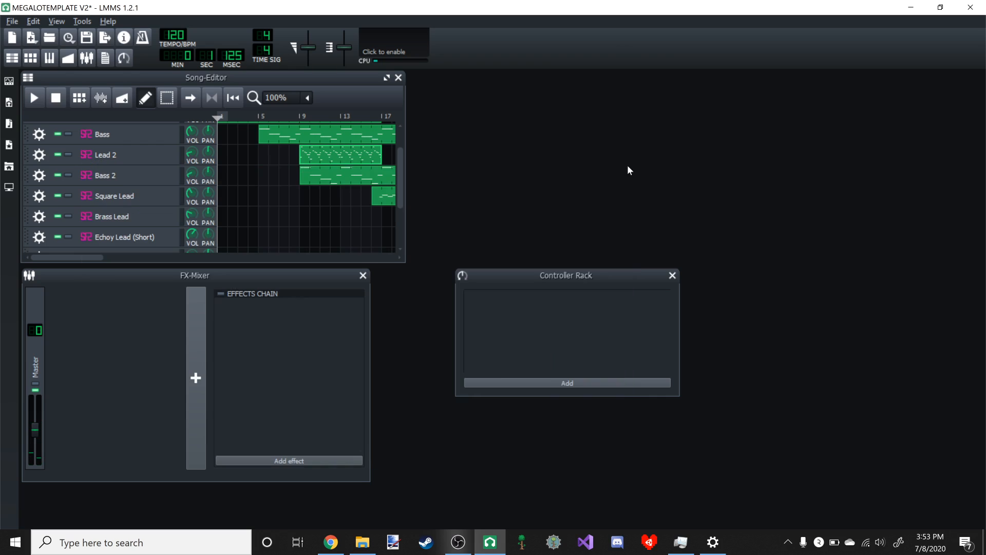
- Open the Bass 2 pattern in the Piano-Roll, play its first bars, stop playback and close the editor
click(36, 99)
click(36, 98)
double_click(317, 173)
click(96, 188)
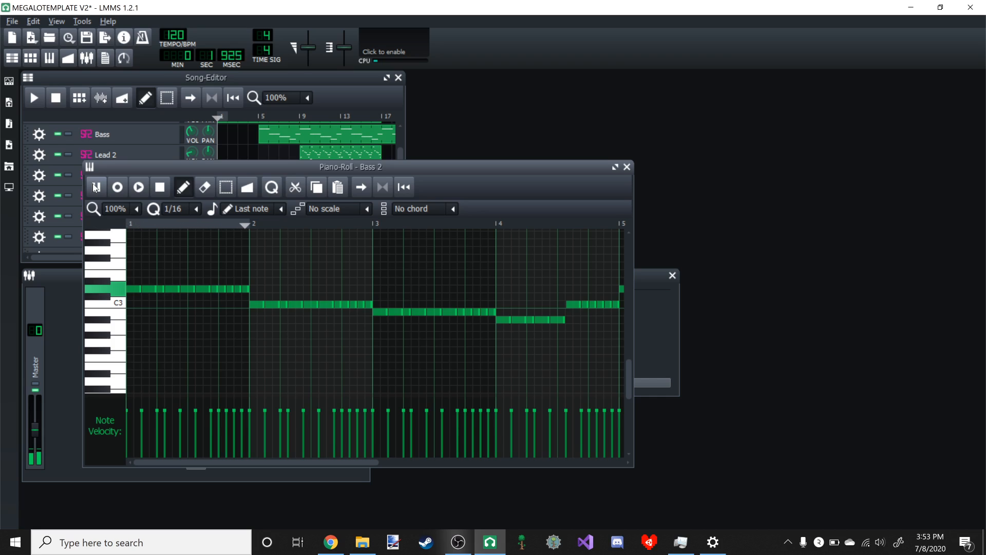
click(96, 188)
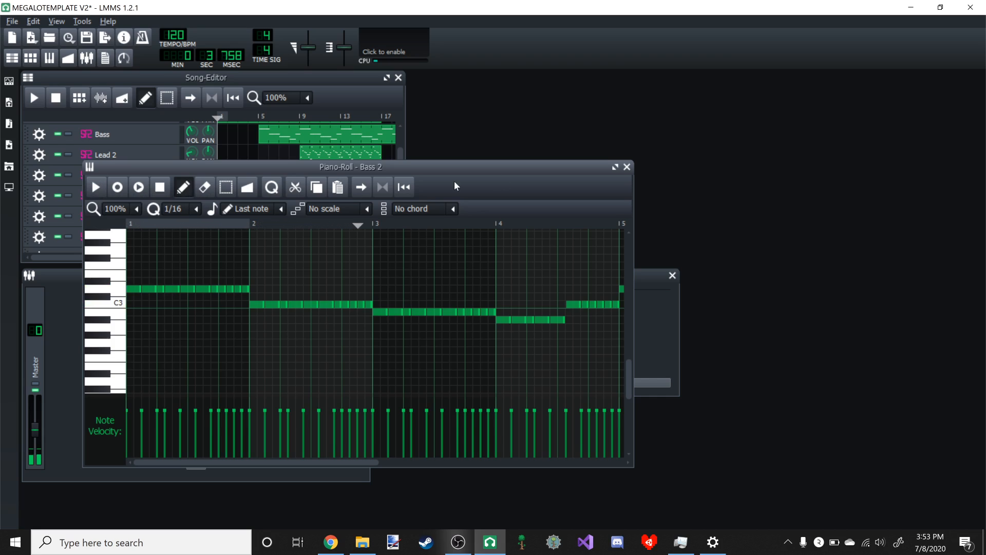
drag(510, 162, 510, 162)
click(626, 168)
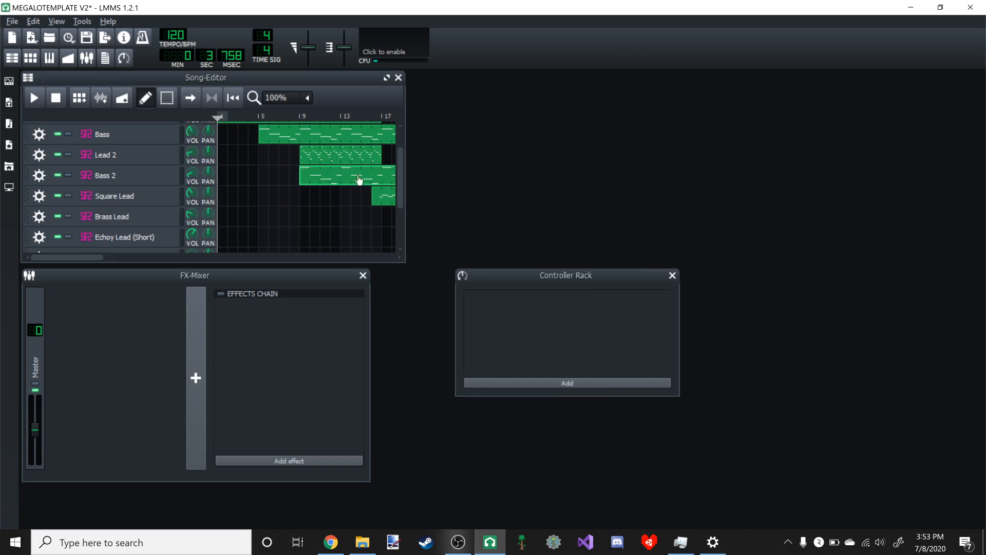
scroll(300, 186, up, 2)
scroll(295, 189, down, 6)
scroll(296, 190, up, 6)
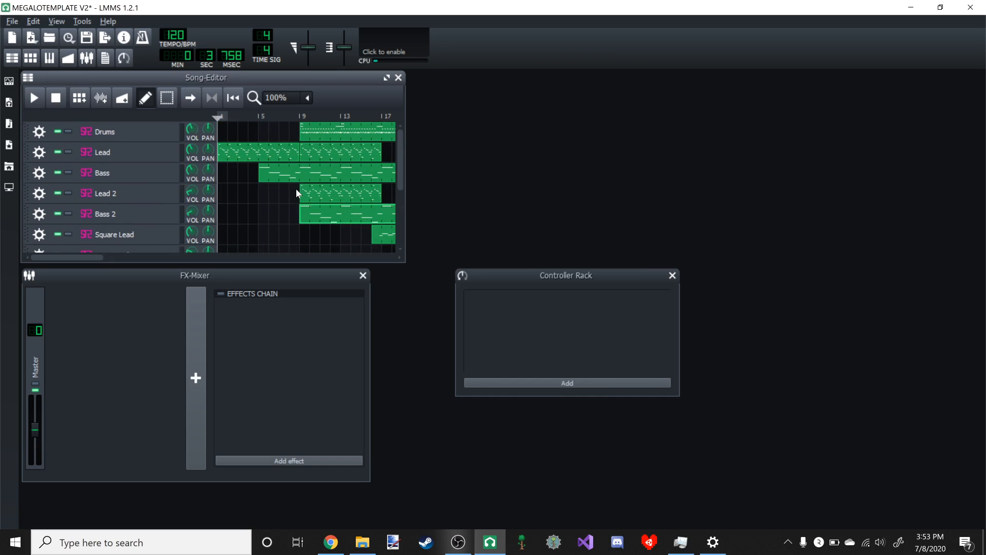
- Play the opening of the song briefly and stop it
scroll(295, 190, down, 2)
scroll(207, 203, up, 2)
click(34, 98)
click(34, 100)
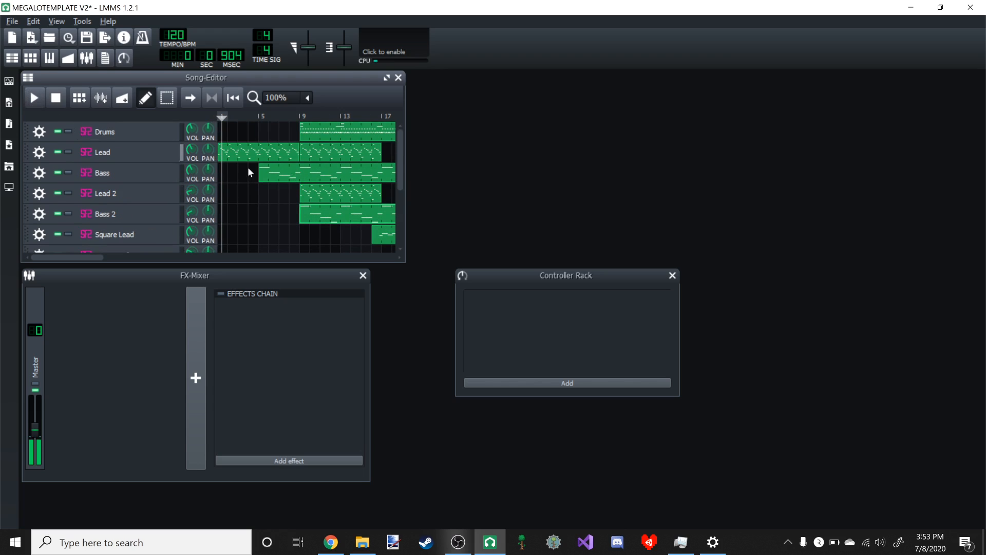
- Open the Lead pattern in the Piano-Roll and delete all notes in its first four bars
double_click(306, 152)
click(615, 167)
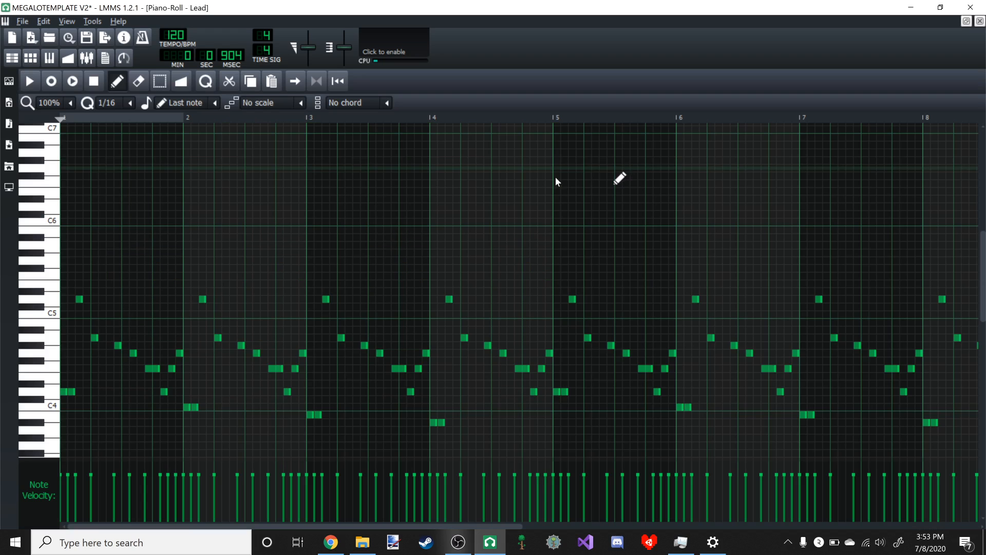
key(shift+s)
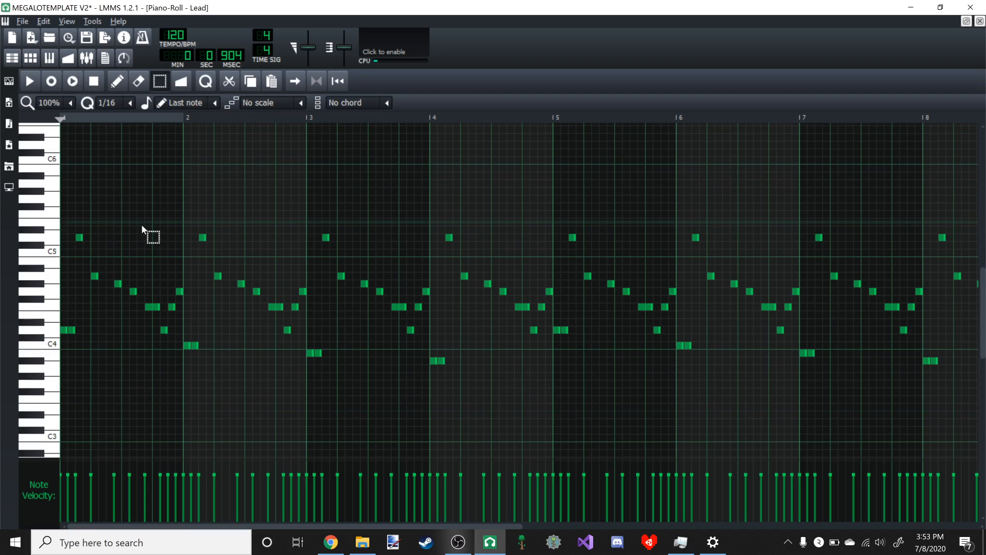
scroll(139, 226, down, 1)
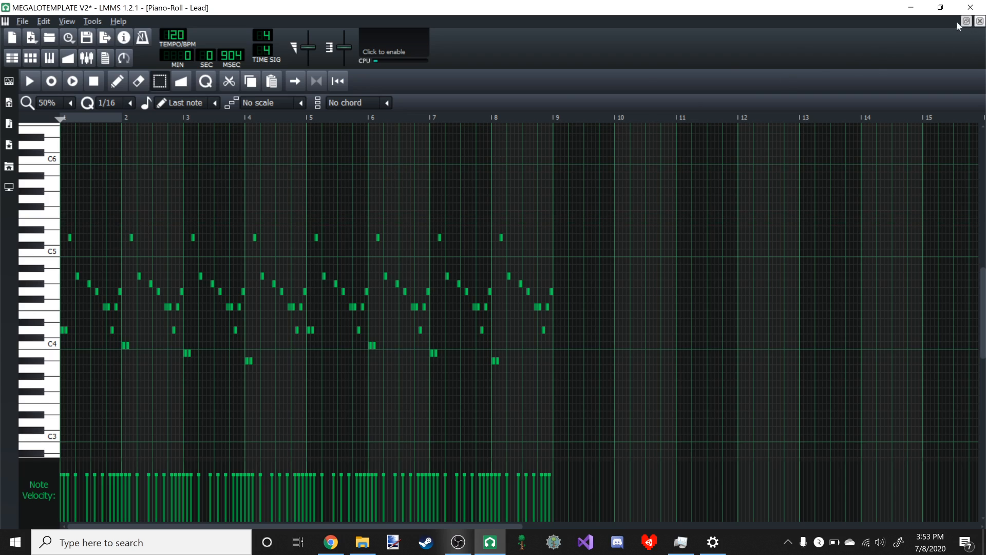
scroll(169, 205, down, 1)
scroll(166, 207, up, 1)
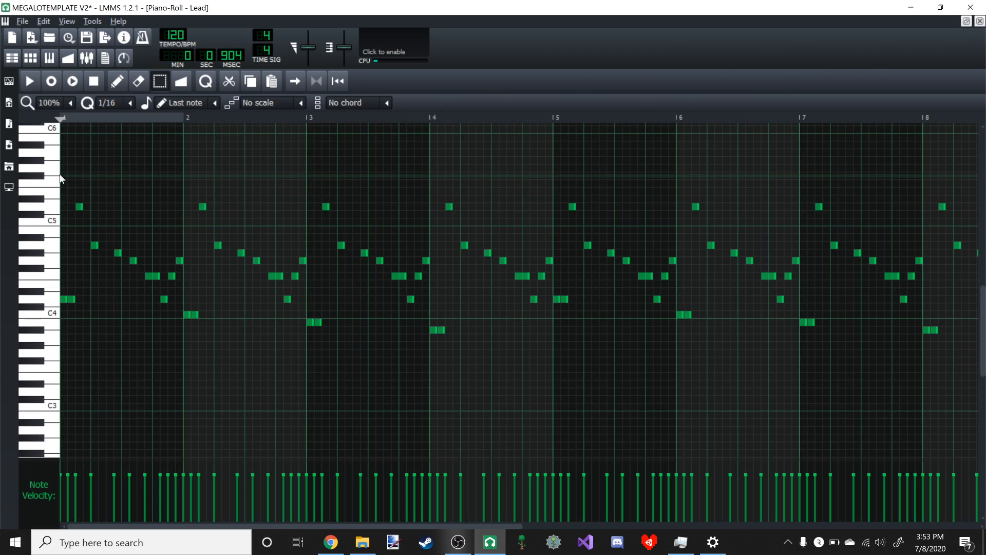
drag(66, 166, 551, 379)
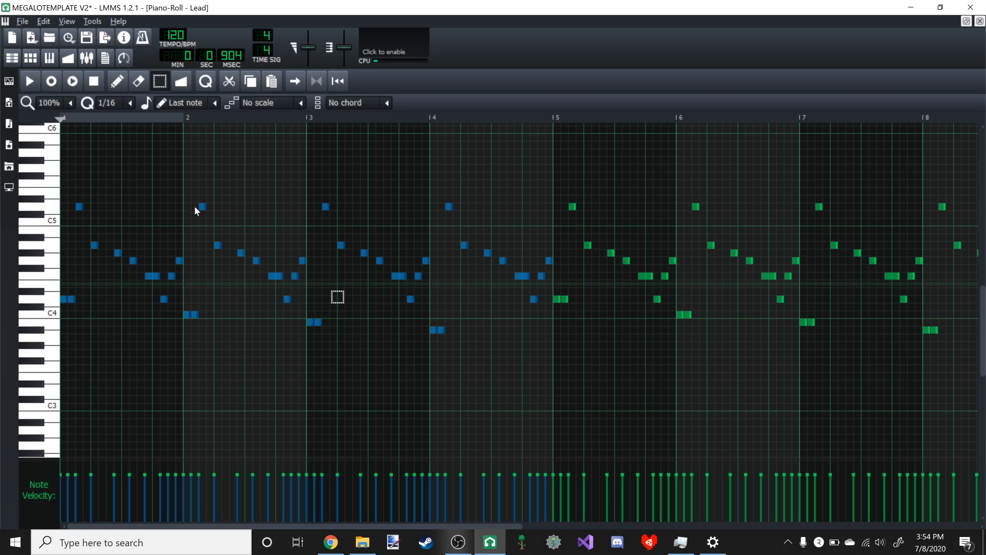
key(Delete)
click(117, 81)
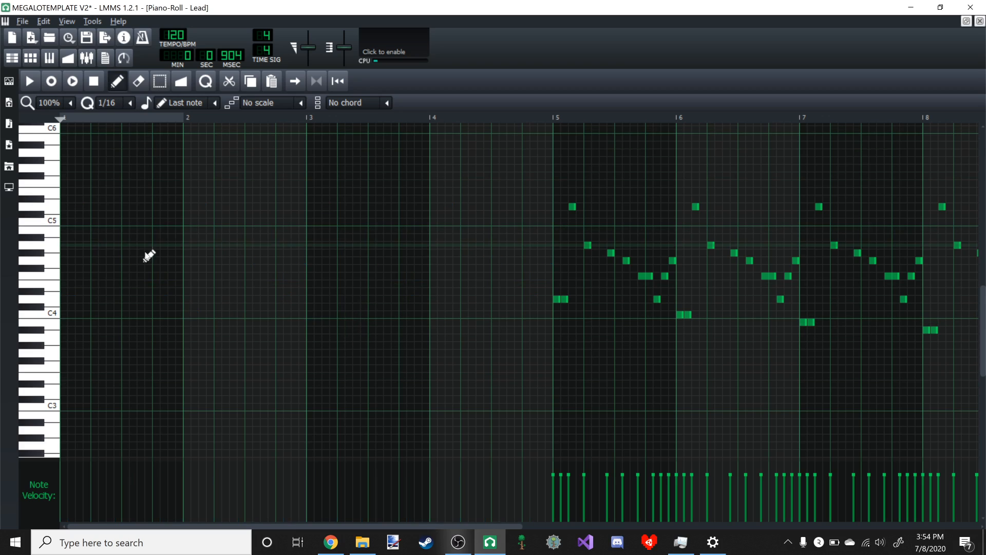
- Draw eight quarter notes across bars 1 and 2, D4, F4, A4, F4, G4, F4, E4, D4, and play the new melody
click(65, 300)
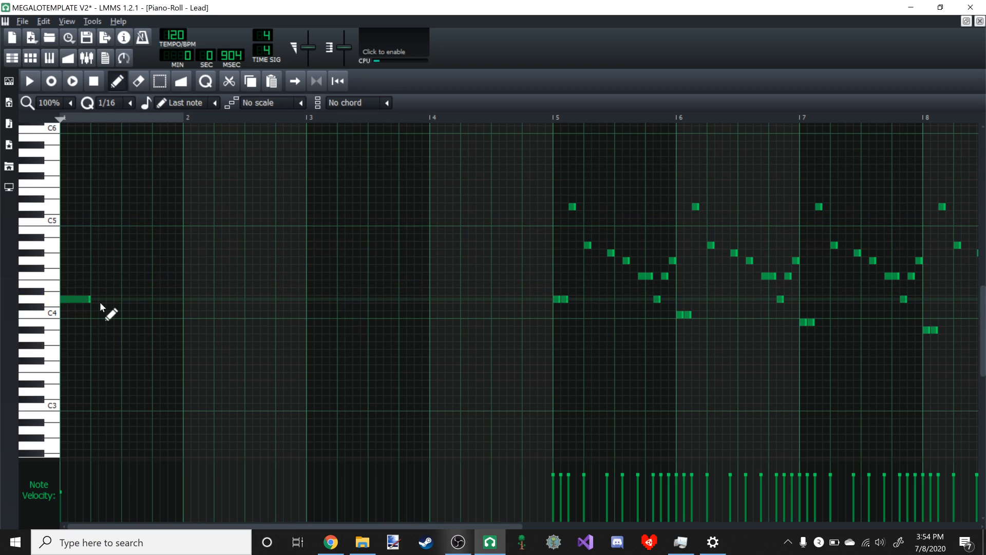
click(92, 276)
click(128, 245)
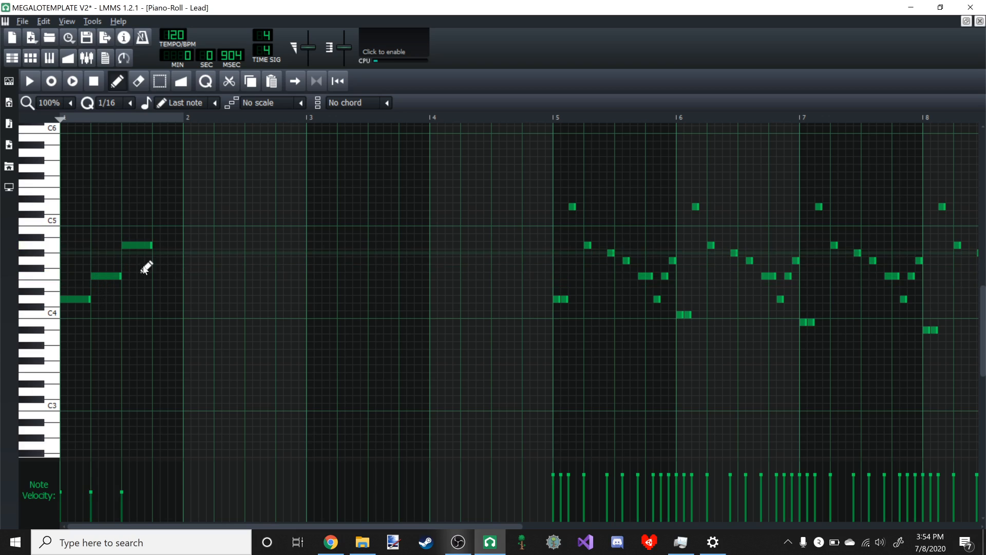
click(157, 276)
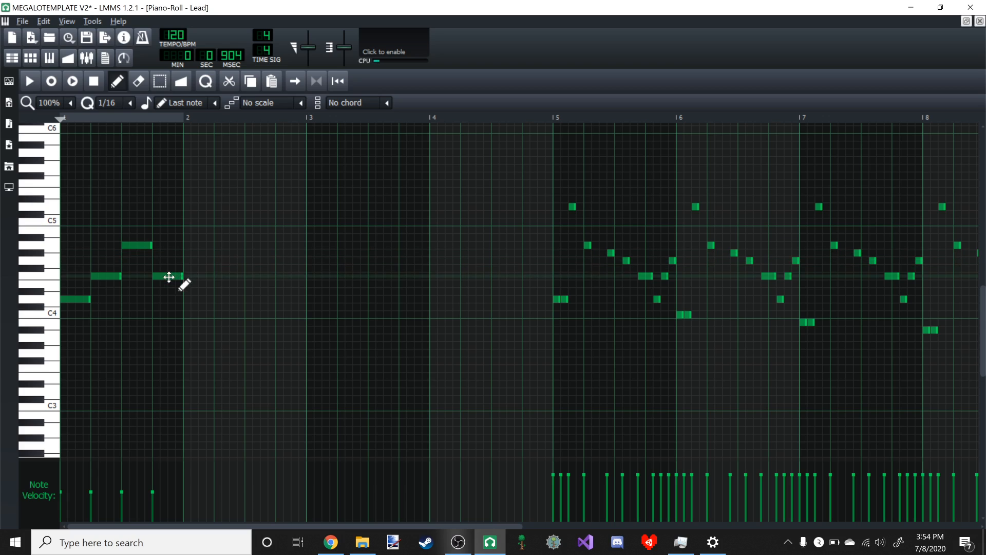
click(193, 260)
click(216, 276)
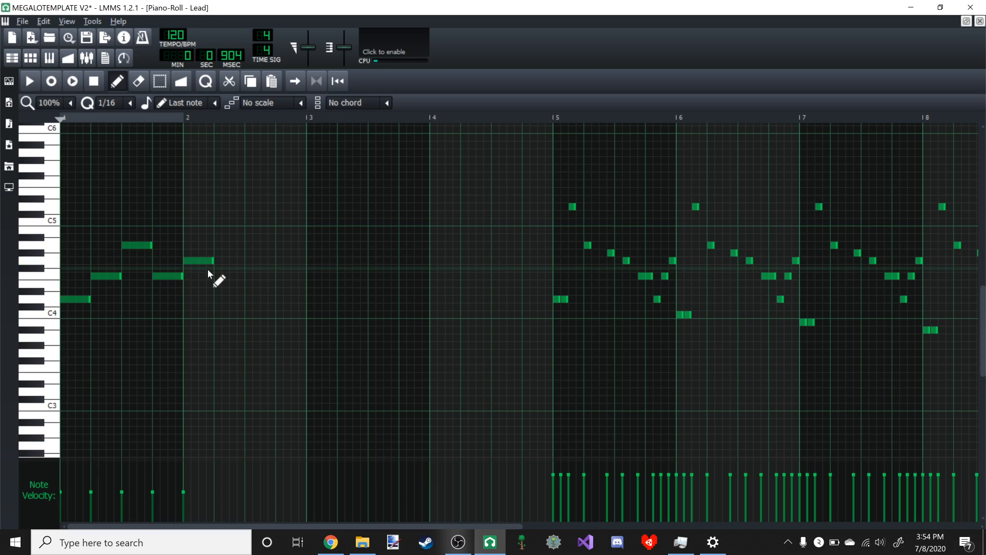
click(240, 284)
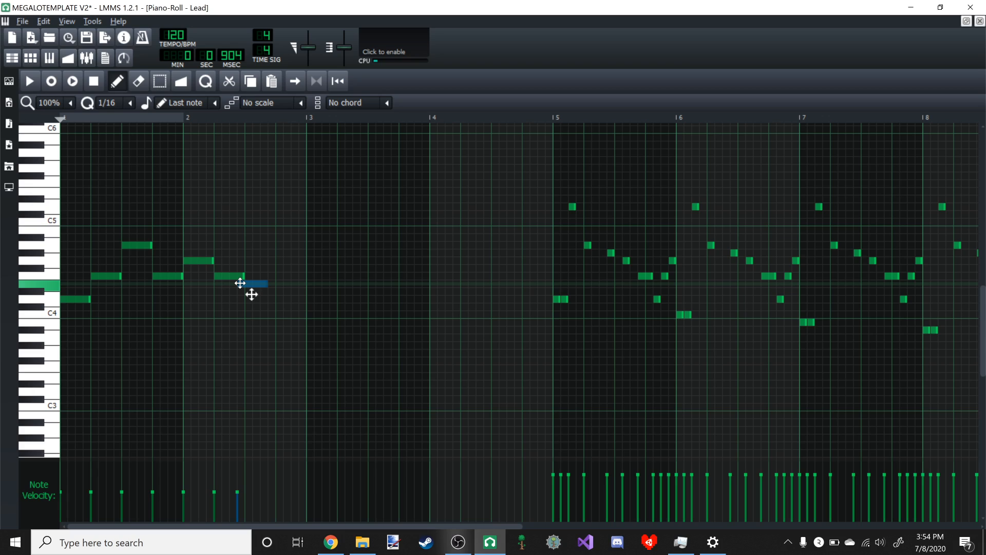
click(282, 299)
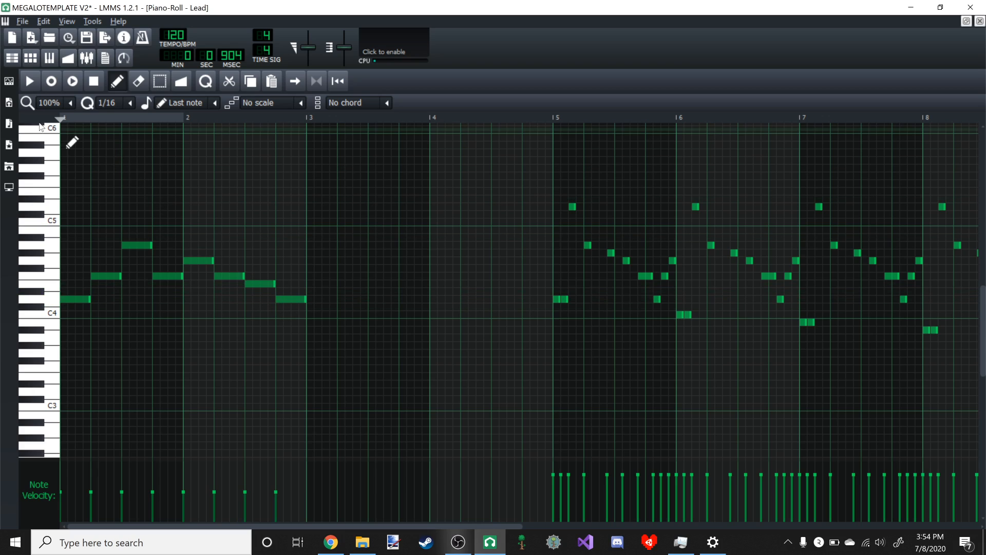
click(30, 80)
- Copy the two-bar melody and place the copy in bars 3 and 4, directly after the original
click(160, 81)
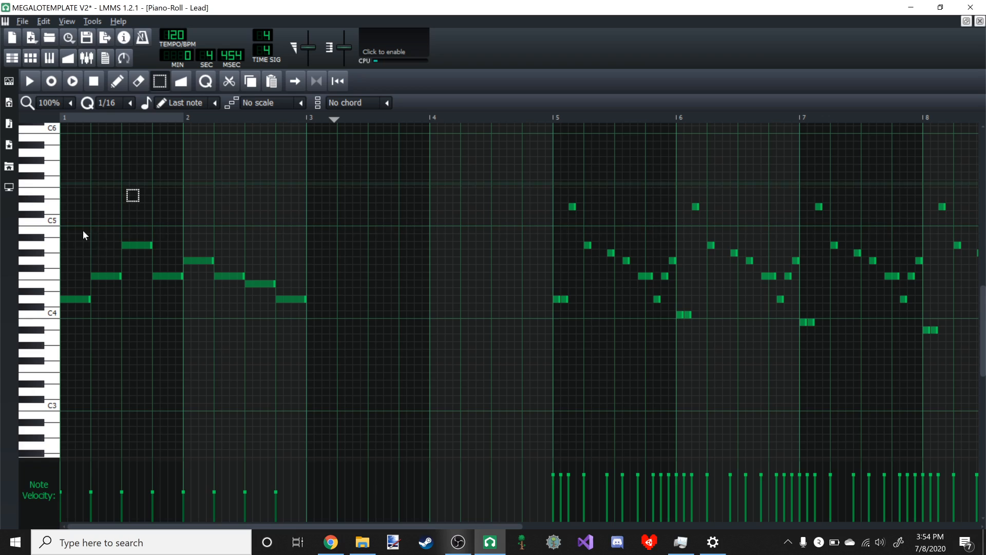
drag(70, 220, 462, 434)
key(ctrl+c)
key(ctrl+v)
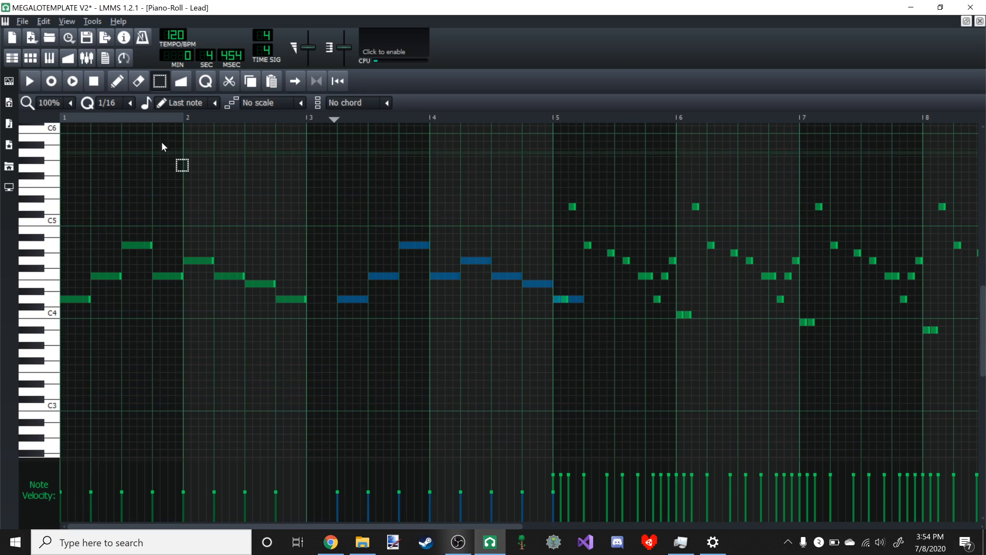
click(117, 81)
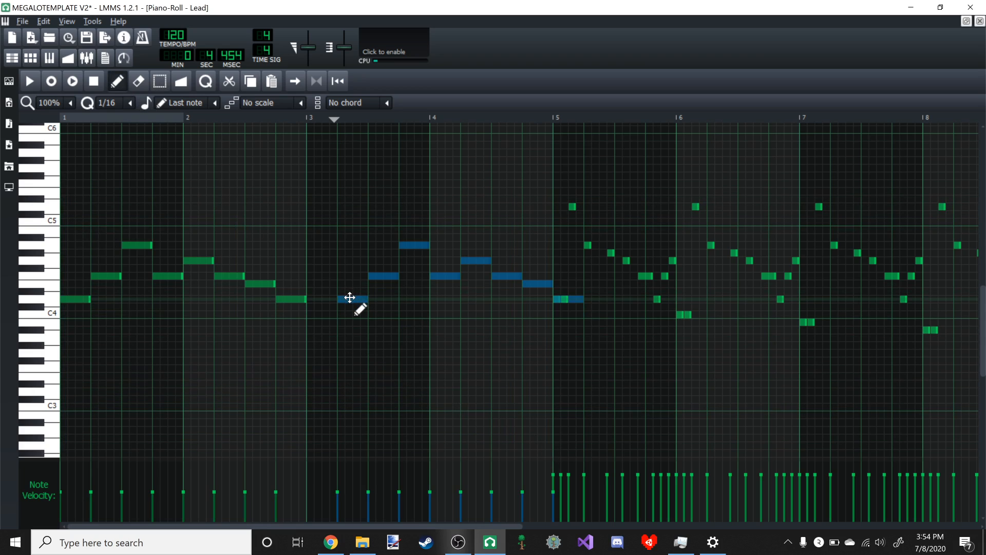
drag(352, 298, 315, 298)
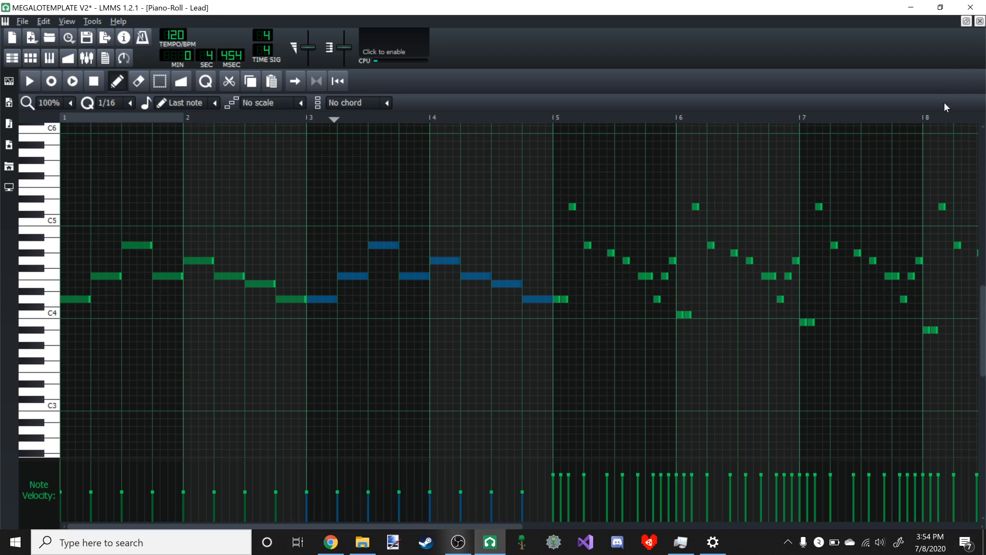
- Return to the Song-Editor and play the song's first bars with the new Lead melody
click(965, 21)
click(336, 112)
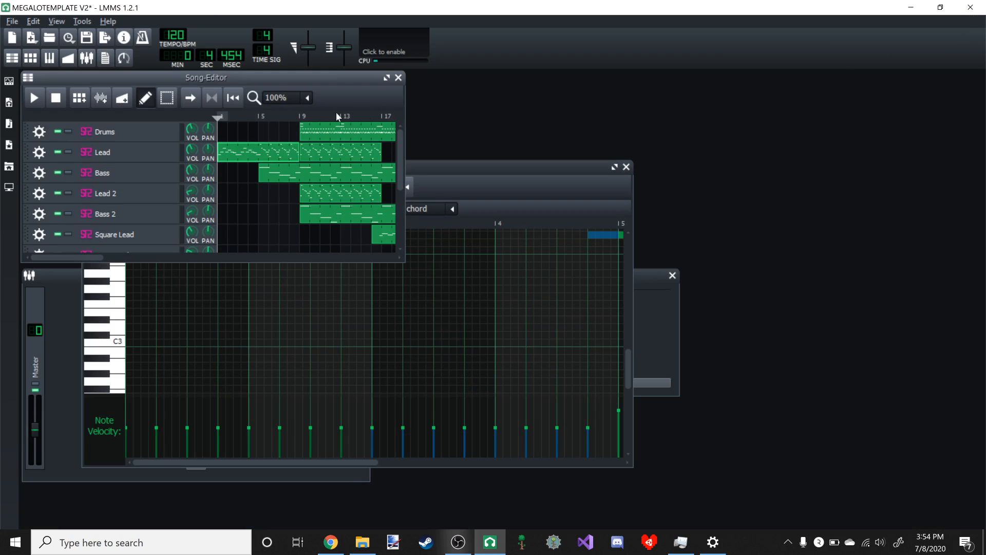
click(38, 98)
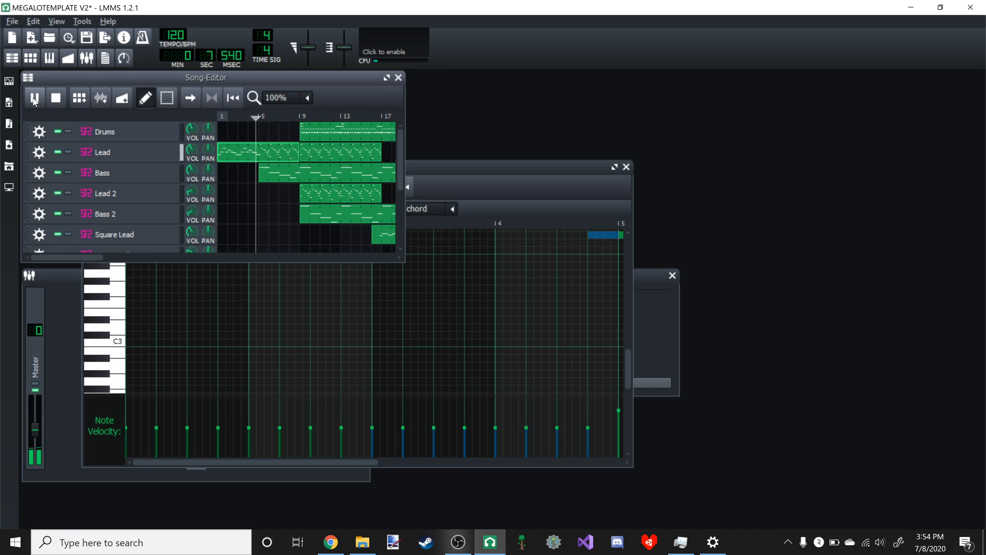
click(34, 97)
- Delete the remaining original notes in bars 5 to 8 of the Lead pattern
click(615, 167)
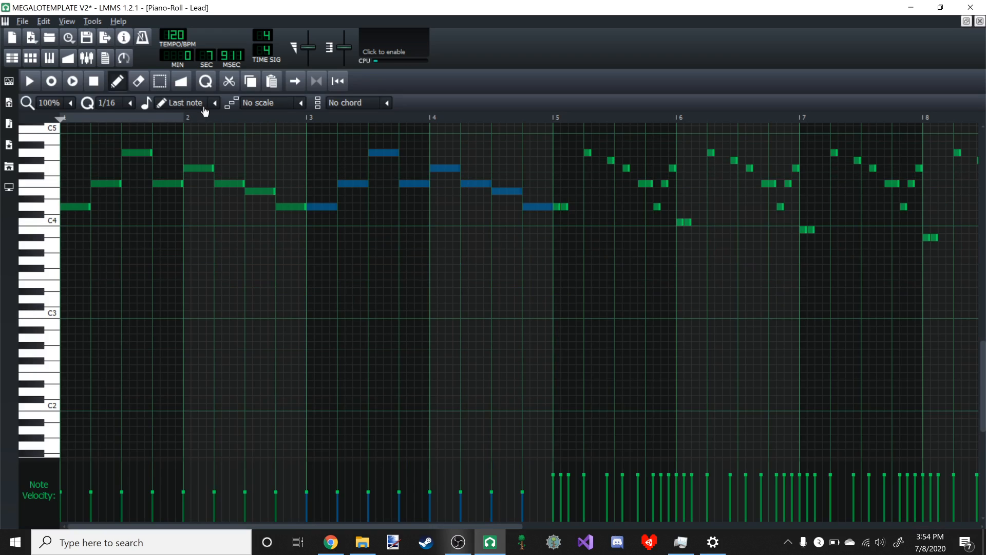
click(155, 87)
scroll(322, 220, down, 1)
scroll(315, 217, up, 4)
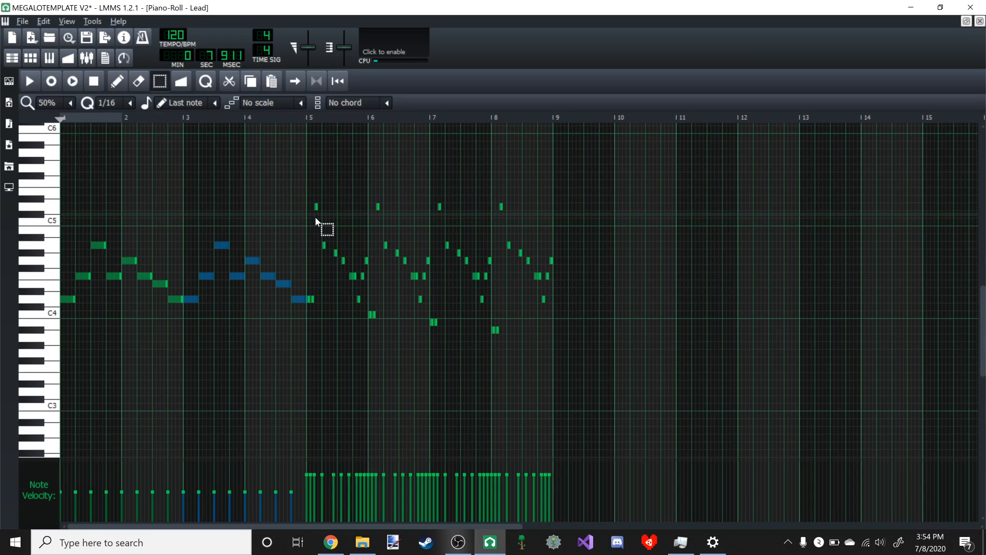
drag(581, 327, 763, 423)
key(Delete)
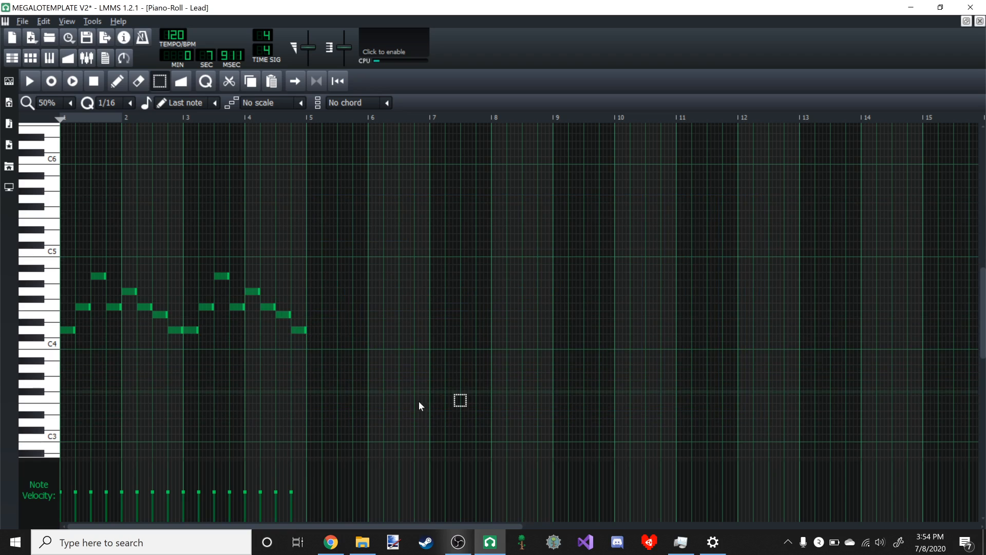
- Duplicate the four-bar Lead melody into bars 5 to 8
drag(401, 395, 32, 185)
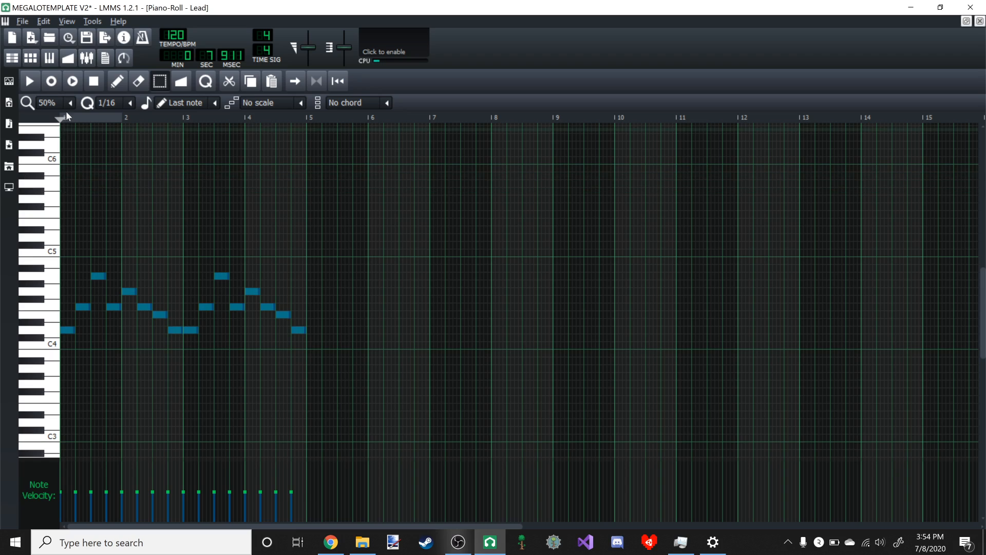
click(117, 82)
mouse_move(69, 329)
mouse_down()
mouse_move(331, 337)
mouse_move(313, 331)
mouse_up()
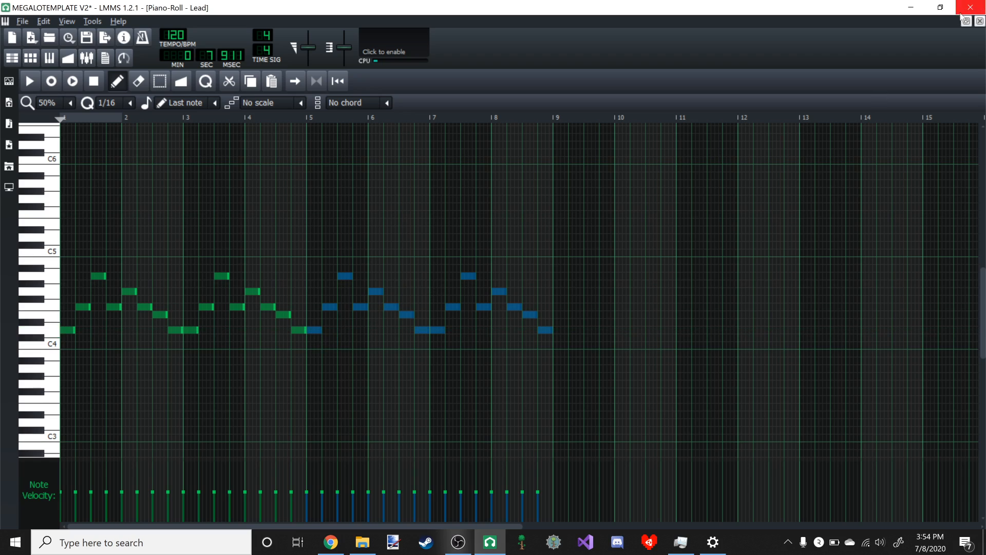
- Play the song from the start in the Song-Editor through the bar 9 entry, then pause it
click(966, 21)
click(317, 105)
click(219, 117)
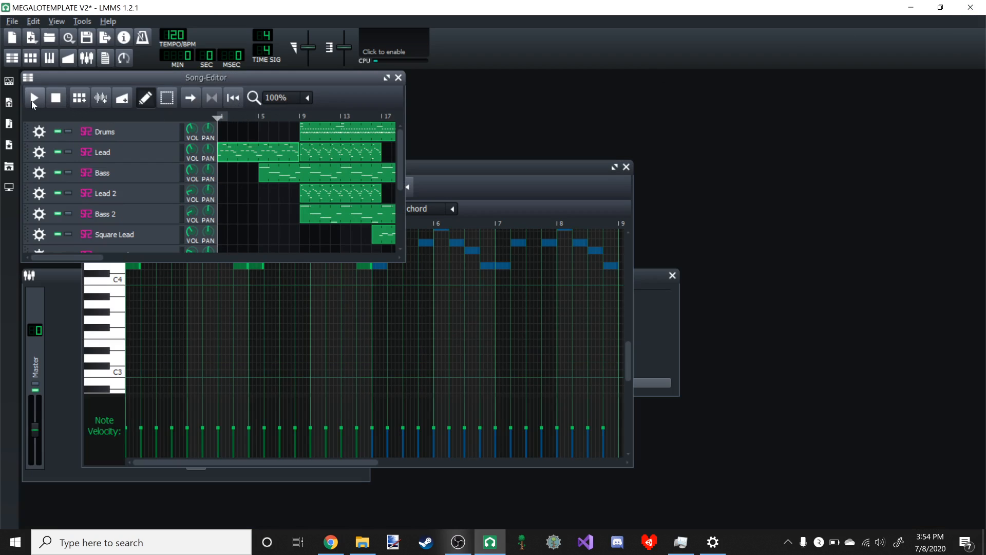
click(35, 97)
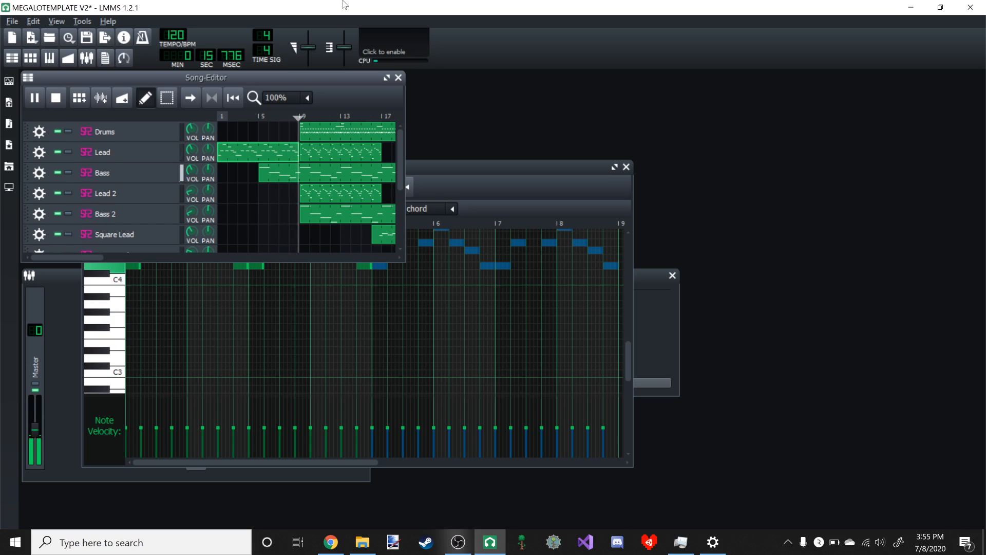
click(37, 99)
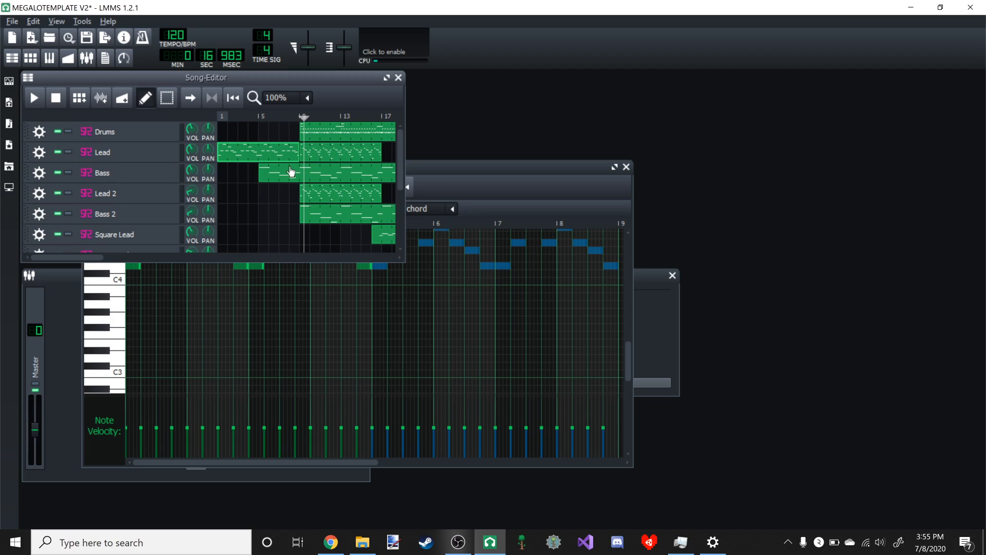
- Compare the notes of the Lead and Bass patterns by opening them alternately in the Piano-Roll
click(614, 167)
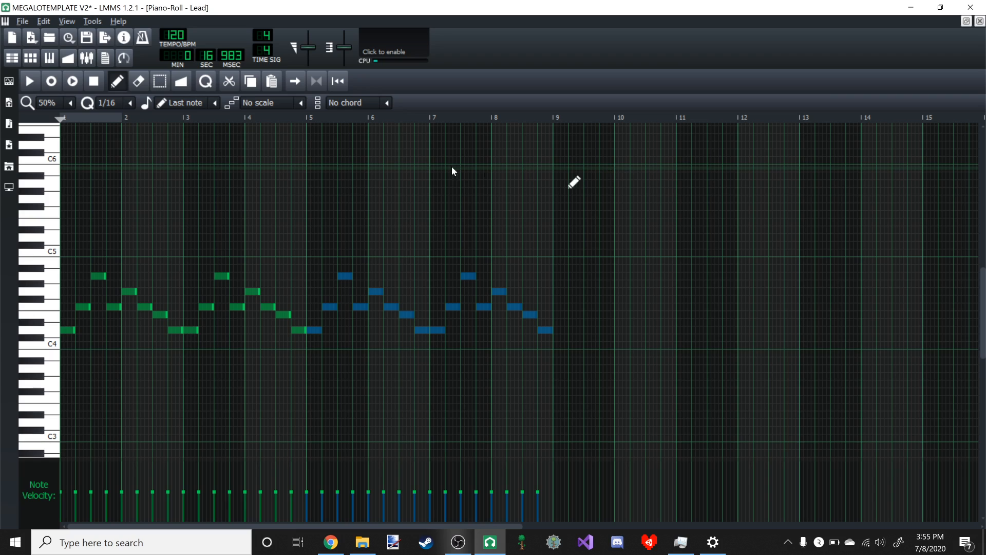
click(969, 26)
double_click(271, 176)
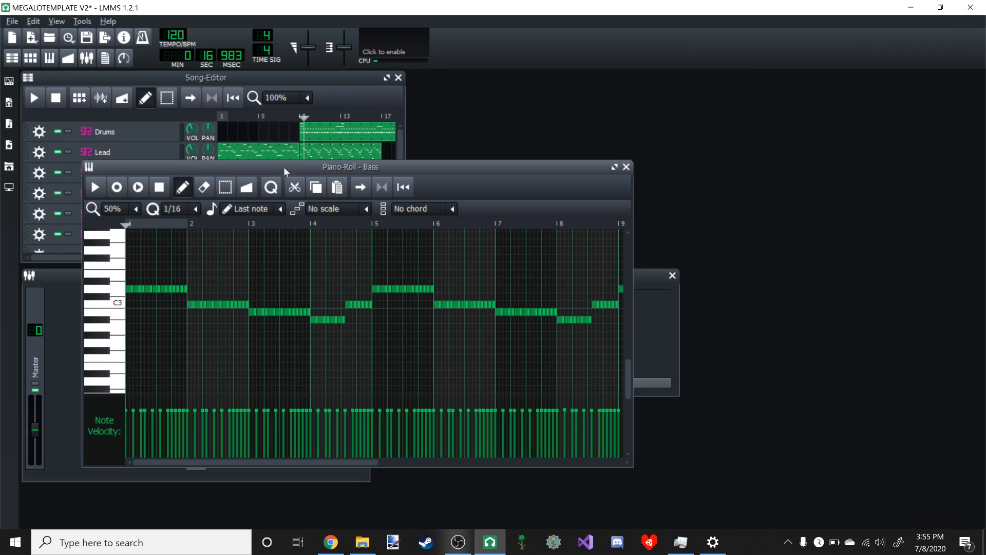
click(301, 148)
double_click(269, 154)
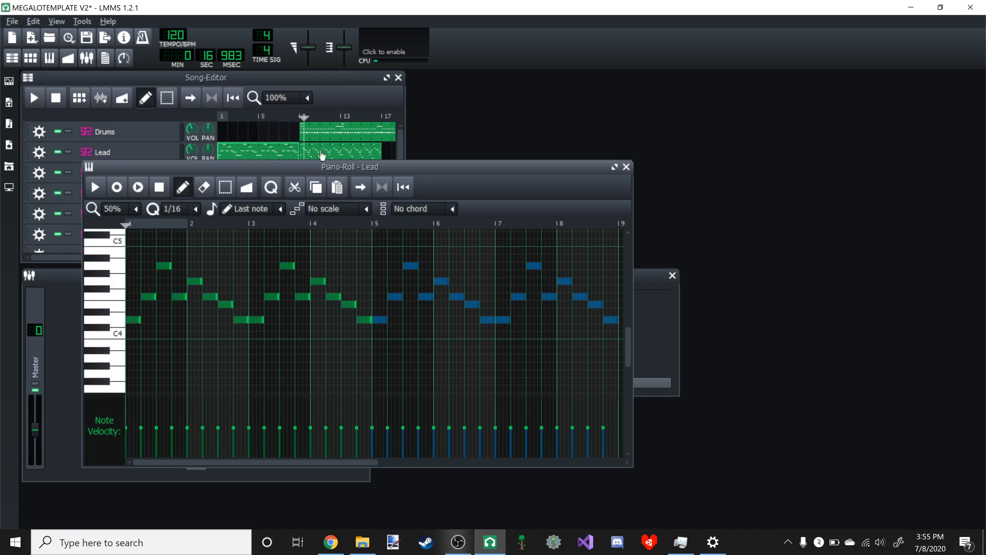
click(307, 176)
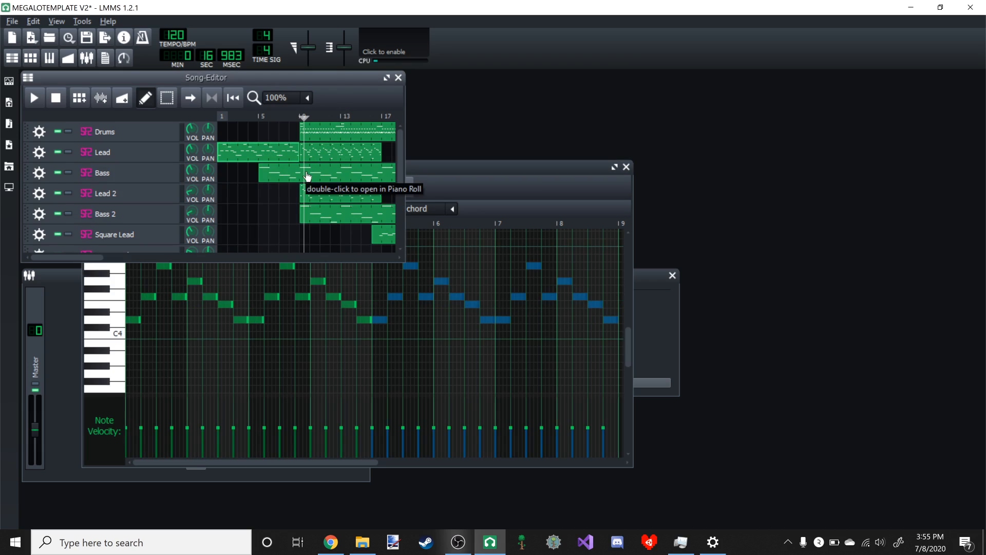
double_click(306, 177)
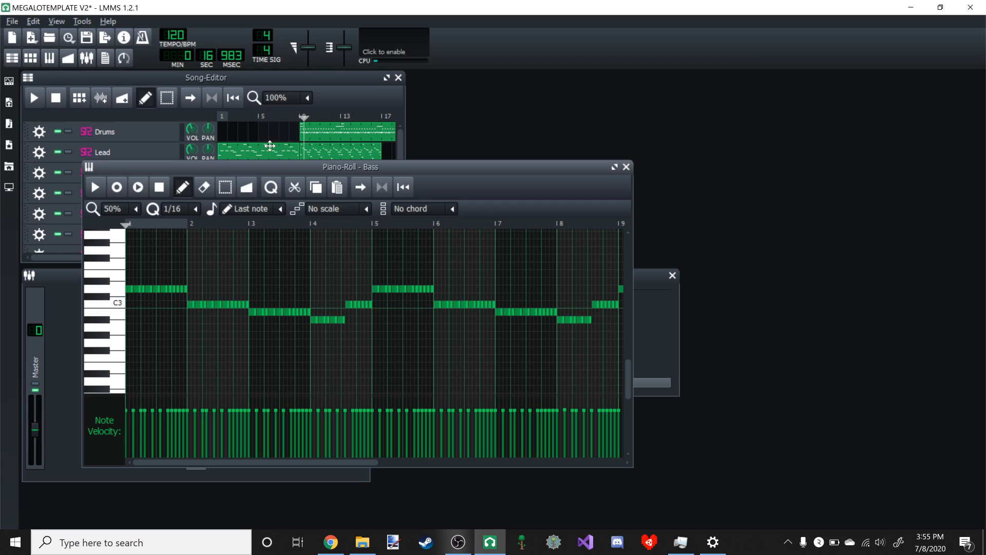
- Reopen the first Lead pattern in the Piano-Roll and raise all its notes by two semitones
double_click(271, 146)
click(613, 167)
scroll(403, 157, down, 4)
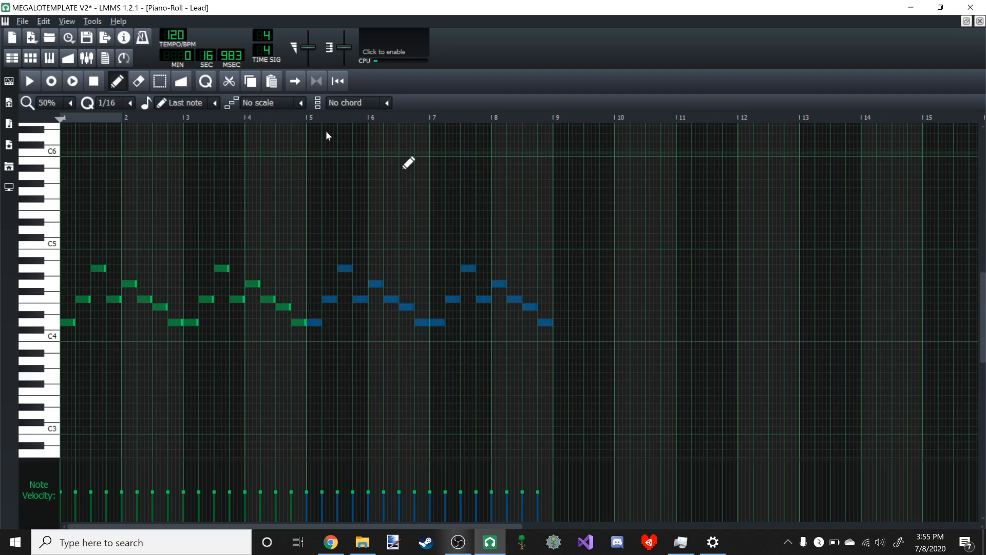
click(160, 81)
drag(63, 159, 717, 413)
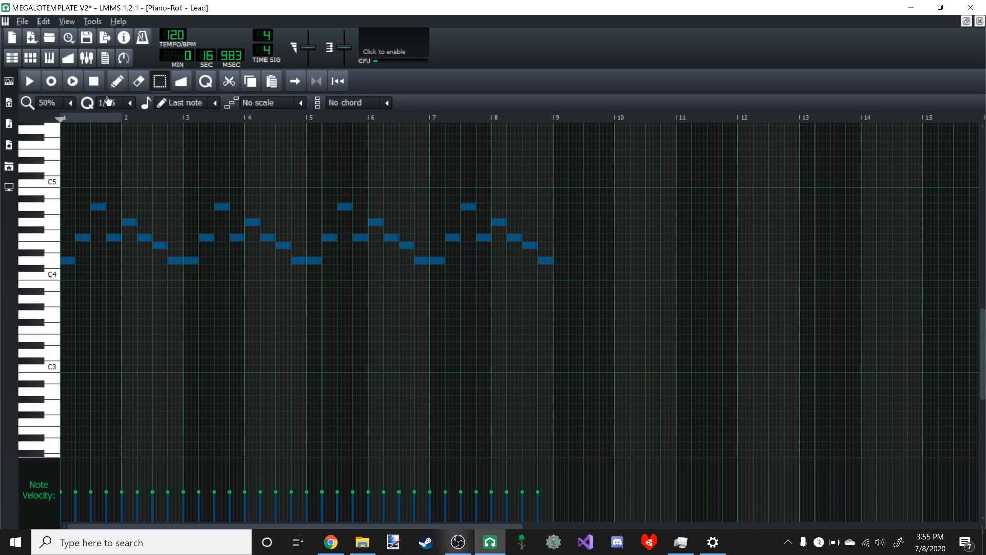
click(117, 81)
drag(77, 262, 78, 248)
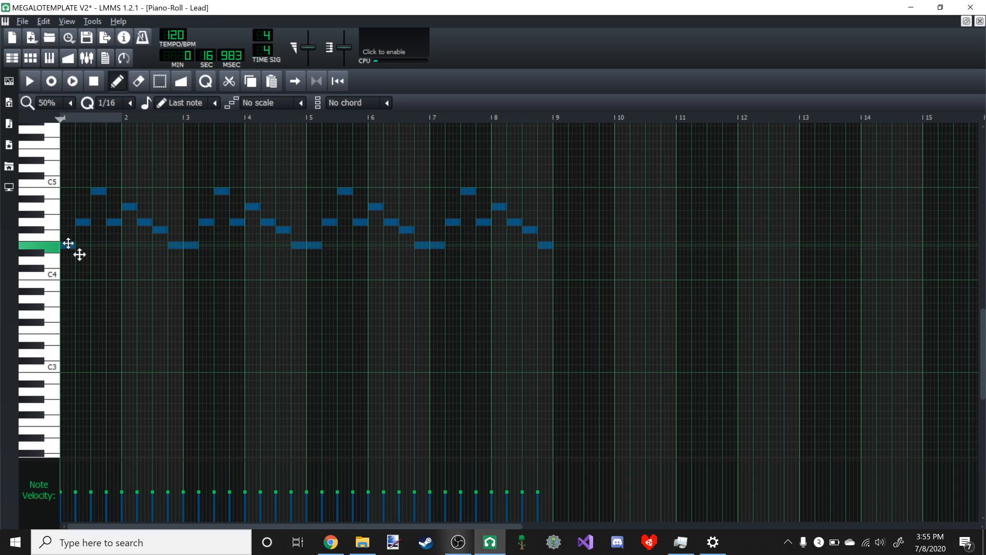
- Play the song from the start, jump to bar 5 to hear the raised Lead against the Bass, then pause
click(966, 21)
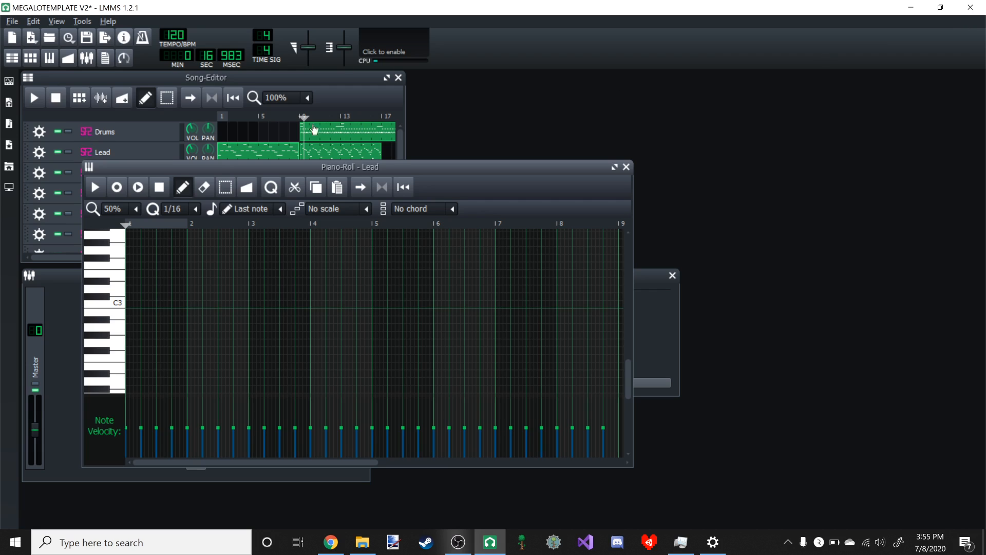
click(263, 117)
click(26, 97)
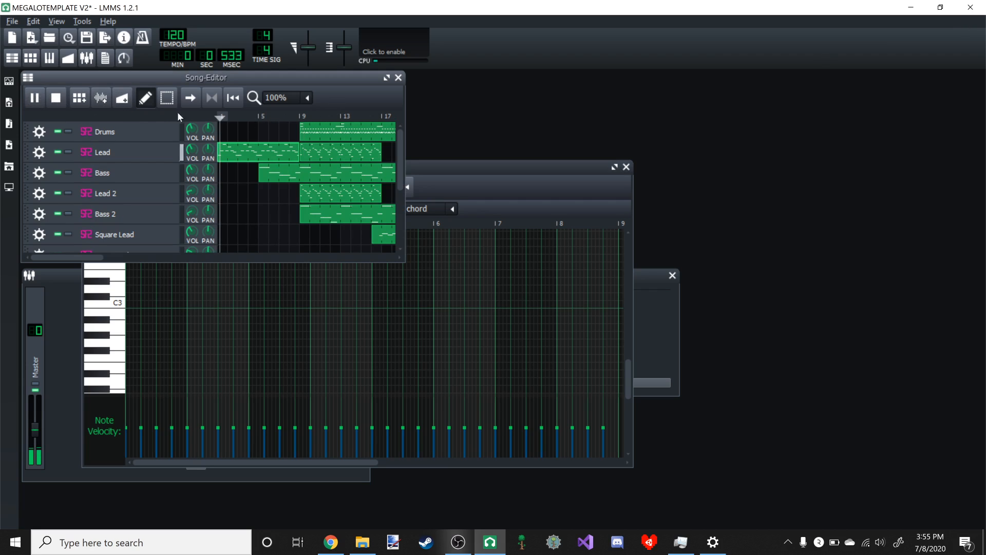
click(255, 116)
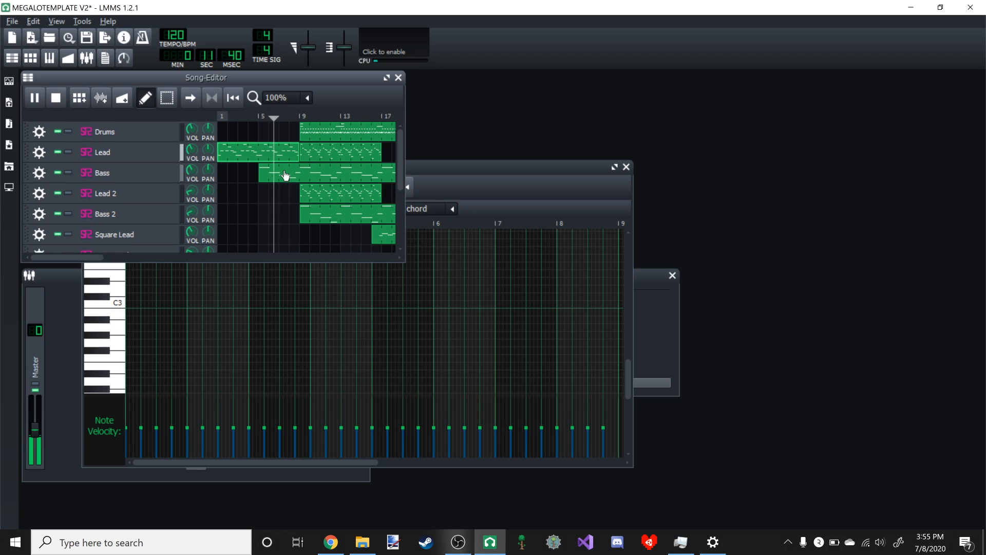
click(36, 102)
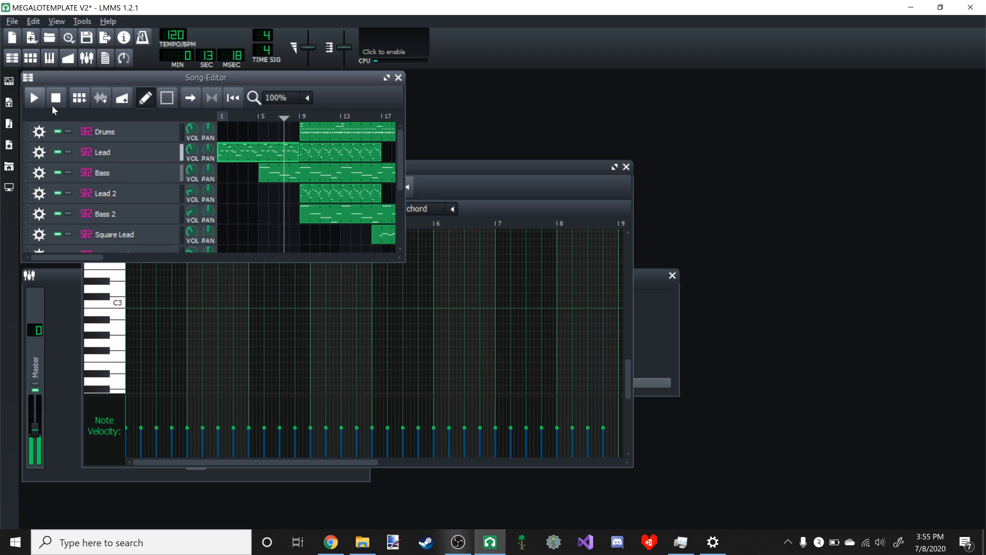
- Raise all notes of the Bass pattern by two semitones in the Piano-Roll
double_click(292, 178)
click(614, 167)
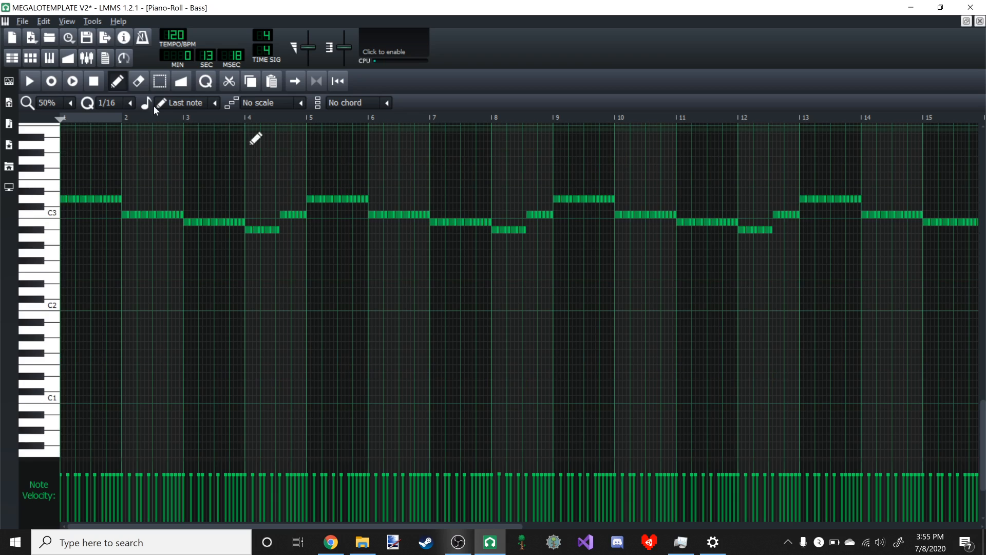
click(155, 85)
scroll(339, 220, down, 2)
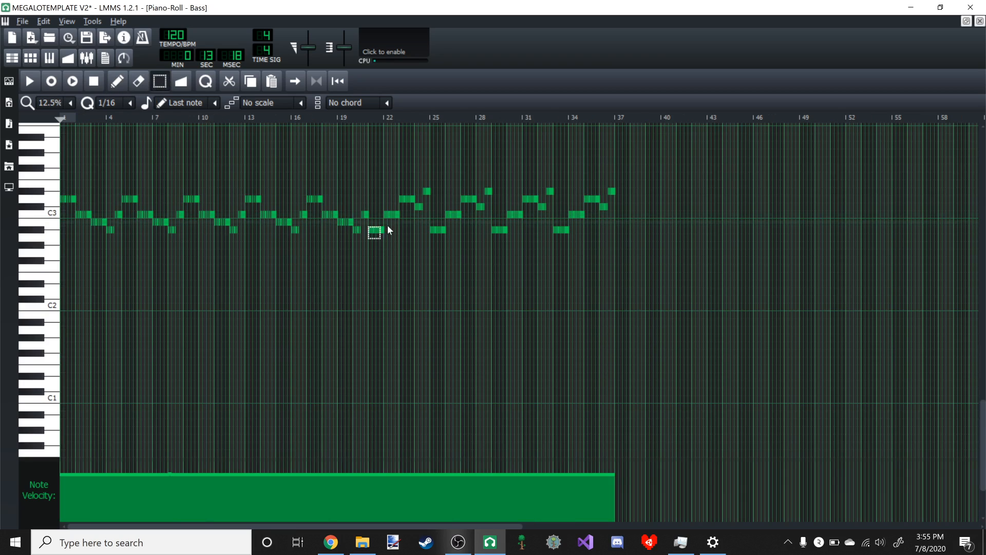
mouse_move(742, 300)
mouse_down()
mouse_move(42, 48)
mouse_move(25, 65)
mouse_up()
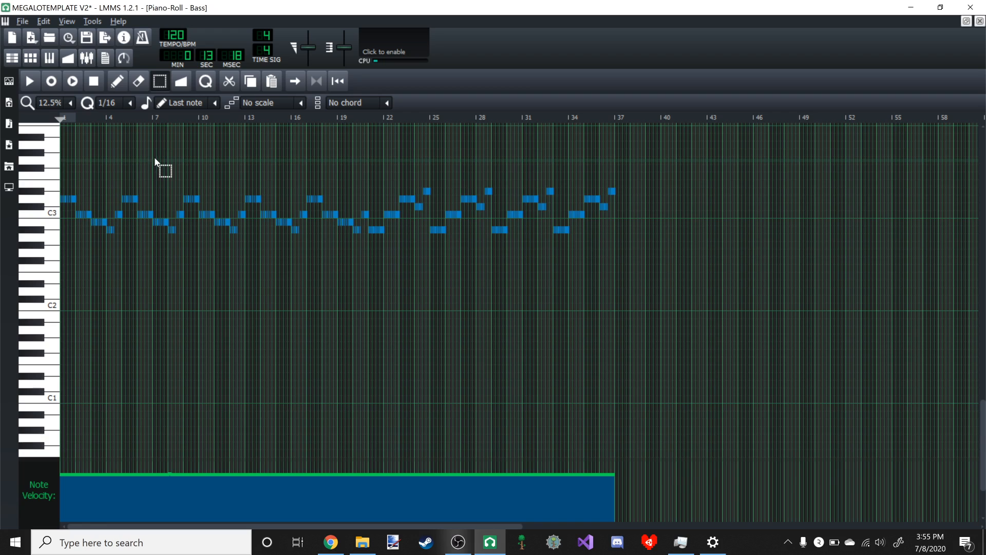
scroll(151, 162, up, 3)
key(shift+d)
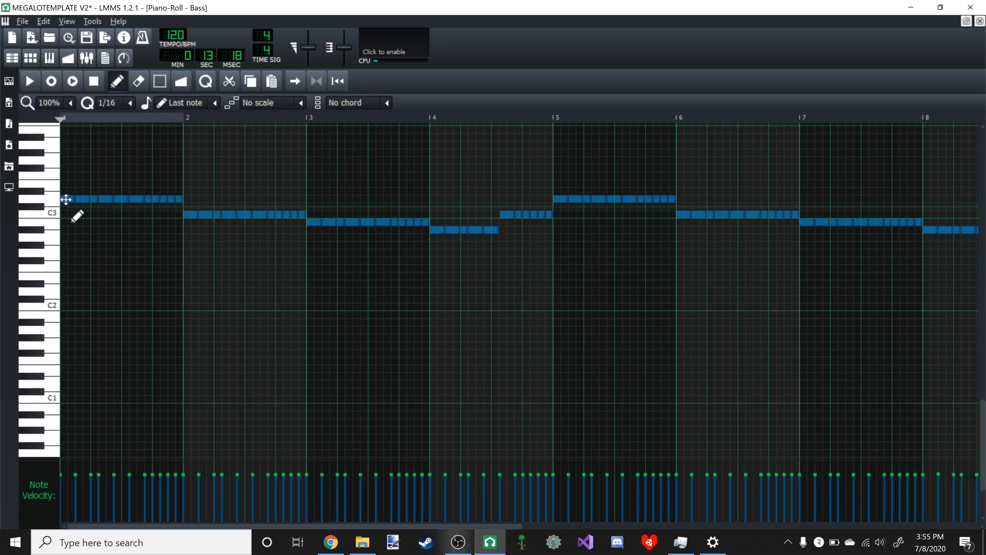
drag(77, 200, 77, 185)
- Play the Lead and transposed Bass together in the Song-Editor from about bar 7, pausing near bar 9
click(966, 21)
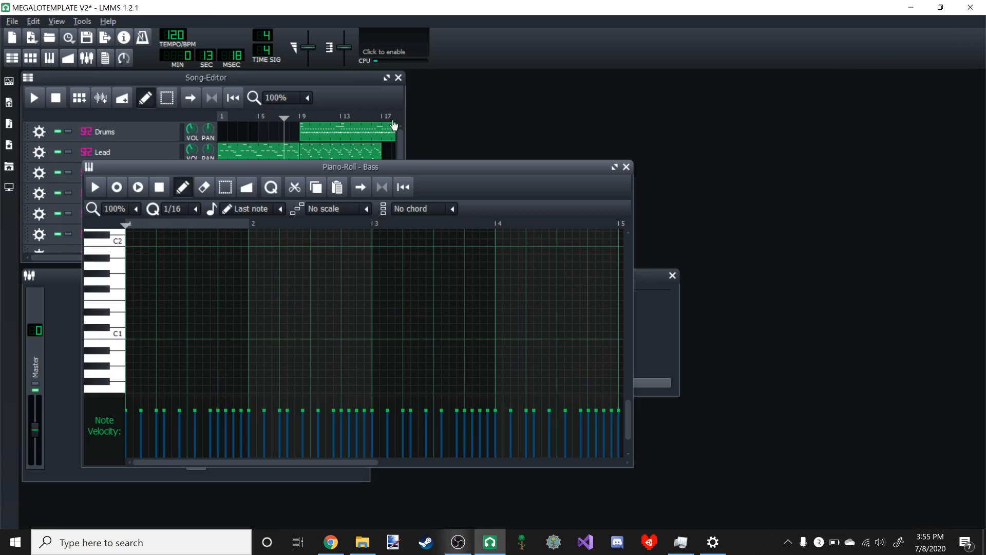
click(283, 119)
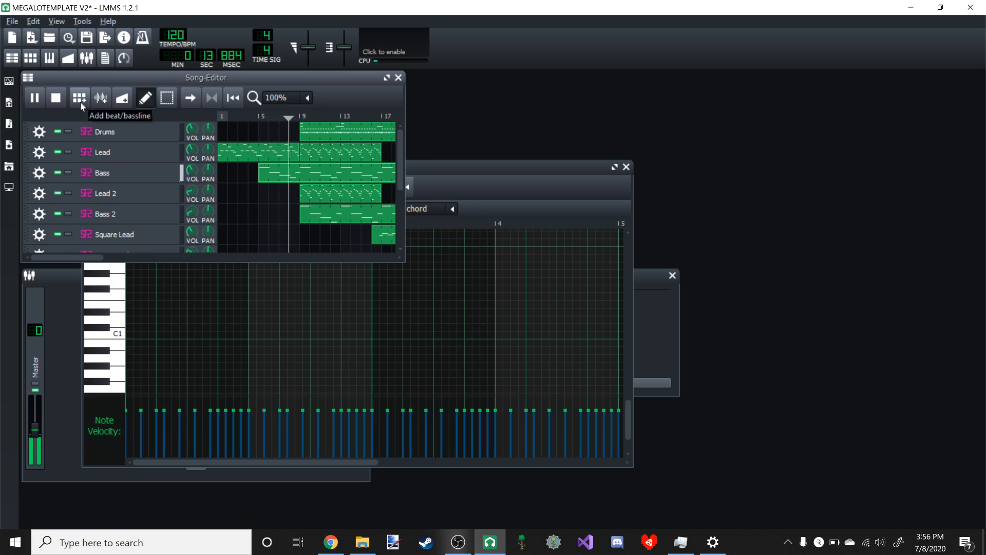
click(34, 98)
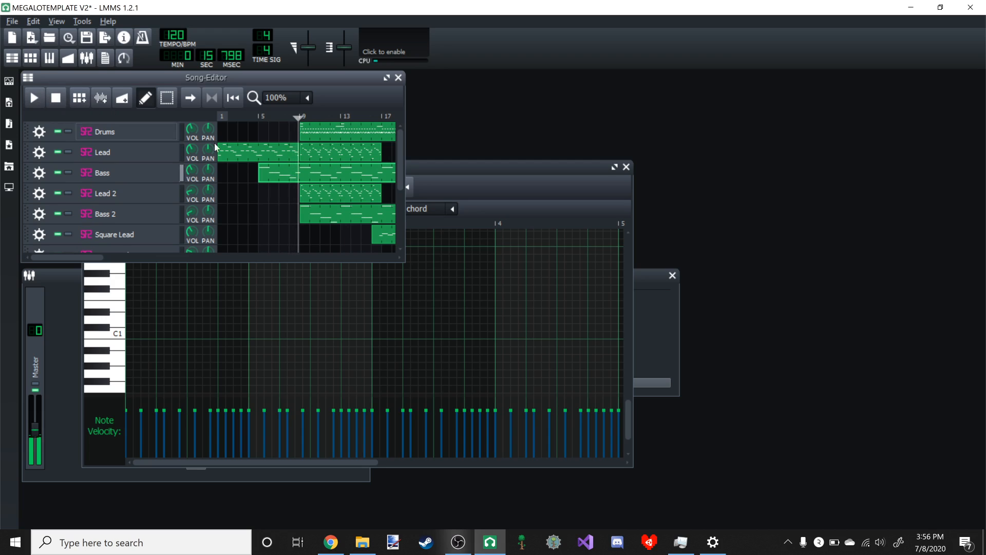
- Open the first Lead pattern in the Piano-Roll and lower all its notes by two semitones
double_click(272, 156)
click(615, 166)
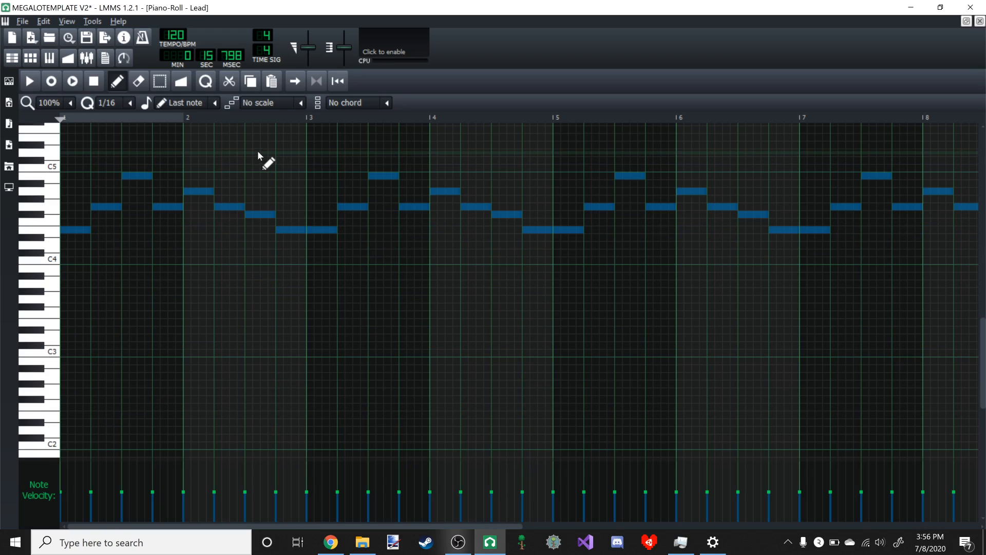
scroll(76, 244, up, 1)
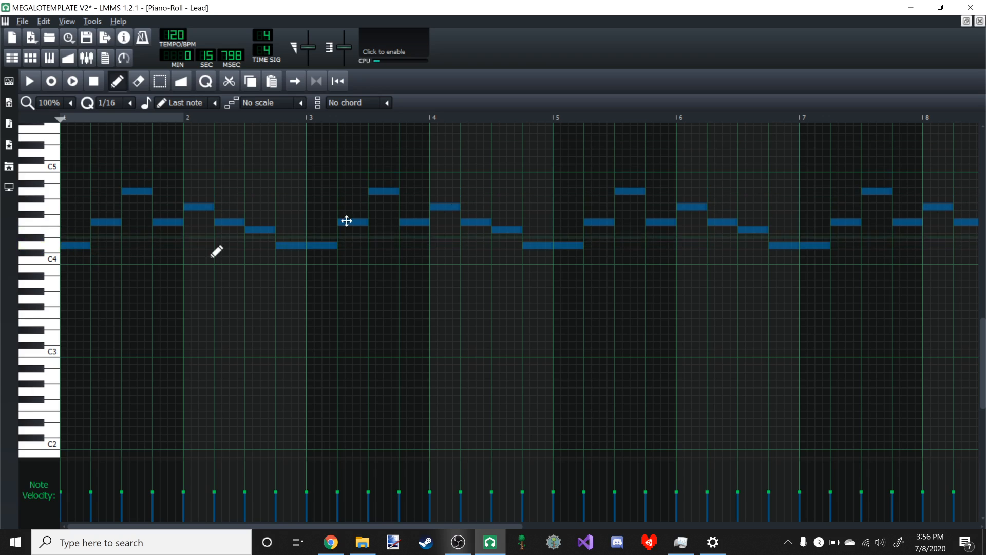
- Reopen the Bass pattern in the Piano-Roll and lower all its notes by two semitones
click(966, 21)
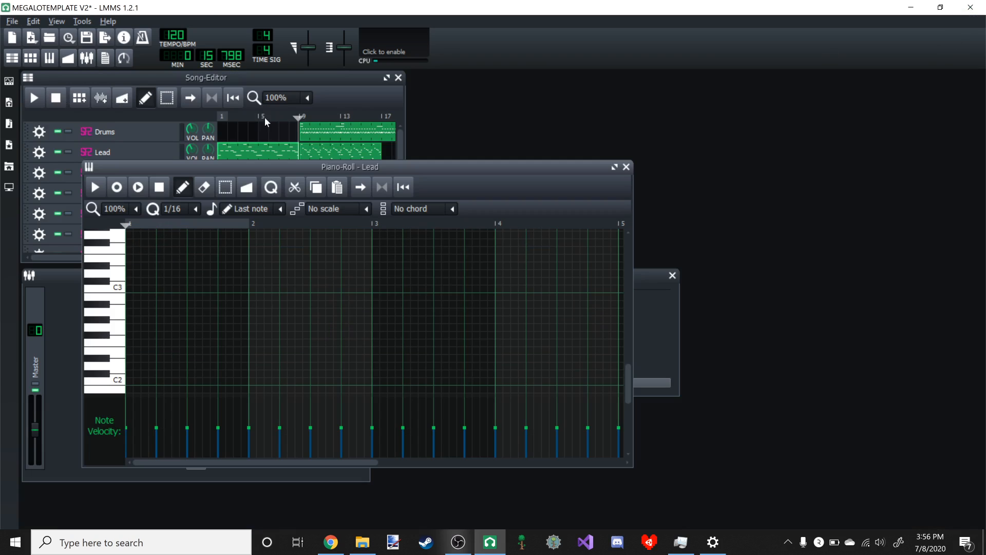
click(377, 107)
double_click(276, 177)
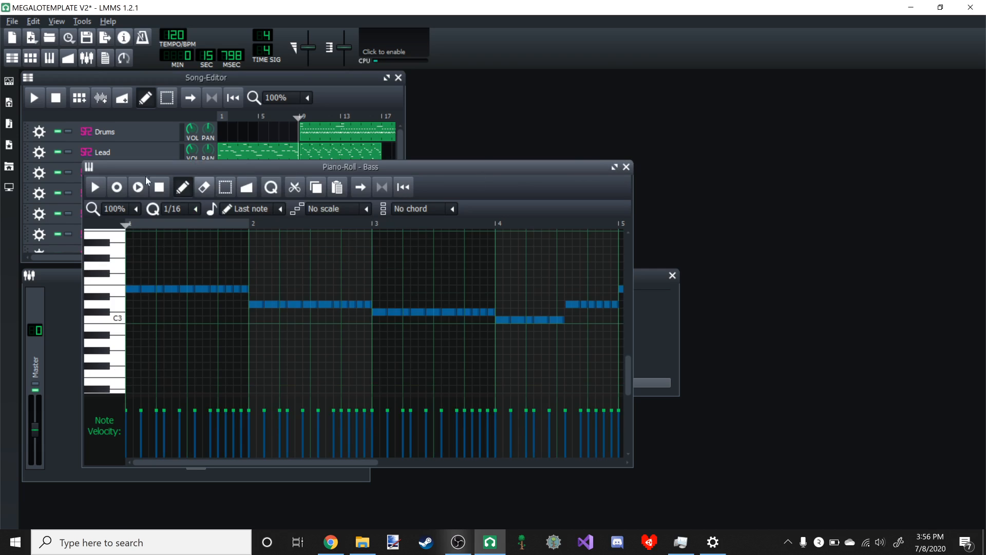
drag(136, 288, 141, 304)
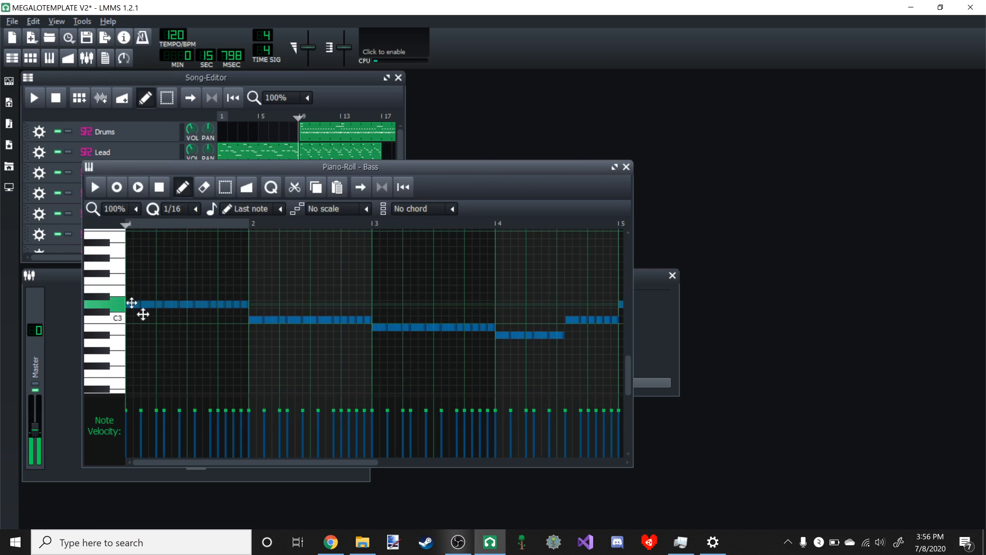
- Play the lowered Lead and Bass together in the Song-Editor and pause just before bar 9
click(326, 132)
key(space)
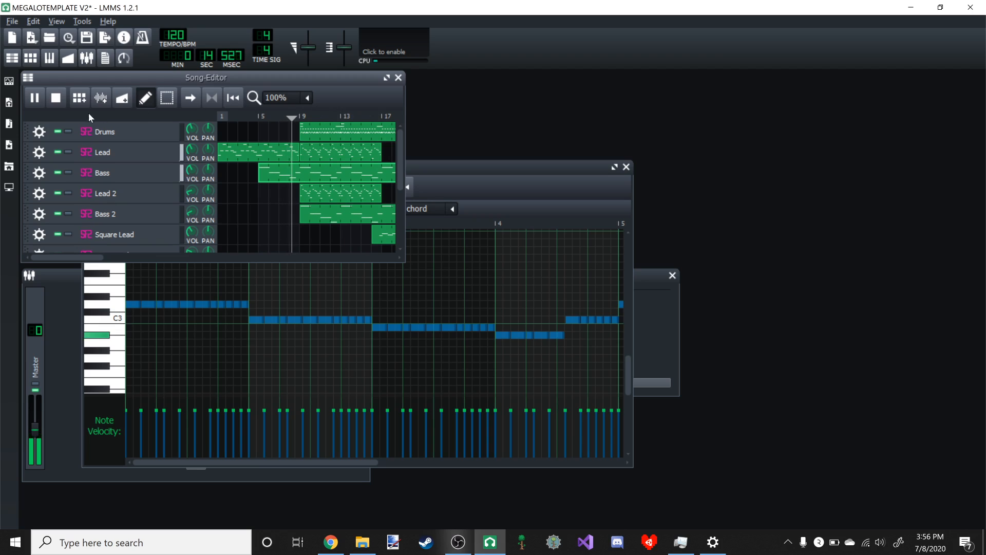
key(space)
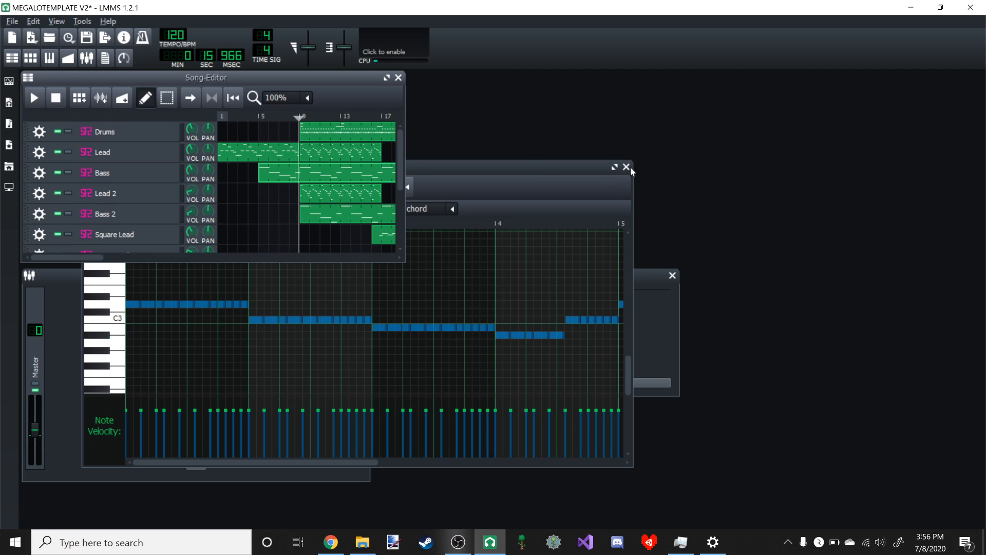
- Close the Piano-Roll and replace the Lead pattern at bar 9 with a copy of the first Lead pattern
click(626, 167)
middle_click(320, 154)
right_click(278, 153)
click(309, 211)
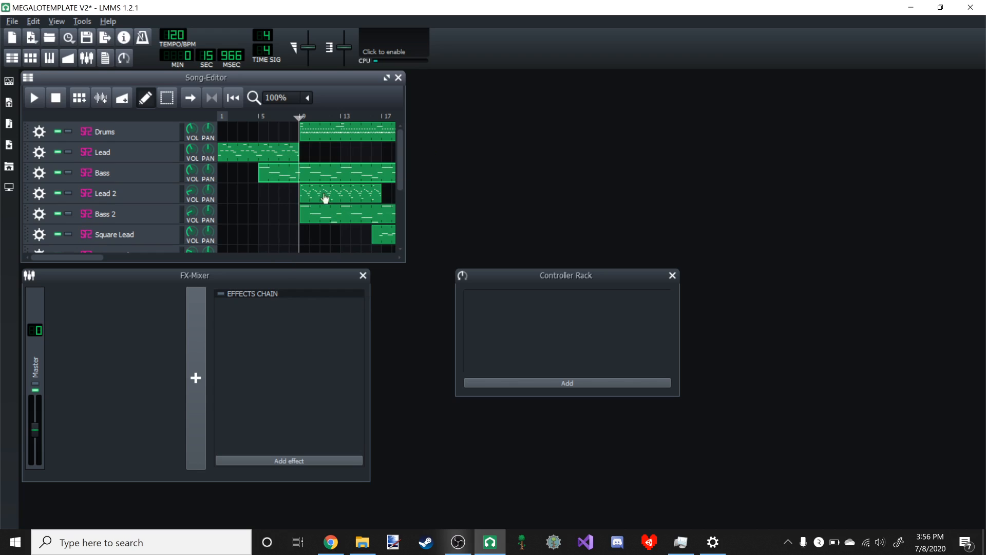
right_click(302, 157)
click(334, 226)
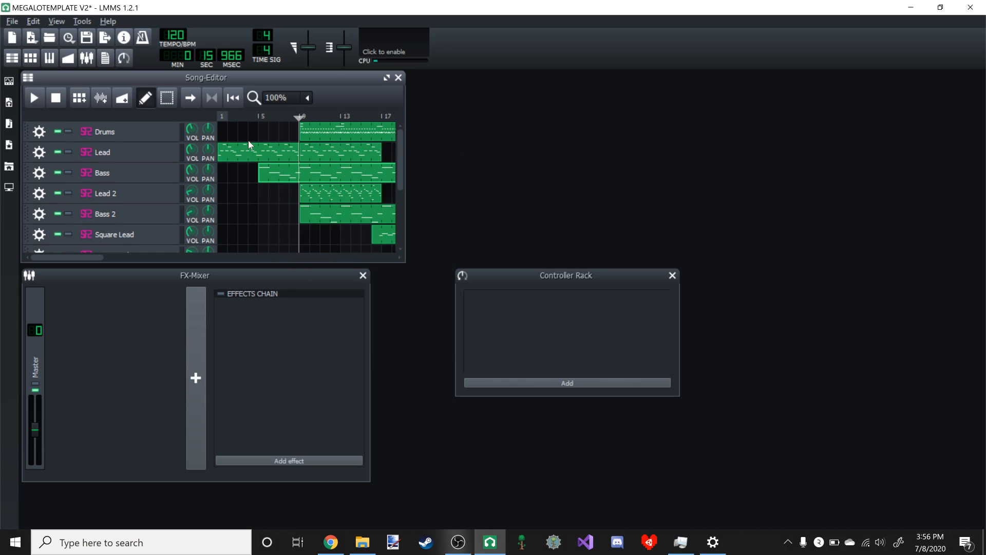
- Replace the Lead 2 pattern at bar 9 with a new pattern containing all notes copied from the Lead pattern above it
double_click(375, 155)
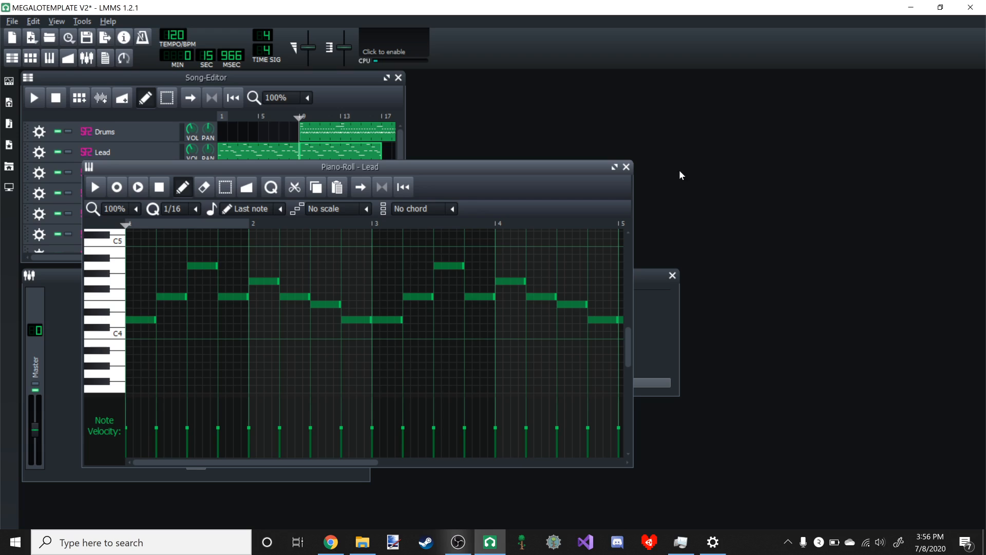
click(614, 167)
key(ctrl)
scroll(138, 124, down, 1)
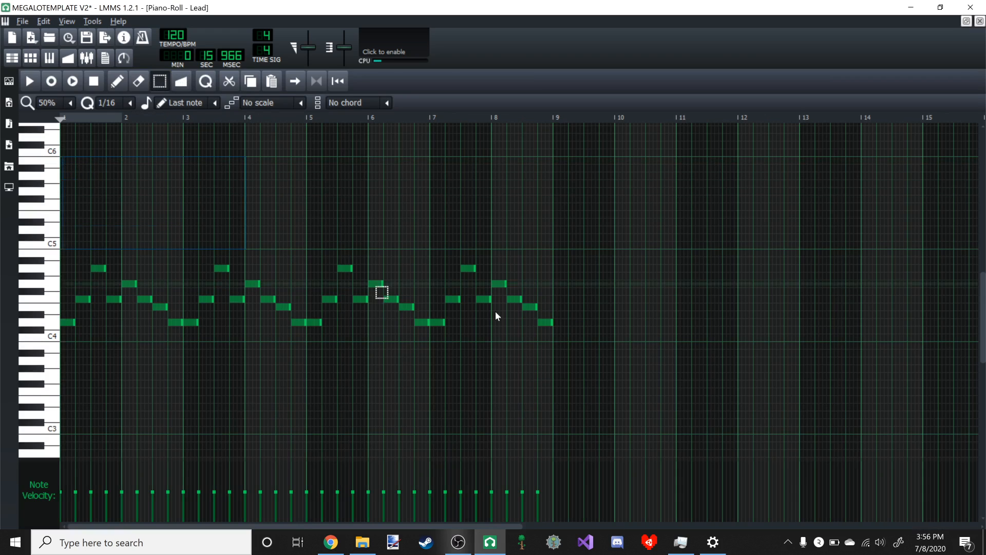
key(ctrl+a)
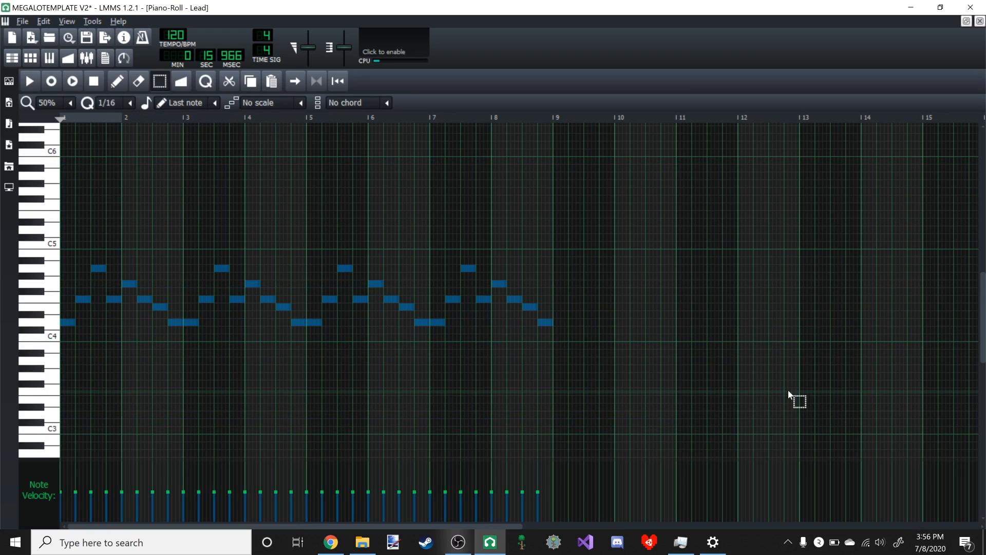
click(966, 21)
click(361, 91)
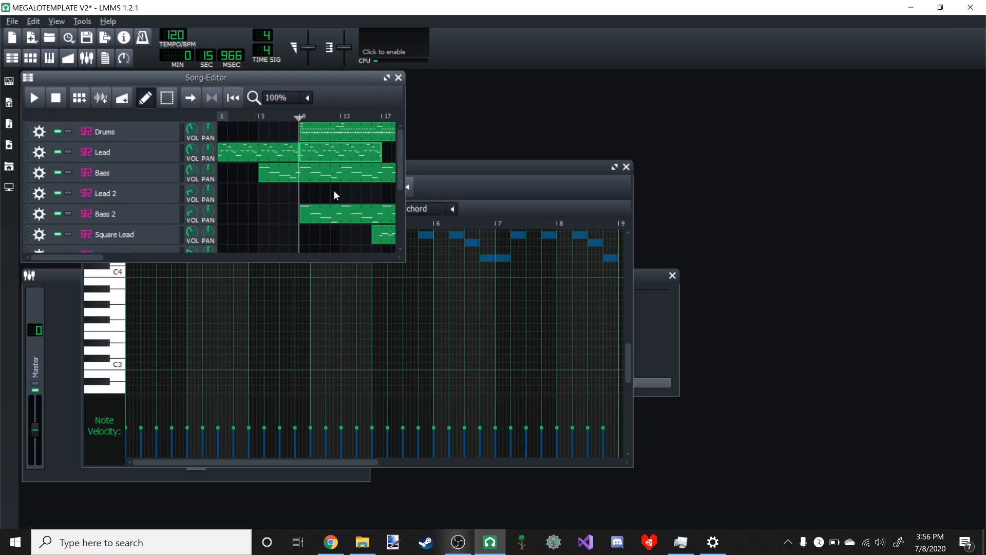
double_click(309, 197)
key(ctrl+v)
click(340, 97)
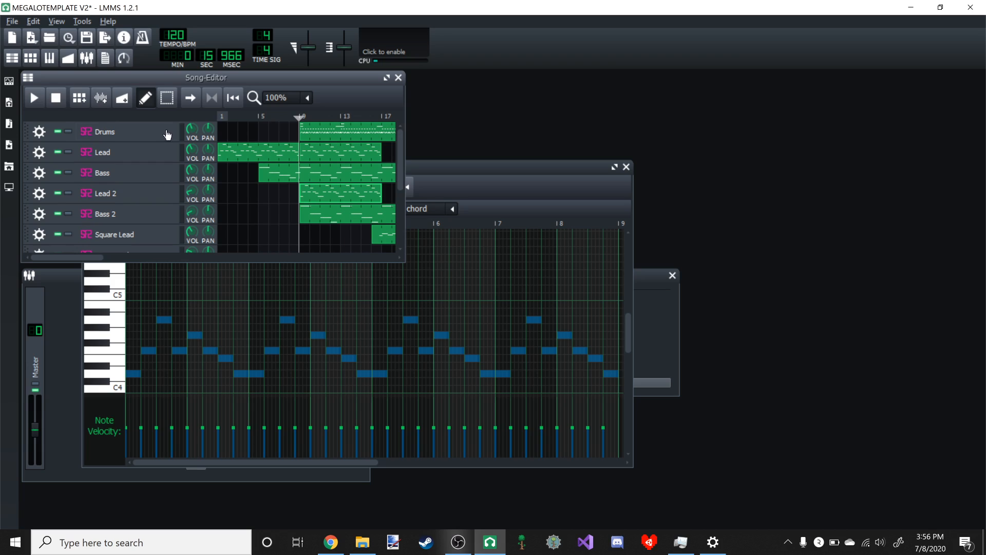
- Play the song from bar 9 through the start of the Square Lead section, then pause after bar 17
click(36, 100)
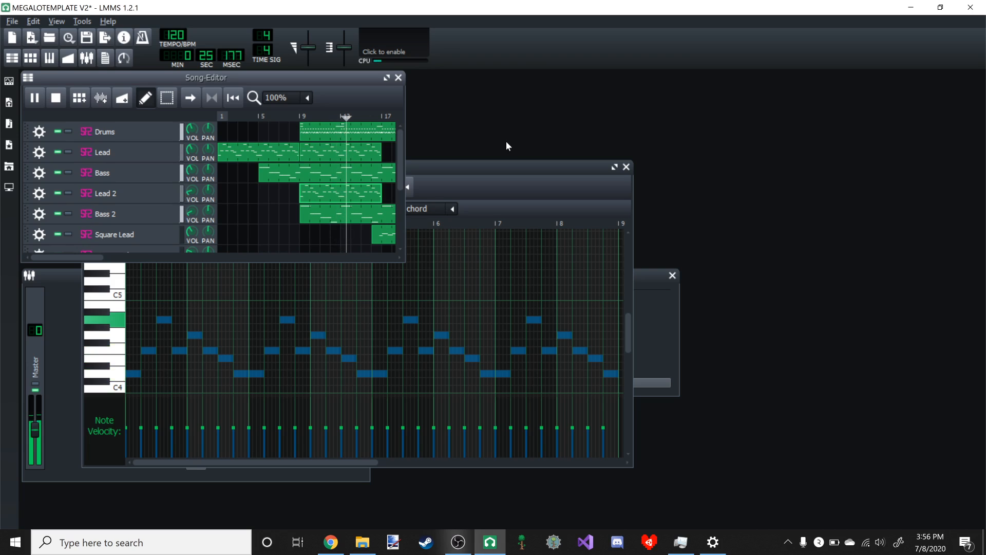
drag(93, 259, 136, 259)
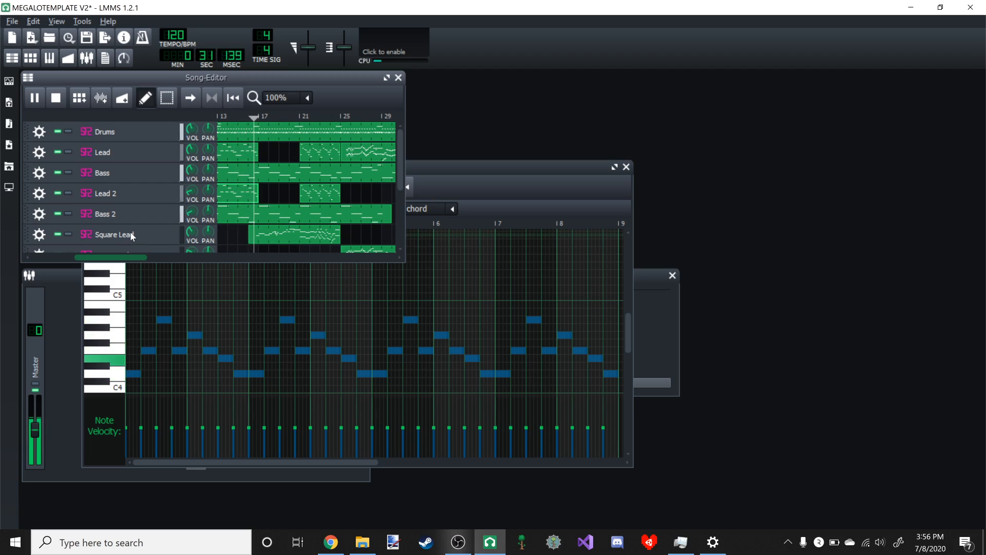
click(34, 99)
- Open the Square Lead pattern in the Piano-Roll and delete all its notes except the opening C5 note
double_click(296, 233)
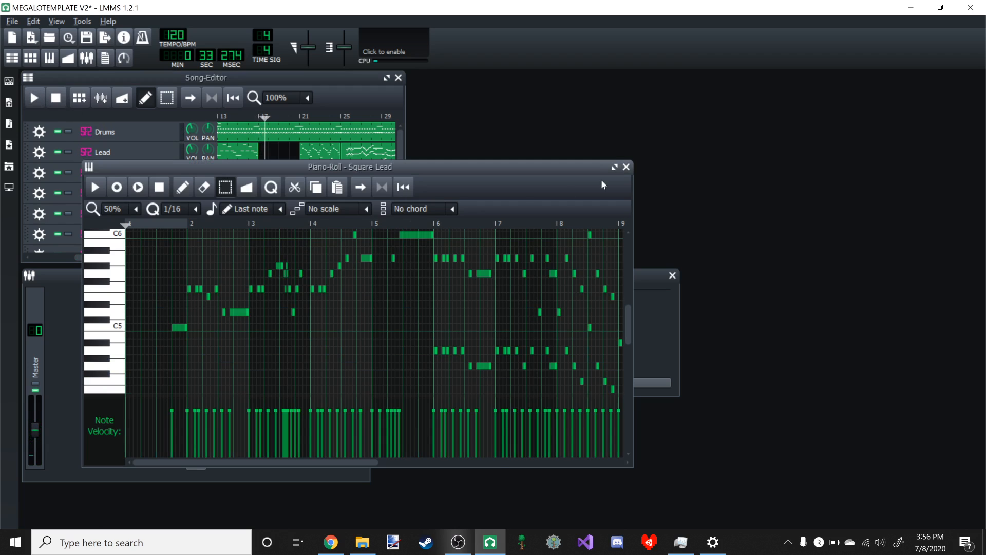
click(615, 168)
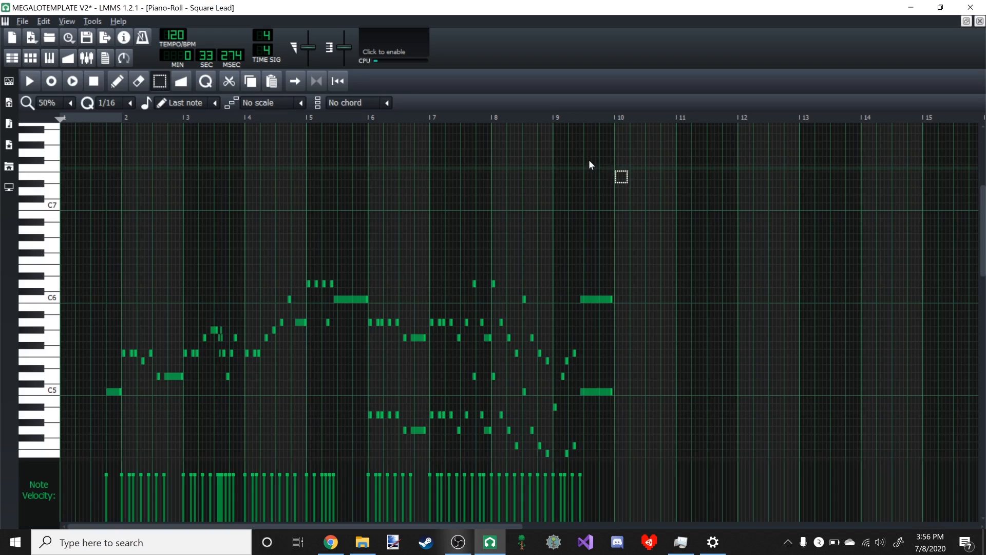
click(963, 22)
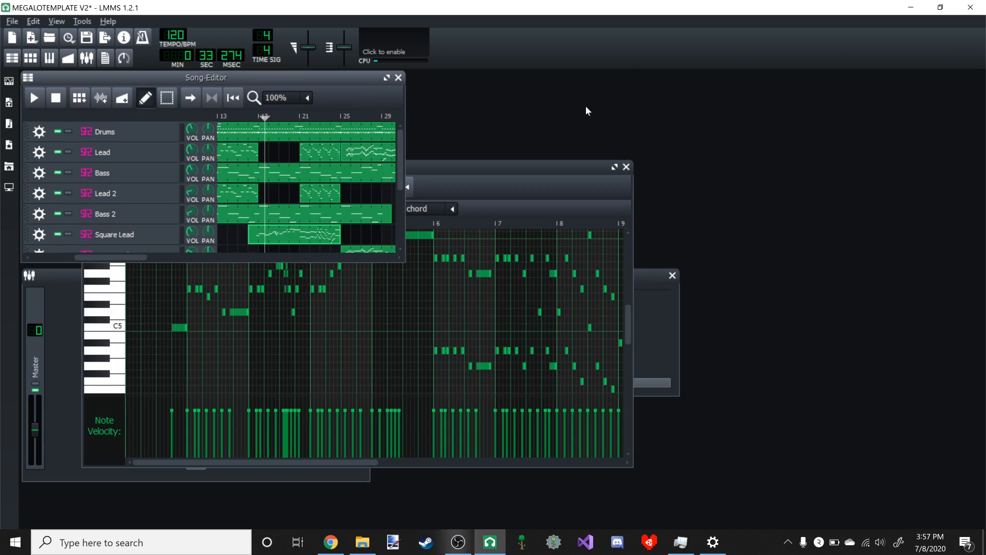
click(614, 167)
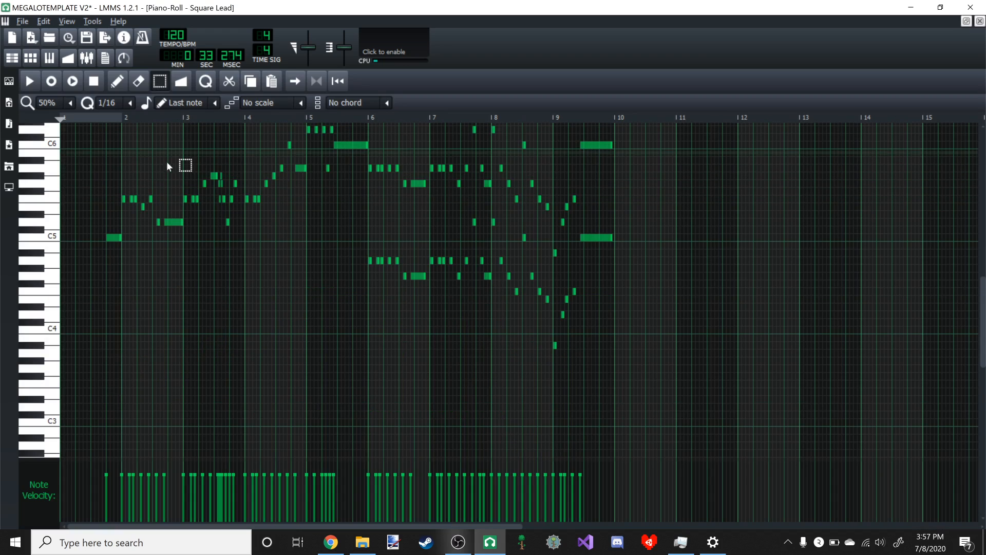
scroll(126, 171, up, 4)
drag(125, 170, 846, 466)
key(Delete)
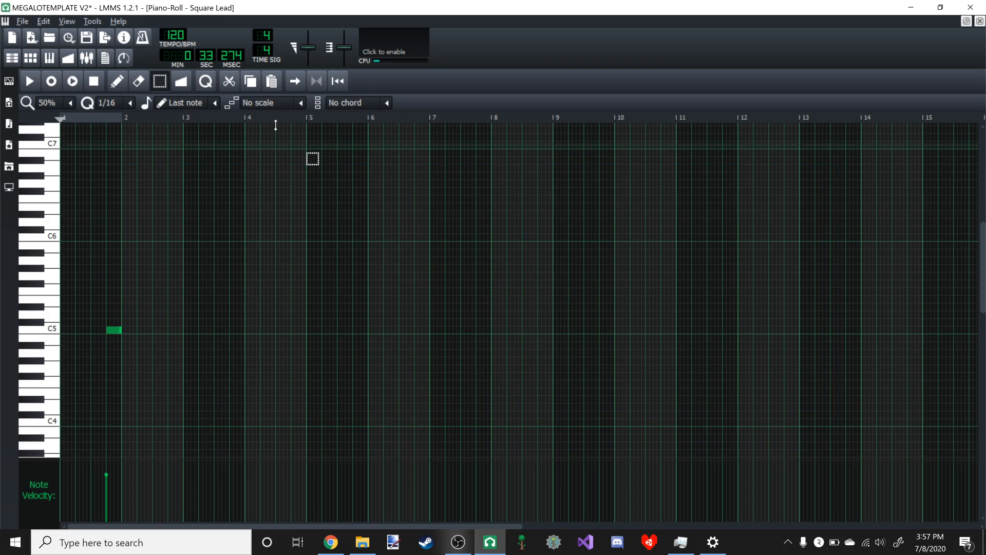
- Draw short D5 notes across bars 2 and 3 of the Square Lead, ending bar 2 with E5 and bar 3 with C5, and play them back
click(117, 81)
scroll(236, 239, up, 1)
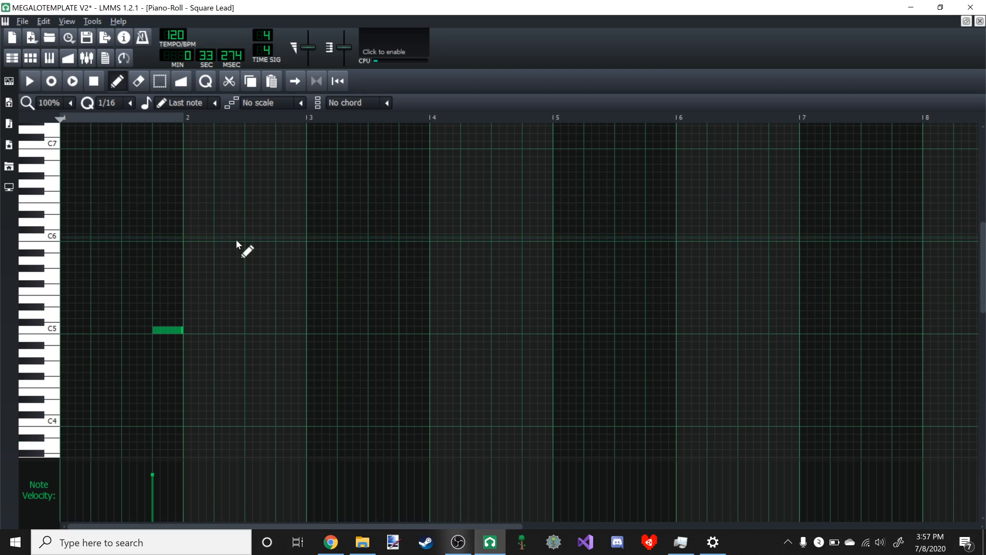
click(188, 314)
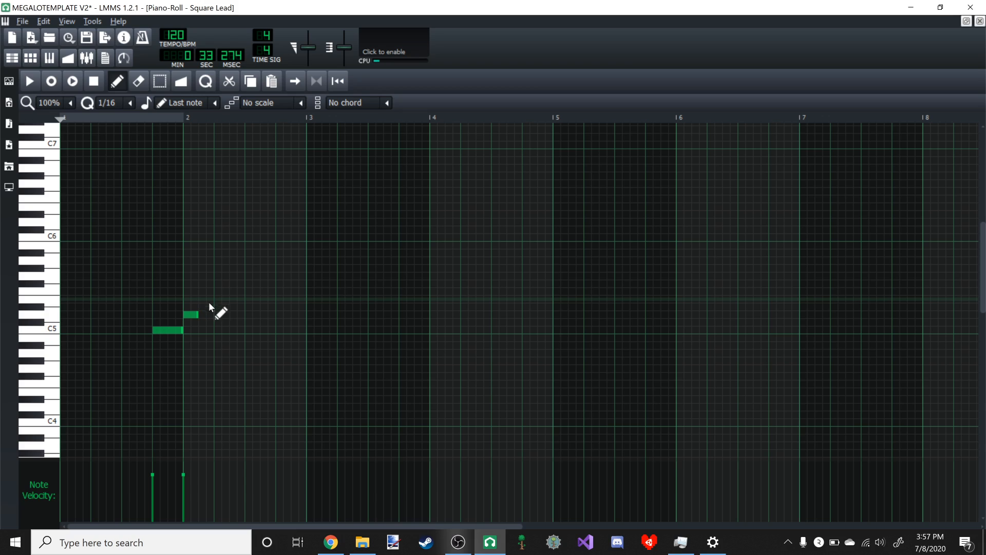
click(234, 314)
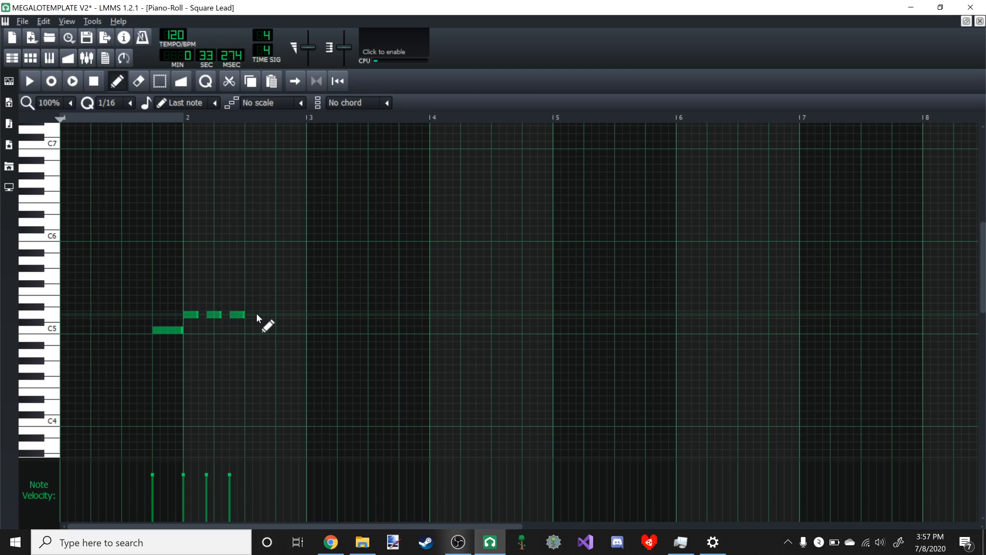
click(280, 314)
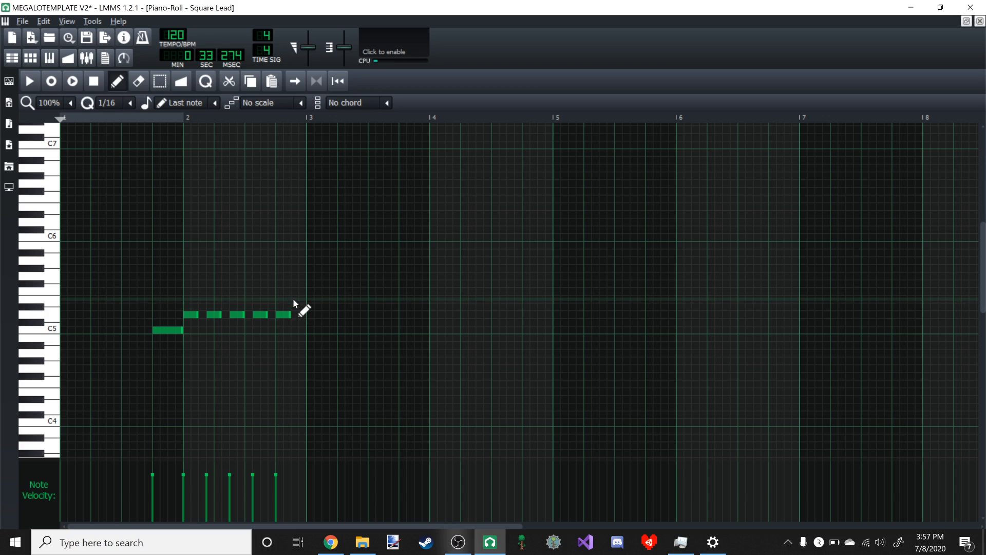
click(296, 299)
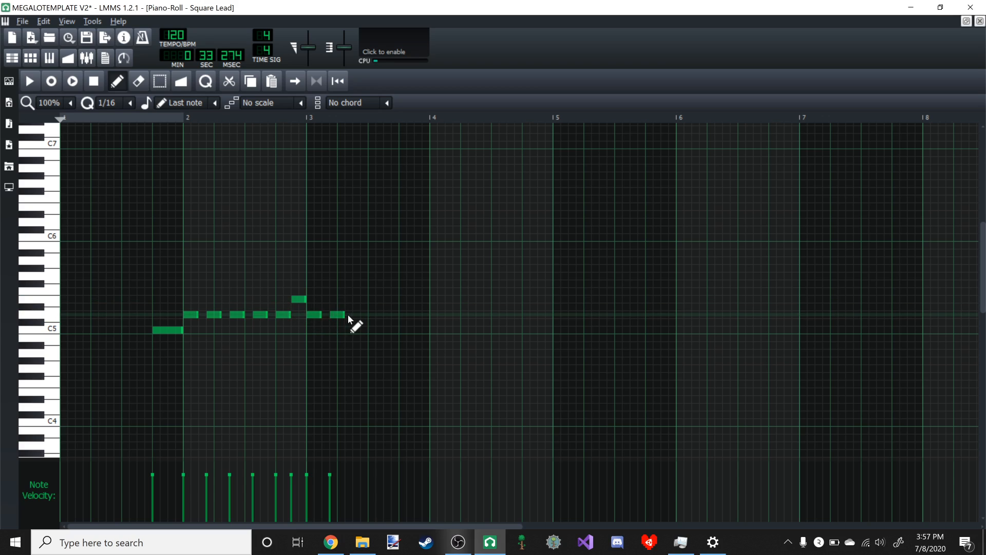
click(404, 314)
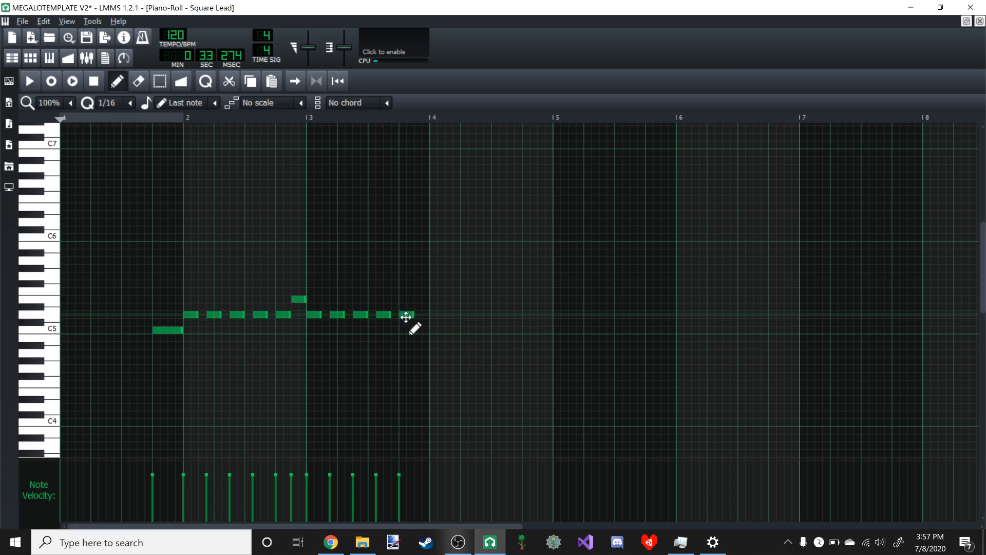
click(419, 329)
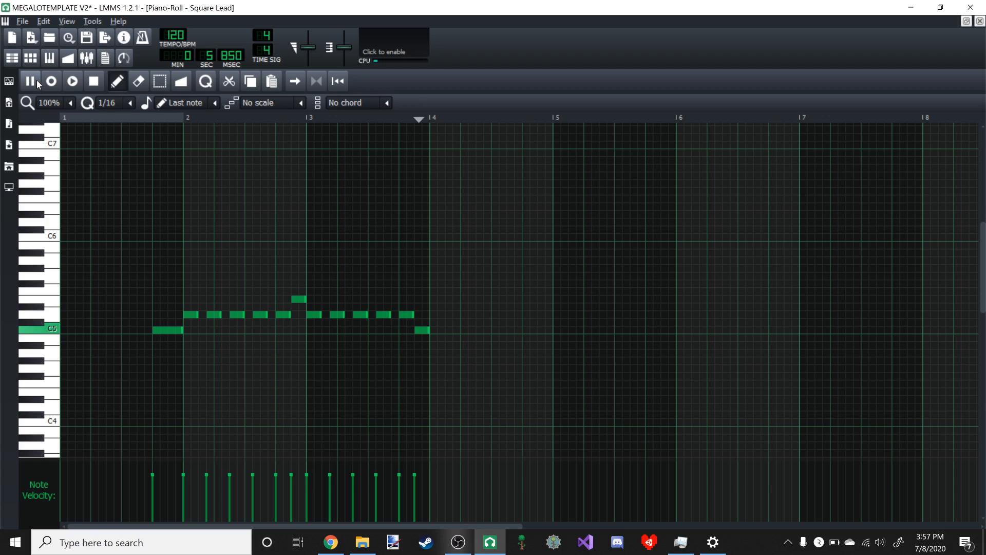
key(space)
- Copy the Square Lead notes in bars 2 and 3 and paste them at the same pitch starting at bar 4
drag(198, 277, 540, 378)
key(ctrl+c)
key(ctrl+v)
click(126, 82)
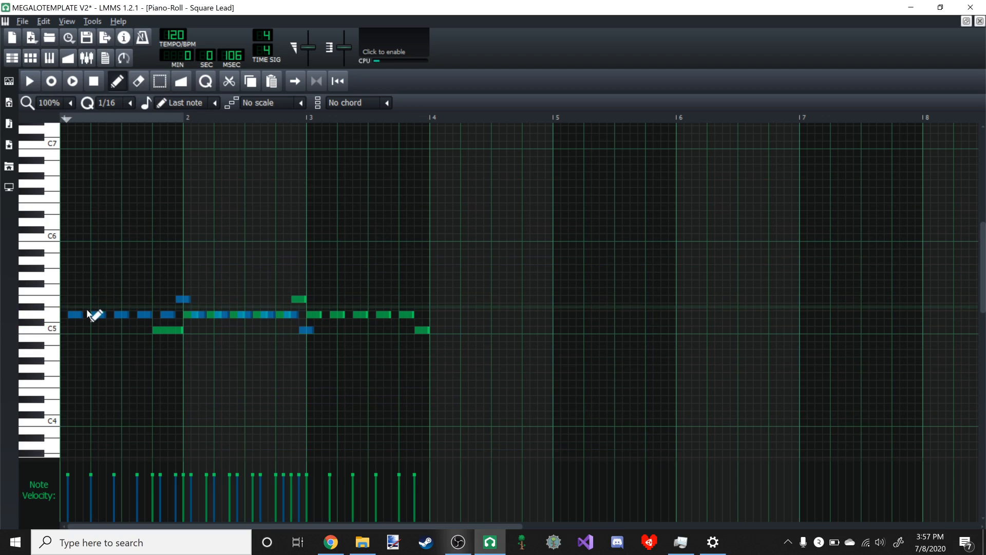
mouse_move(77, 315)
mouse_down()
mouse_move(321, 323)
mouse_move(449, 310)
mouse_up()
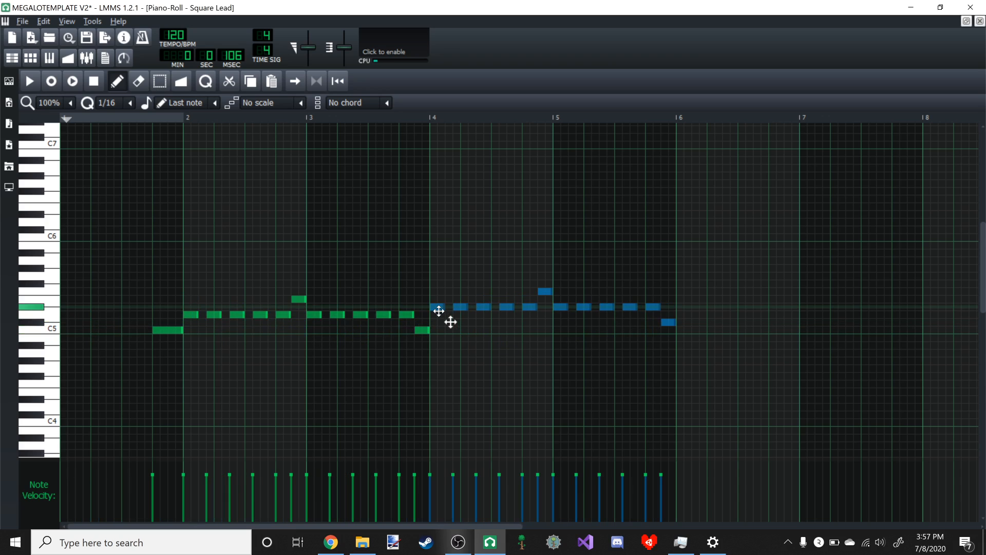
- Return to the Song-Editor and play the song from about bar 16 to bar 21 to hear the Square Lead melody
click(966, 20)
click(283, 137)
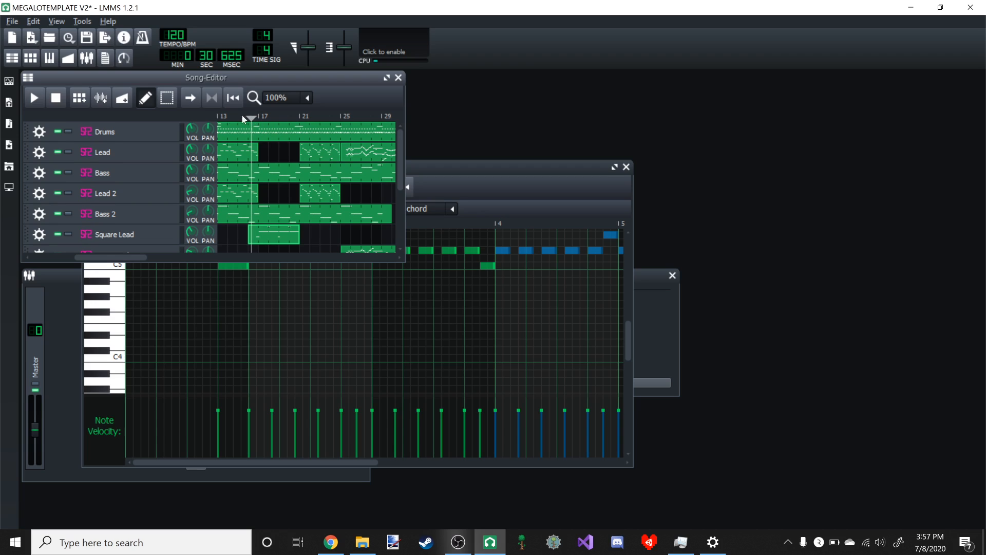
click(34, 99)
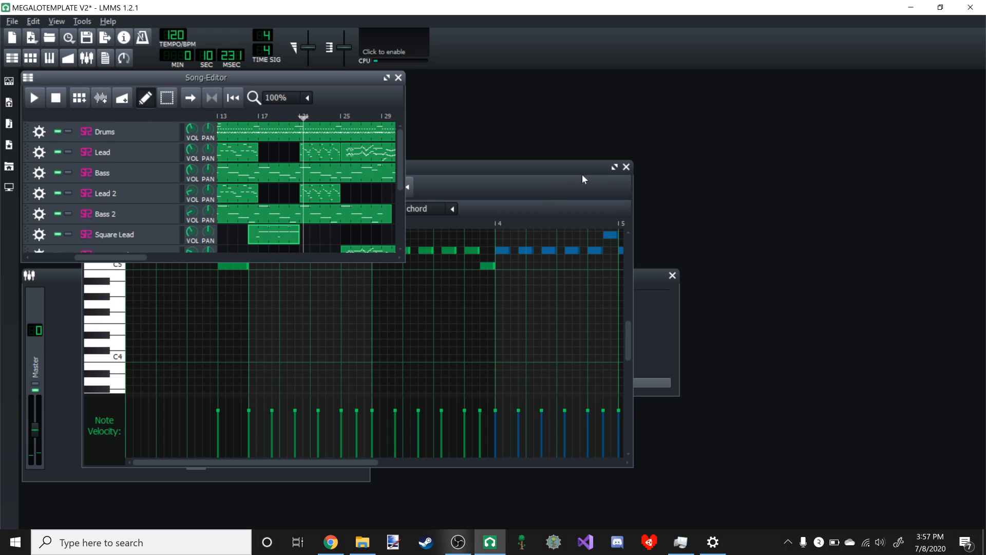
- Copy the Square Lead notes in bars 2 through 5 and paste them at the same pitch starting at bar 6
click(609, 170)
click(614, 167)
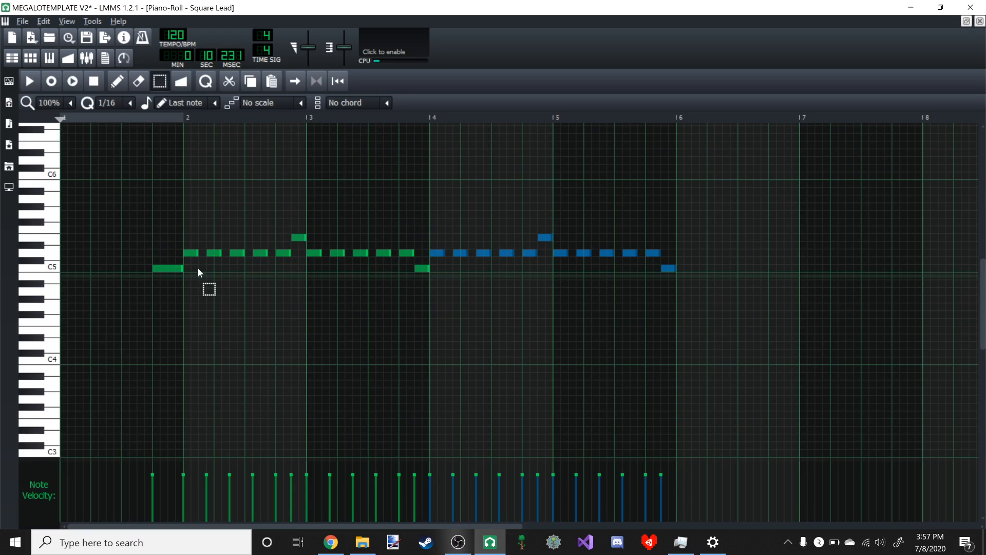
drag(192, 198, 803, 402)
key(ctrl+c)
key(ctrl+v)
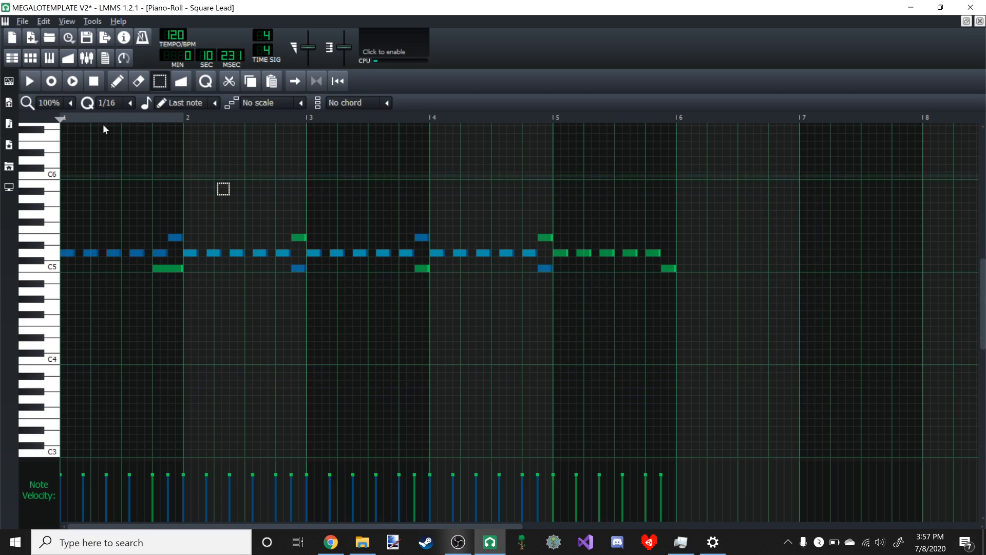
click(117, 81)
mouse_move(71, 254)
mouse_down()
mouse_move(75, 262)
mouse_move(718, 263)
mouse_move(684, 266)
mouse_up()
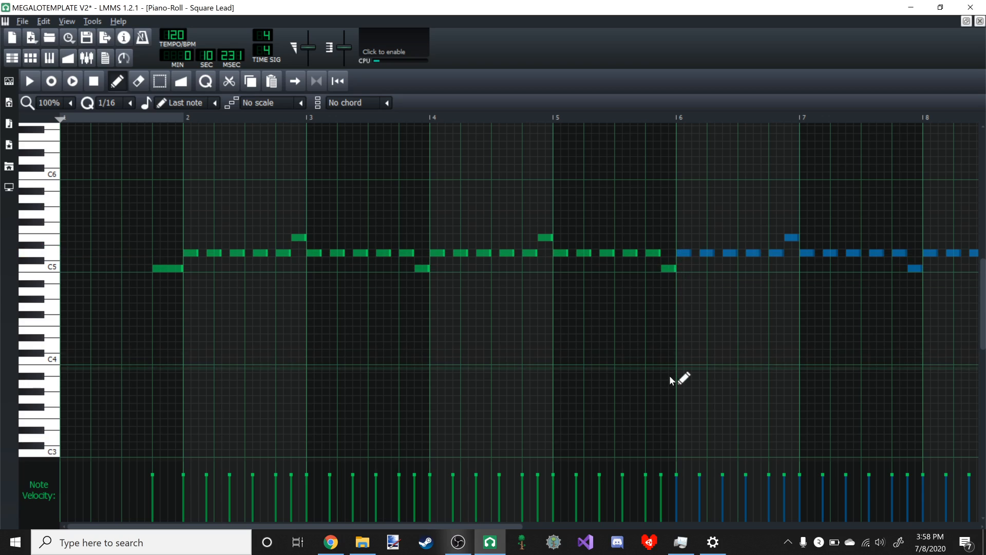
- Paste the copied Square Lead phrase again, placing it an octave lower from bar 5, and return to the Song-Editor
key(ctrl+v)
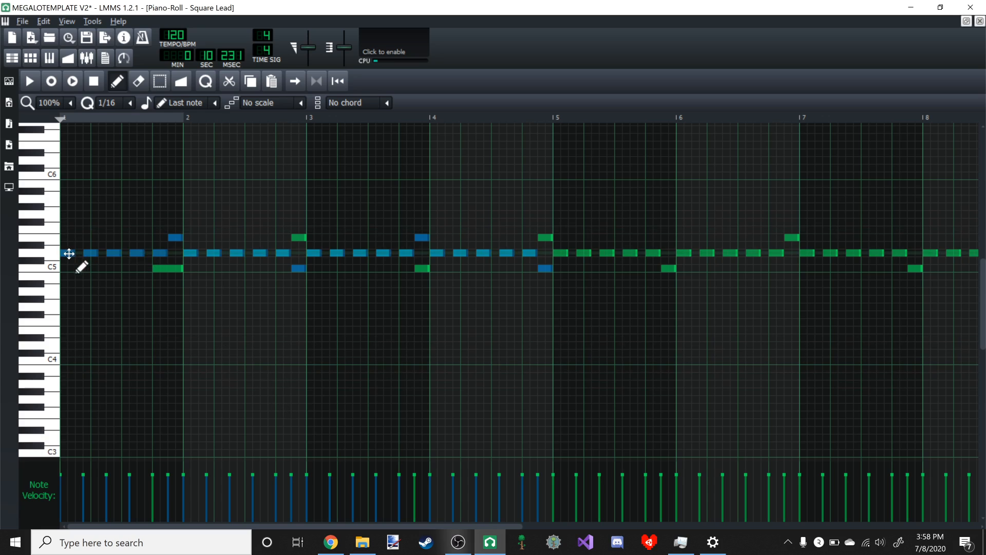
drag(69, 253, 566, 345)
click(965, 22)
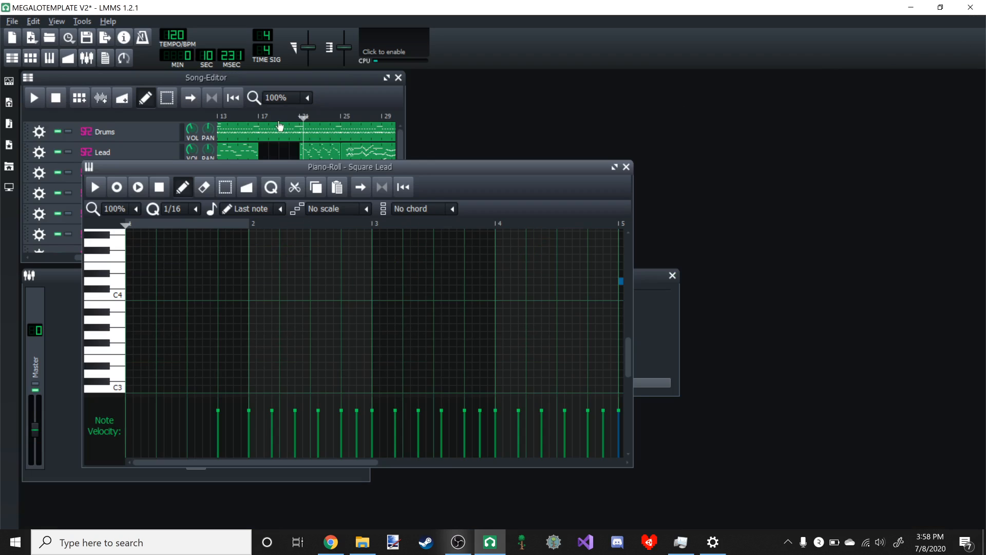
- Play the song from about bar 20 and pause just after bar 21 to check the lower-octave entry
click(303, 116)
mouse_move(282, 116)
mouse_down()
mouse_move(251, 117)
mouse_move(263, 122)
mouse_up()
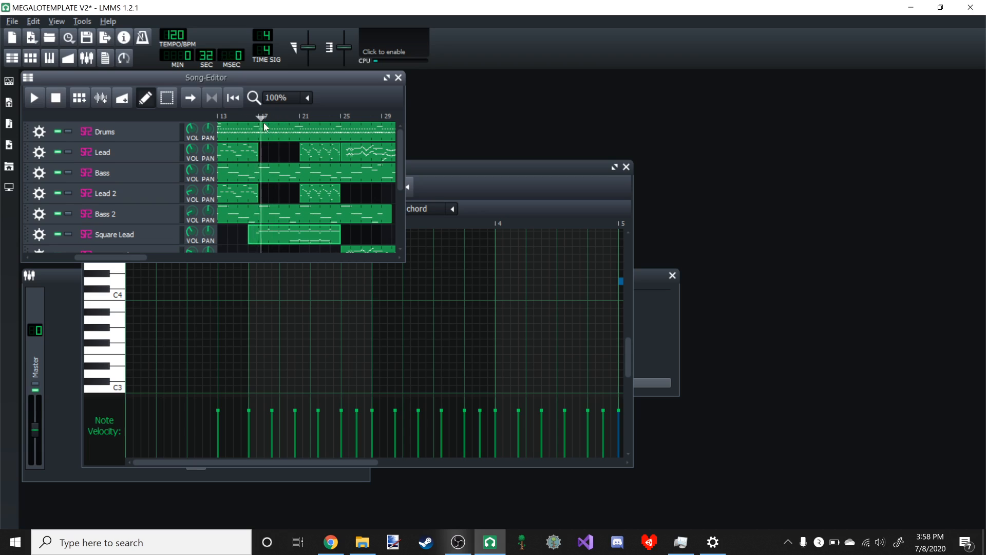
click(31, 102)
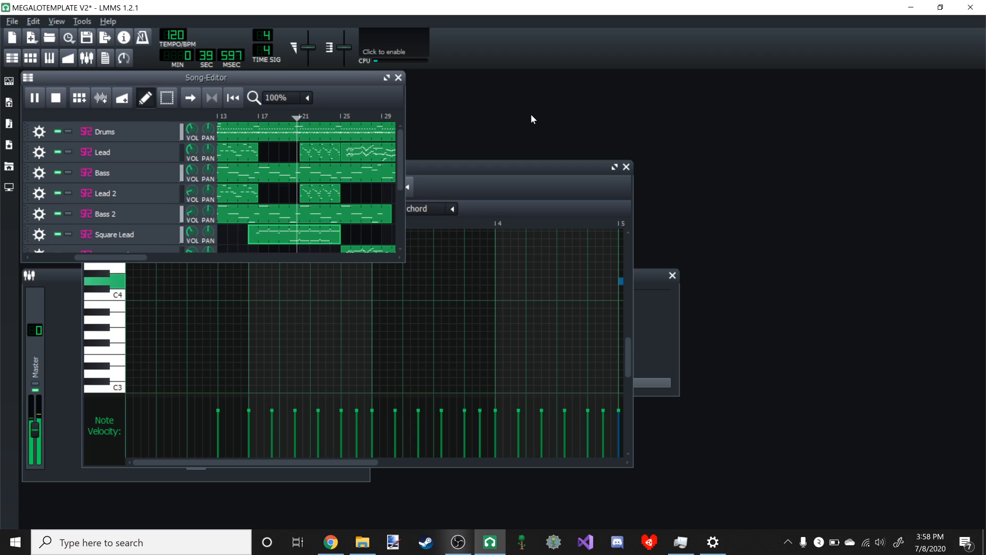
click(37, 100)
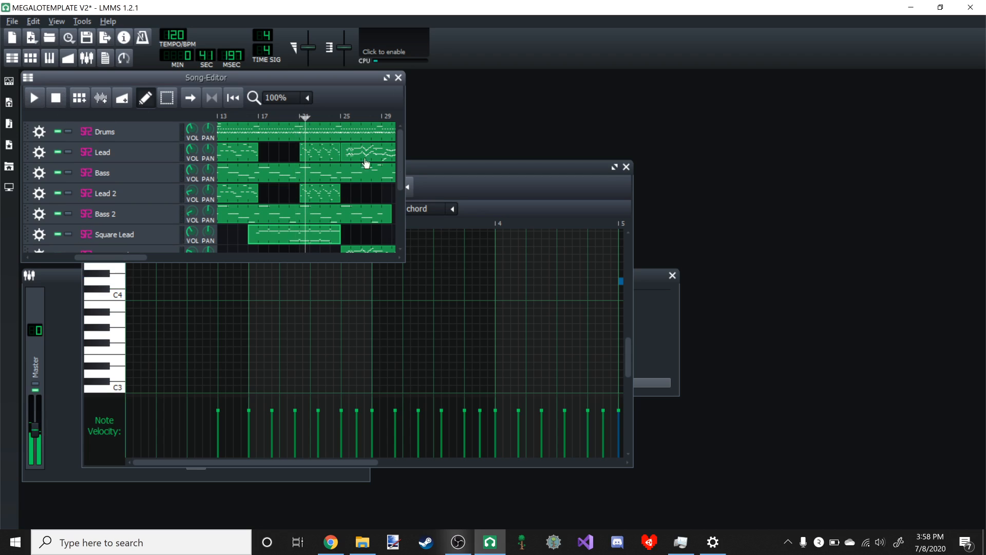
- Move the selected lower-octave notes one bar later to start at bar 6, and play the song on to about bar 24
click(614, 167)
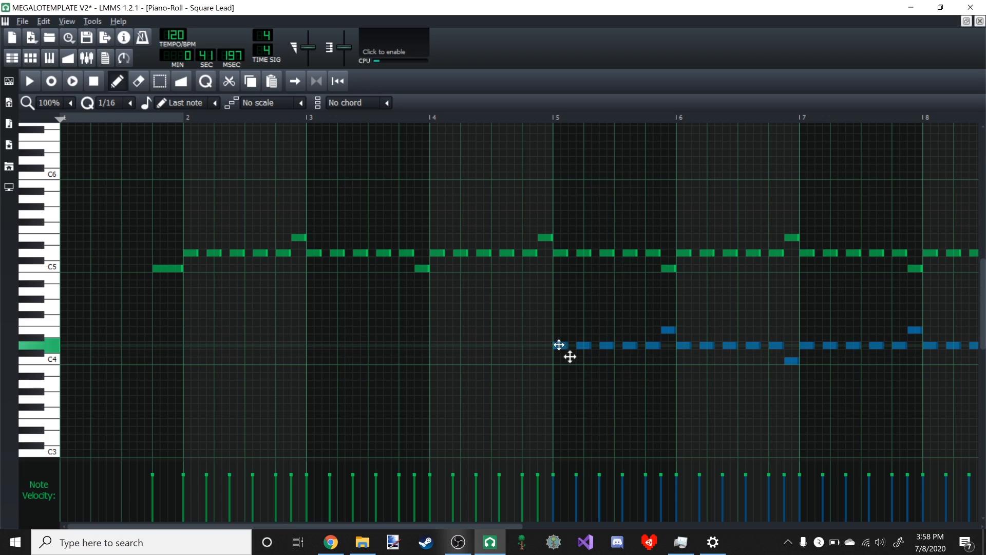
mouse_move(559, 344)
mouse_down()
mouse_move(705, 346)
mouse_move(696, 348)
mouse_up()
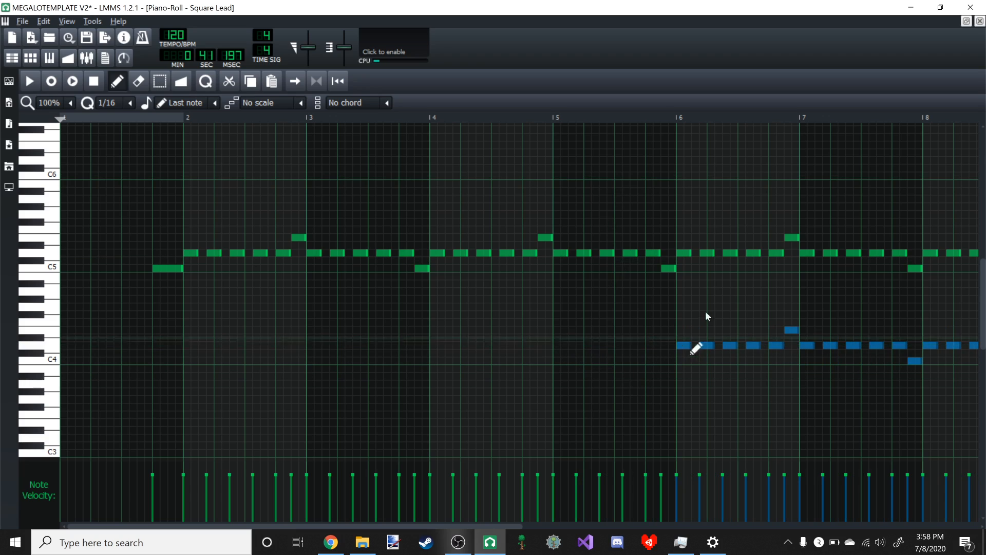
click(966, 21)
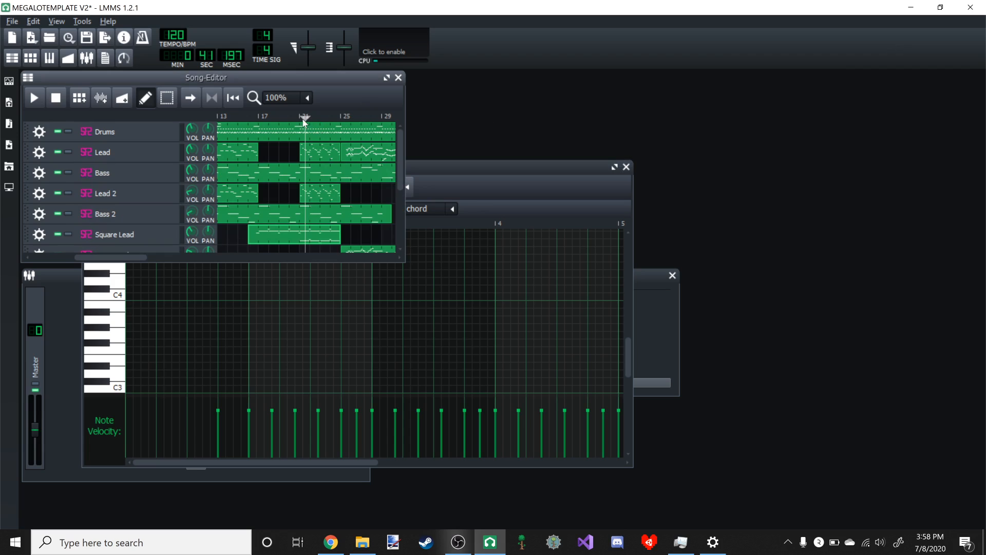
click(35, 98)
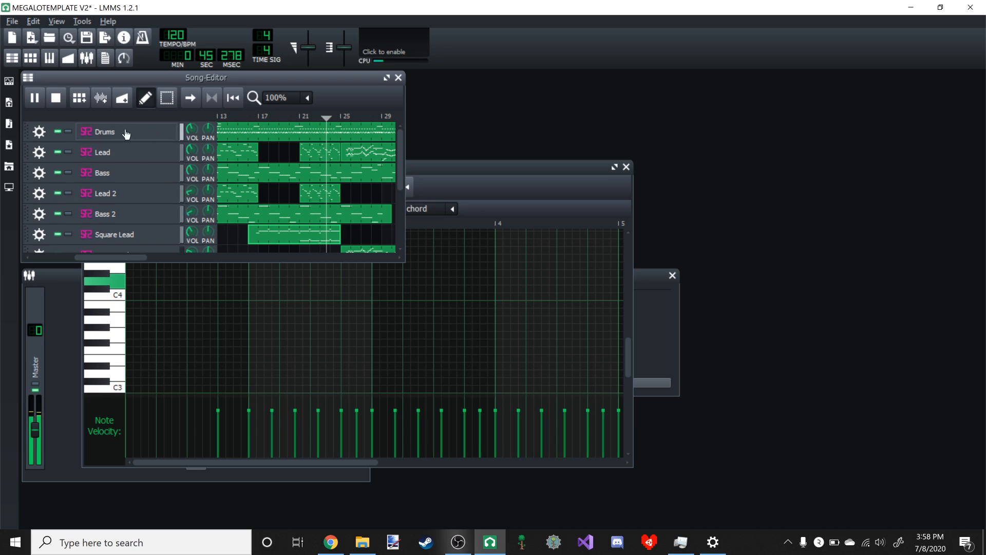
click(35, 97)
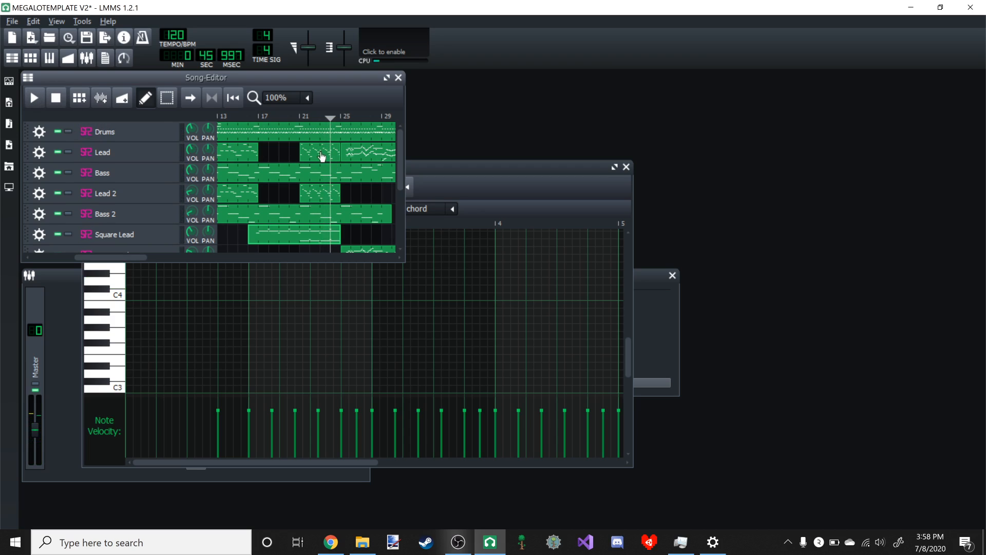
- Replace the Lead and Lead 2 patterns at bar 21 with new patterns containing the first four bars of notes from the preceding Lead pattern
double_click(255, 155)
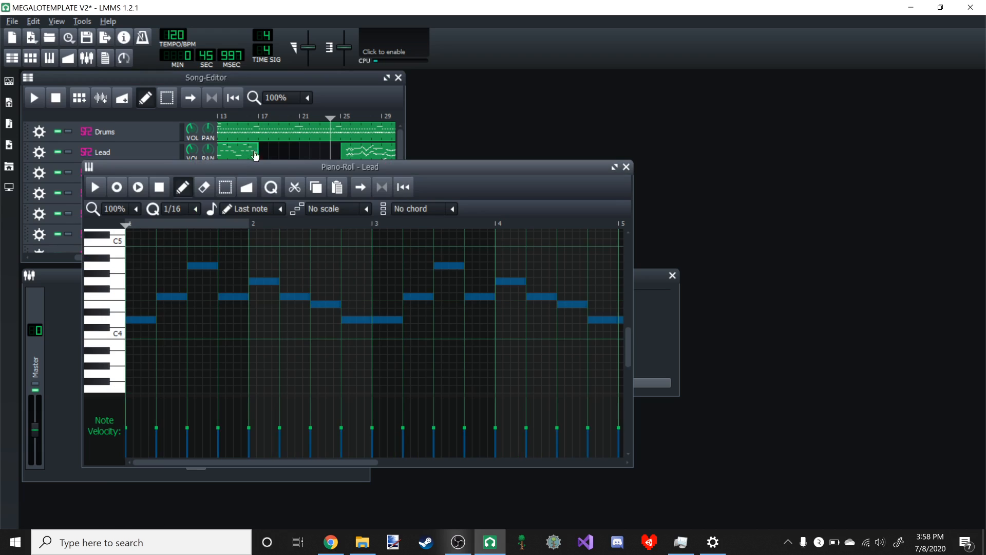
click(614, 167)
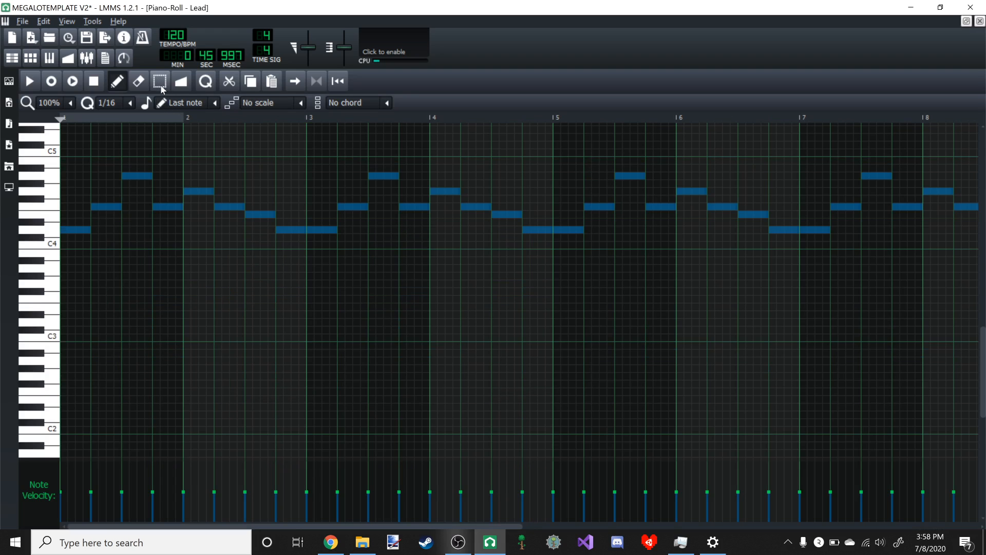
drag(66, 164, 540, 365)
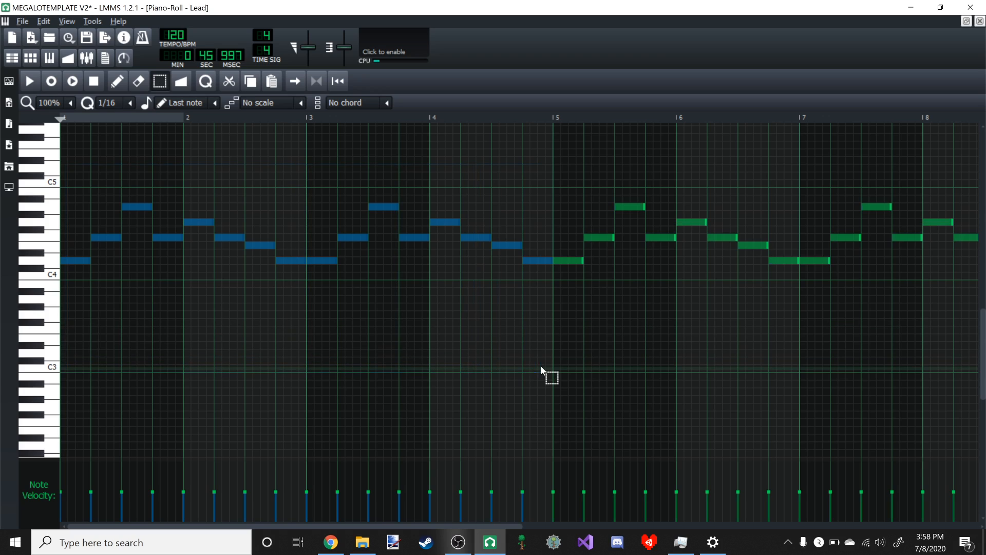
click(966, 20)
click(363, 110)
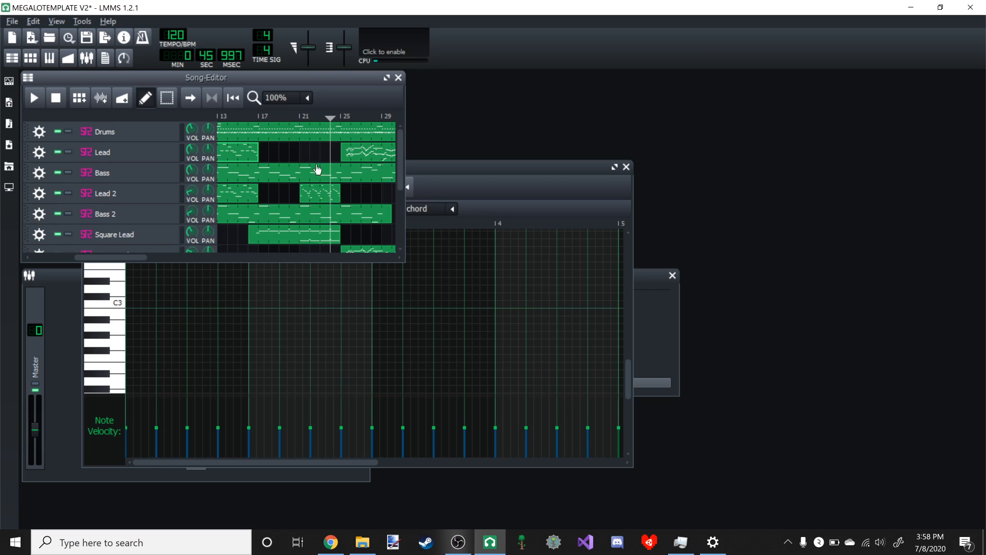
double_click(305, 150)
key(ctrl+v)
click(343, 99)
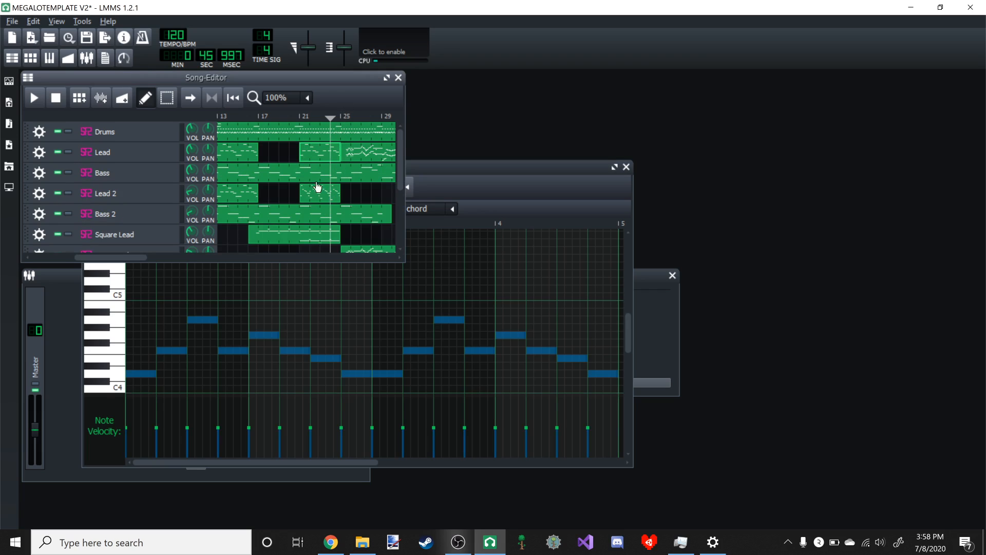
double_click(307, 191)
- Play the song from about bar 20 into the Brass Lead section, pause, and check the Brass Lead instrument settings
click(291, 116)
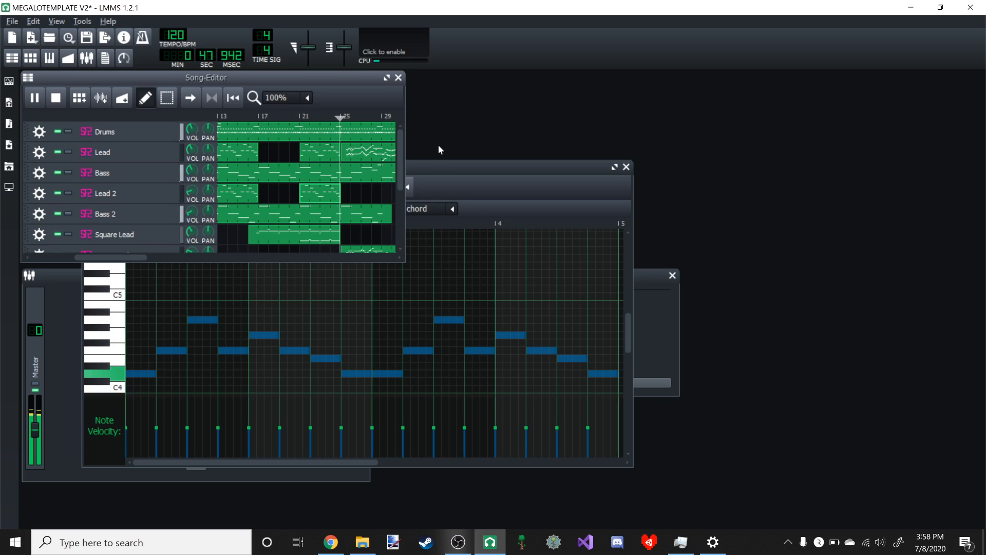
scroll(259, 190, down, 2)
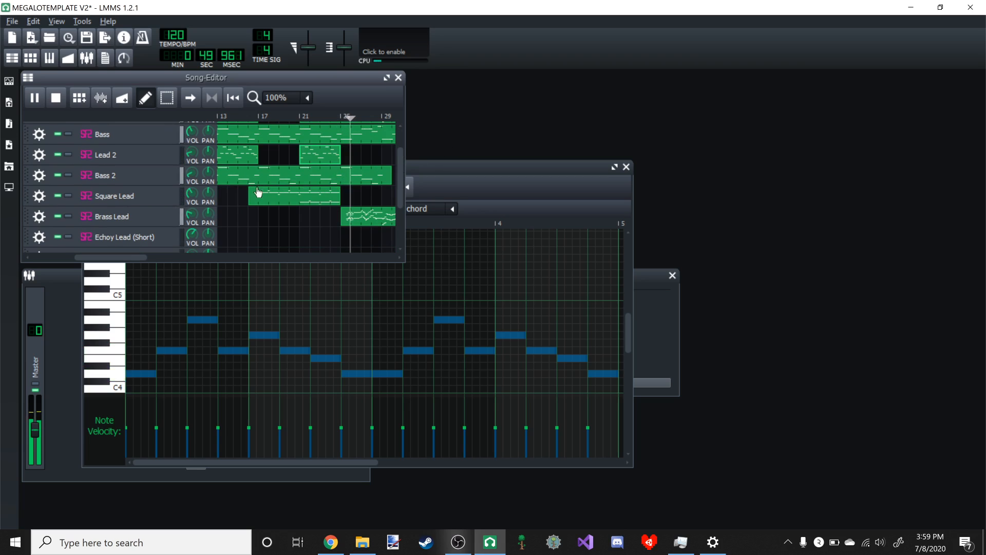
drag(137, 254, 167, 253)
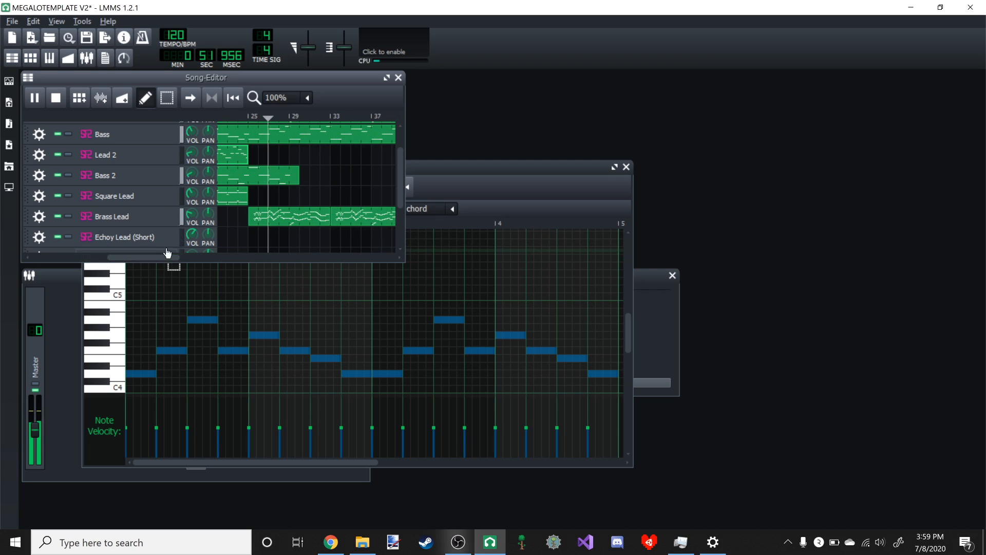
click(150, 219)
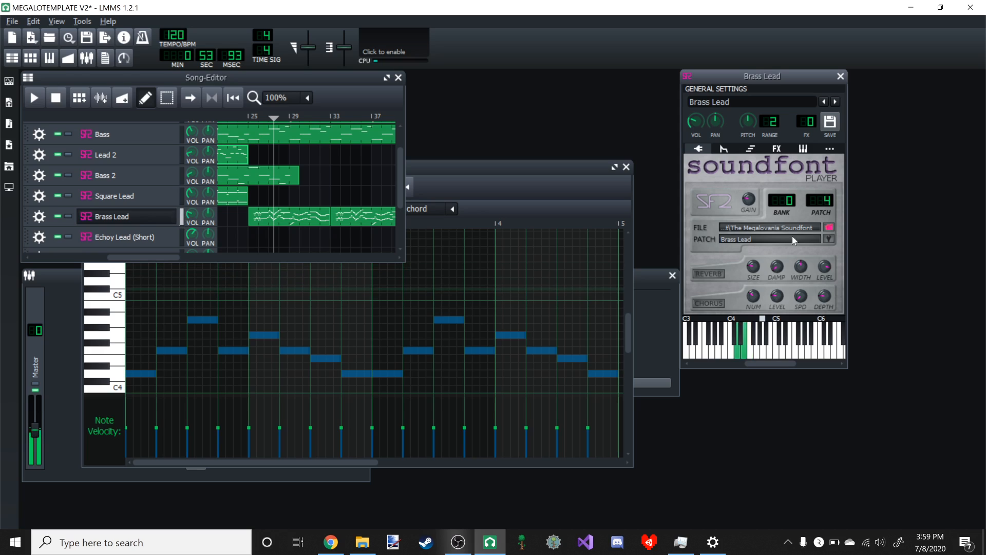
click(840, 76)
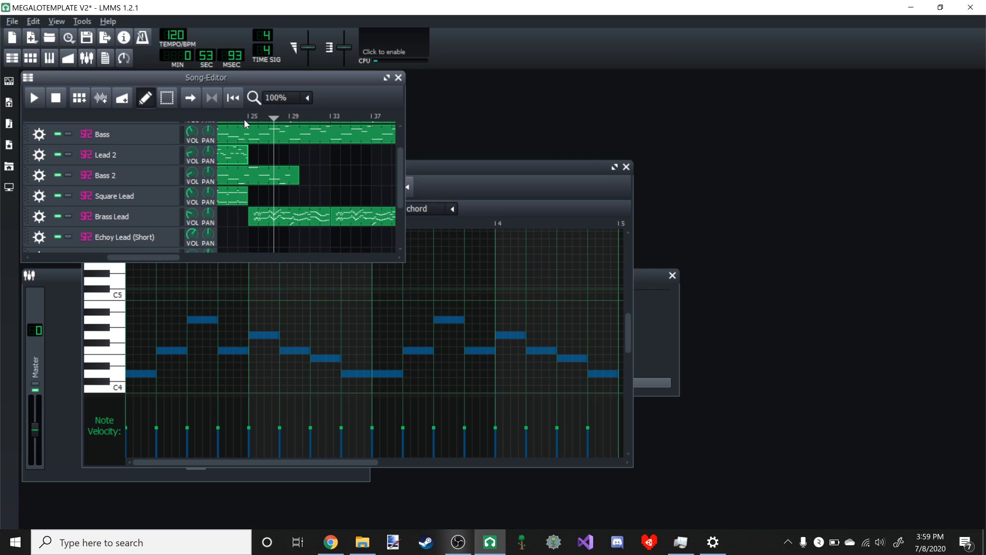
- Open the Brass Lead pattern at bar 25 in the enlarged piano roll and delete all its notes
double_click(313, 216)
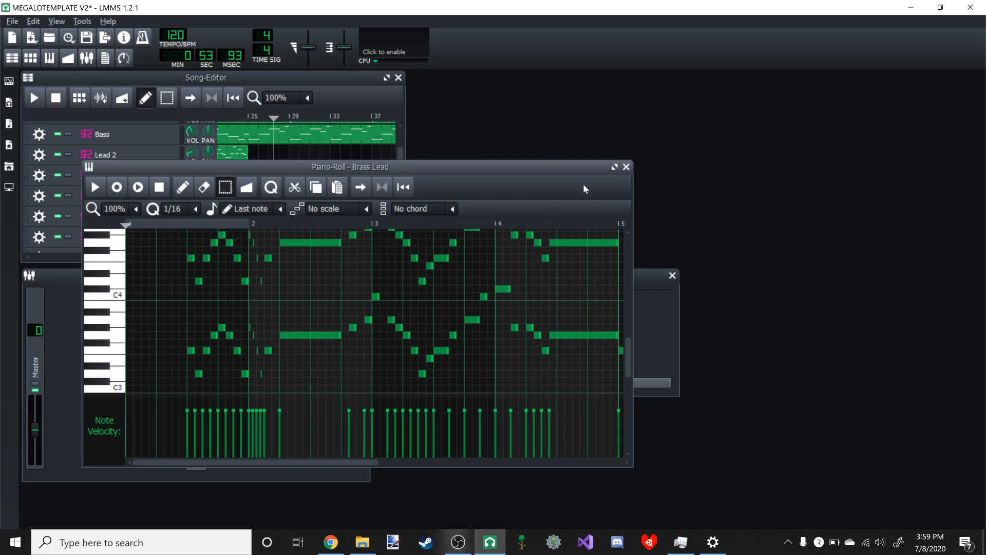
click(613, 165)
scroll(347, 141, down, 4)
scroll(98, 158, down, 1)
scroll(92, 149, up, 1)
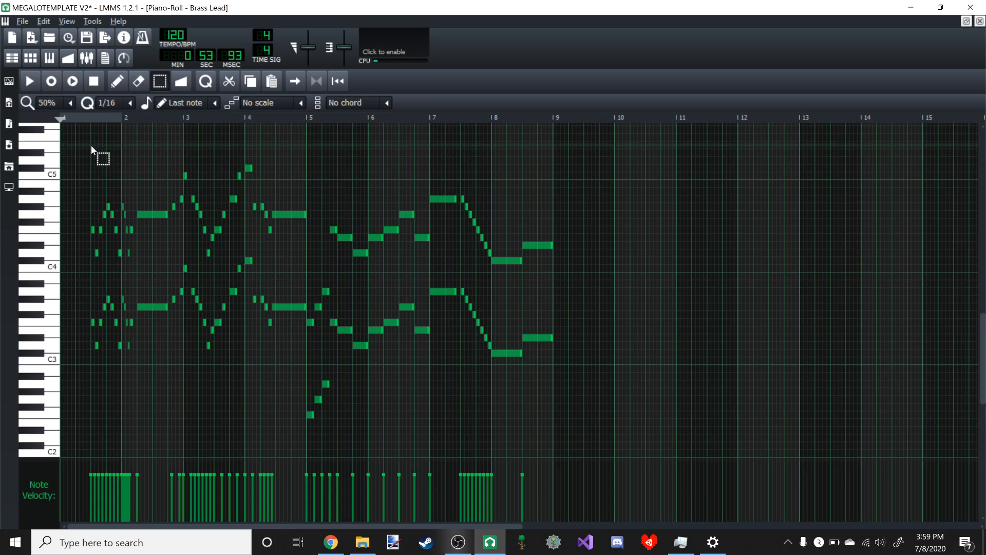
drag(91, 146, 729, 455)
key(Delete)
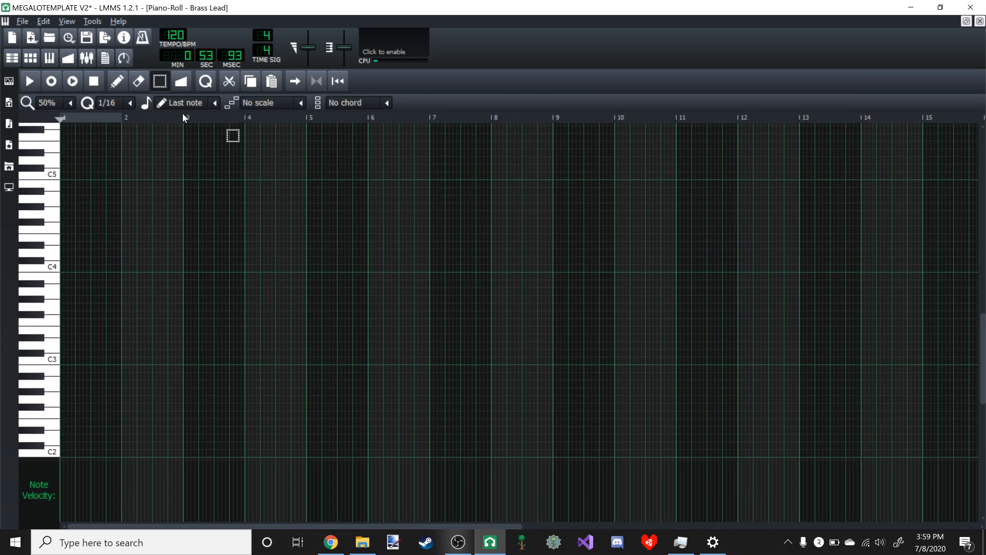
- Draw the first bar of the Brass Lead melody: quarter notes D4, C4 and F4, followed by two eighth notes on E4
scroll(170, 233, up, 1)
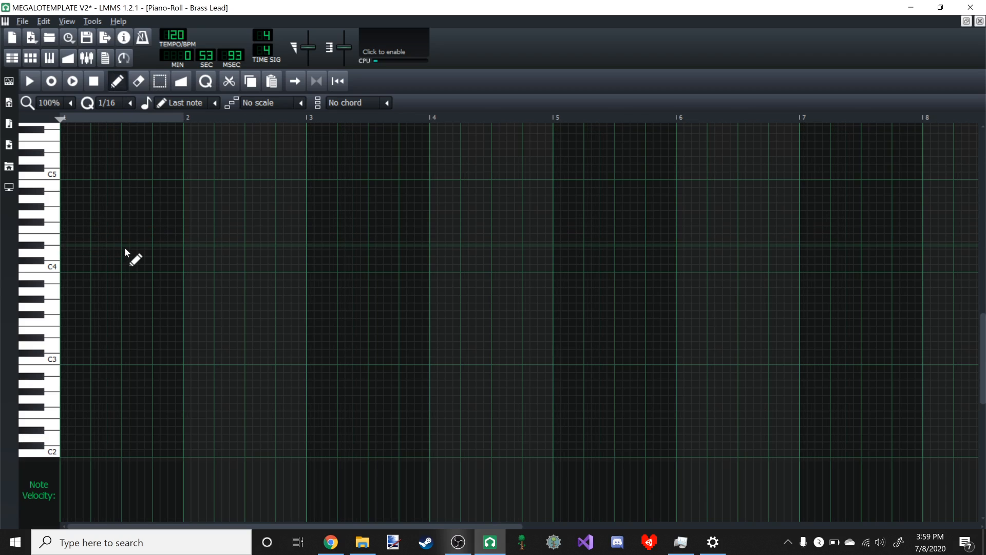
click(94, 268)
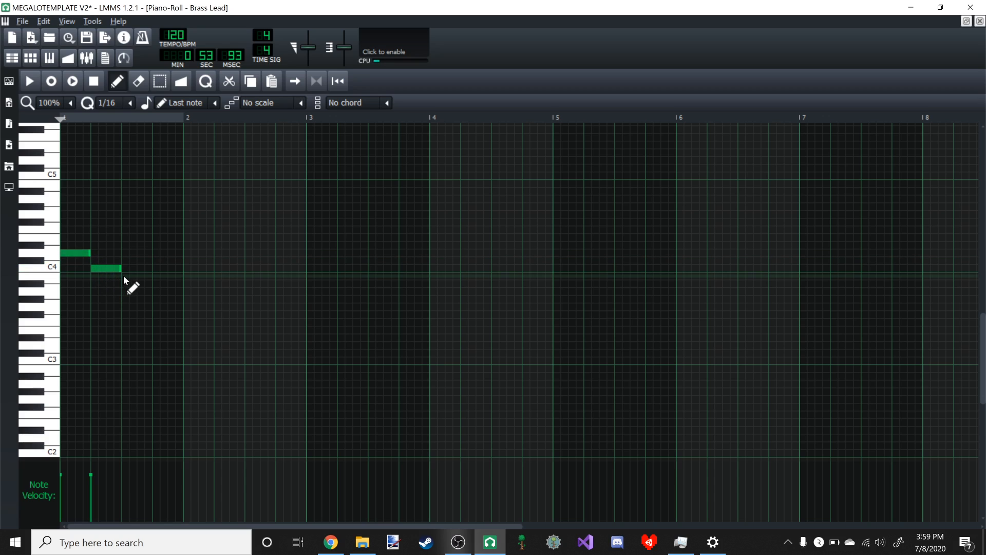
click(124, 276)
mouse_move(126, 275)
mouse_down()
mouse_move(123, 229)
mouse_move(162, 239)
mouse_up()
click(156, 238)
click(171, 238)
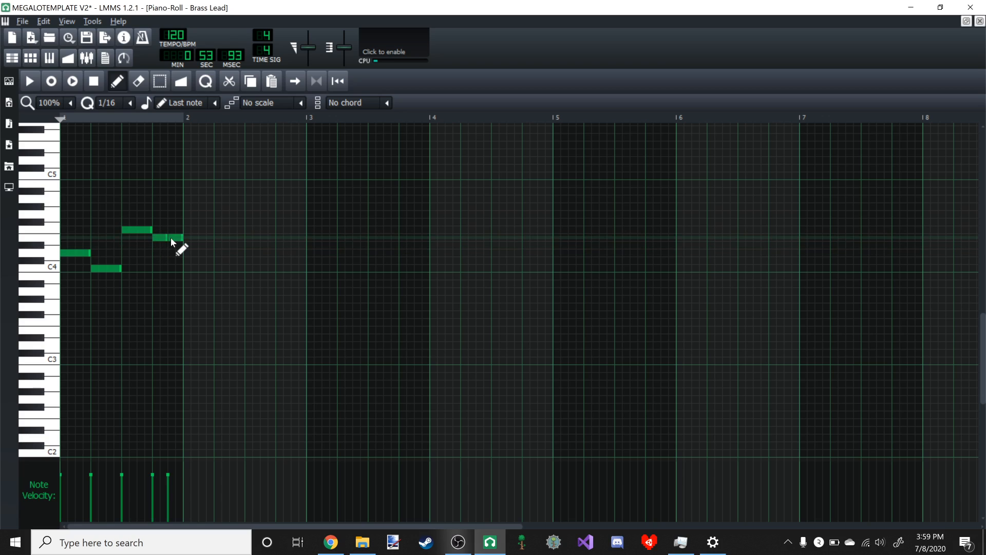
- Fill bar 2 with four eighth notes on C4 and four on A3, and briefly play the pattern
click(187, 268)
click(203, 268)
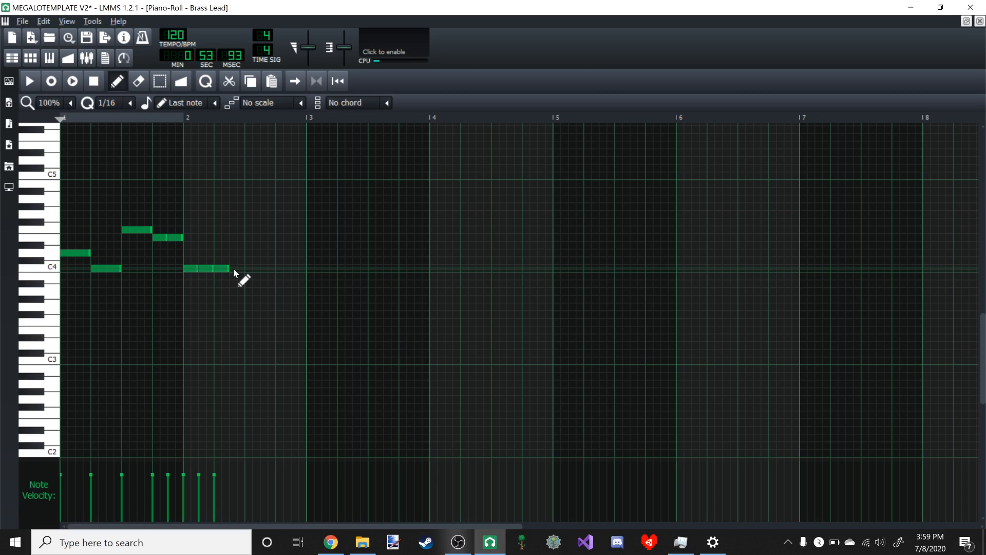
click(234, 268)
click(253, 291)
click(264, 291)
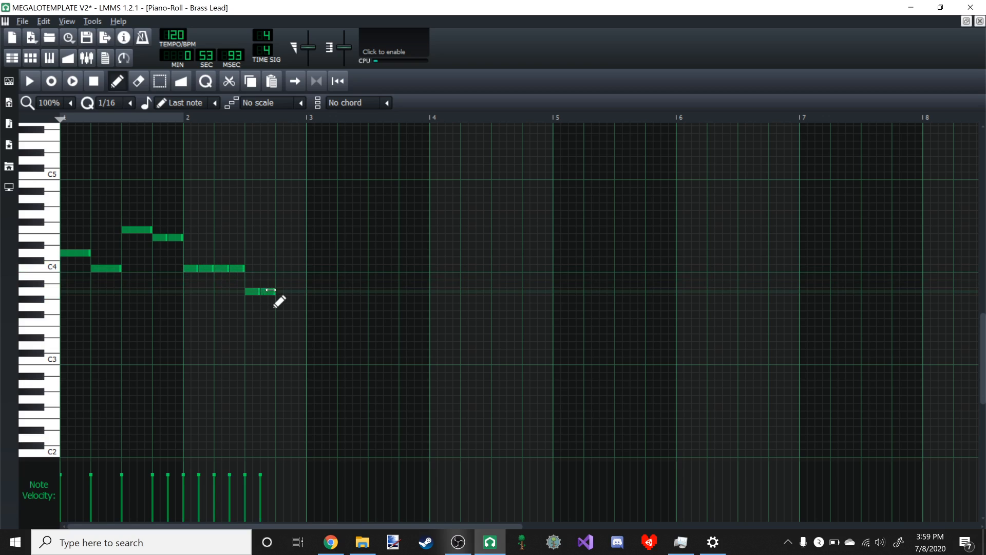
click(295, 291)
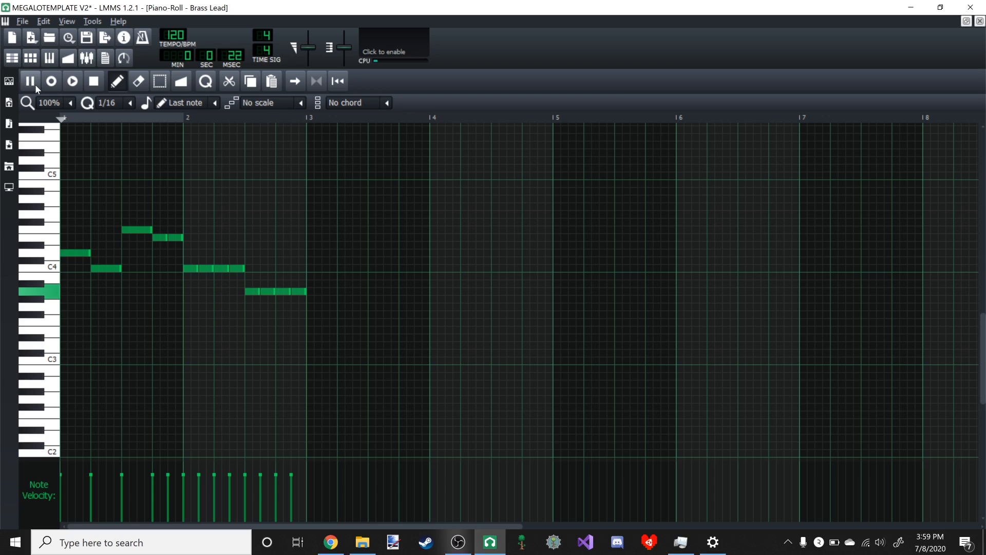
click(36, 88)
- Copy the two-bar Brass Lead phrase and place the duplicate at bar 3
click(158, 82)
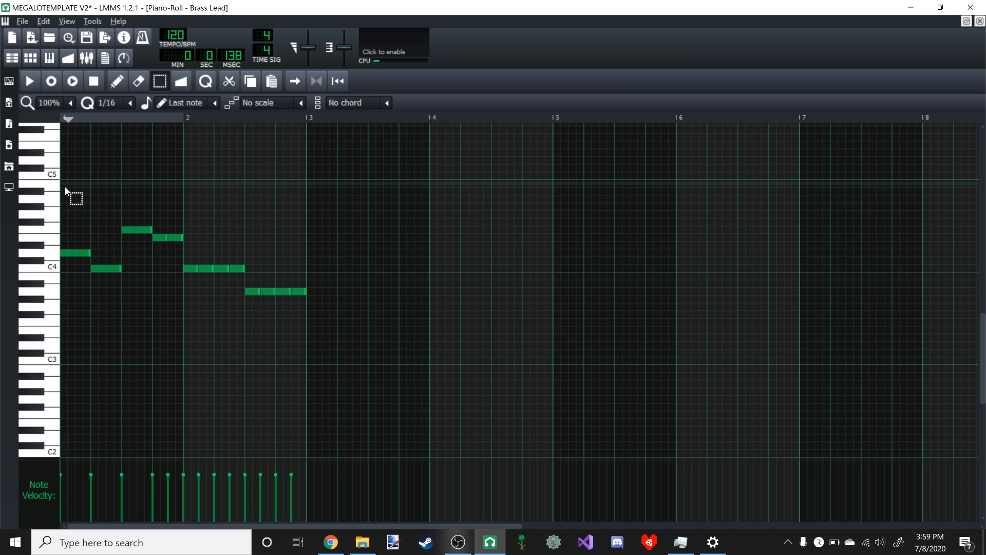
drag(61, 172, 468, 406)
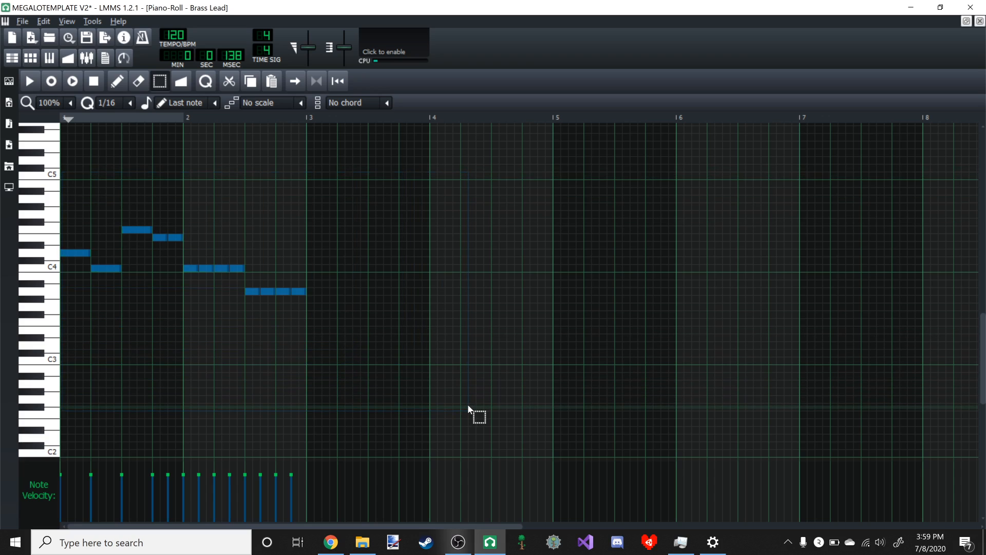
key(ctrl+c)
key(ctrl+v)
click(121, 83)
drag(88, 254, 330, 255)
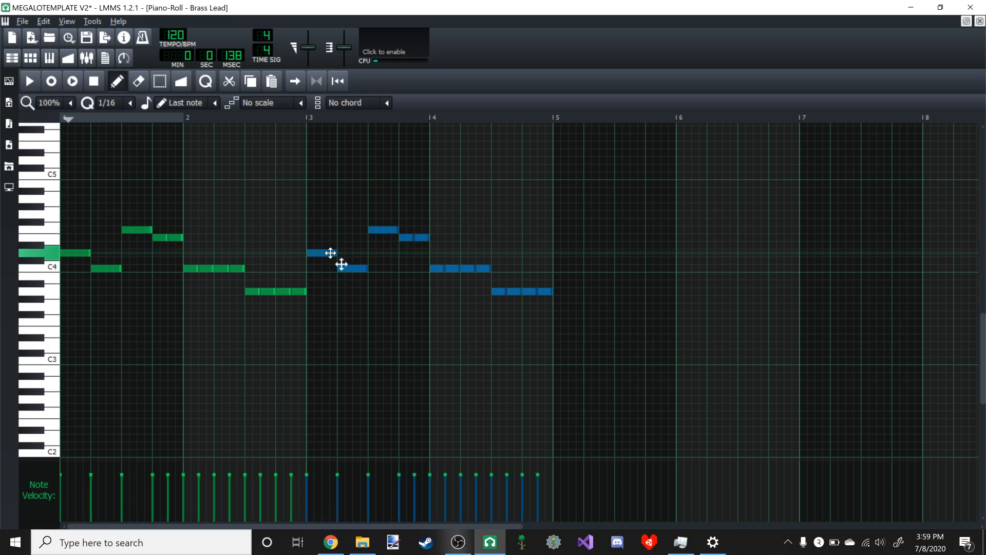
- Place two more copies of the two-bar phrase at bars 5 and 7 of the Brass Lead pattern
key(ctrl+v)
drag(83, 251, 567, 255)
click(967, 22)
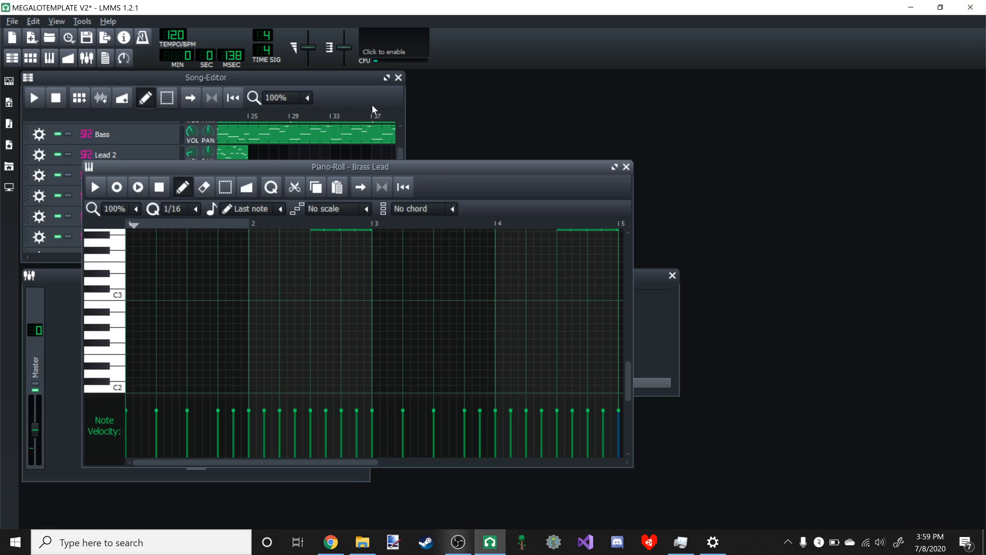
click(611, 164)
click(608, 165)
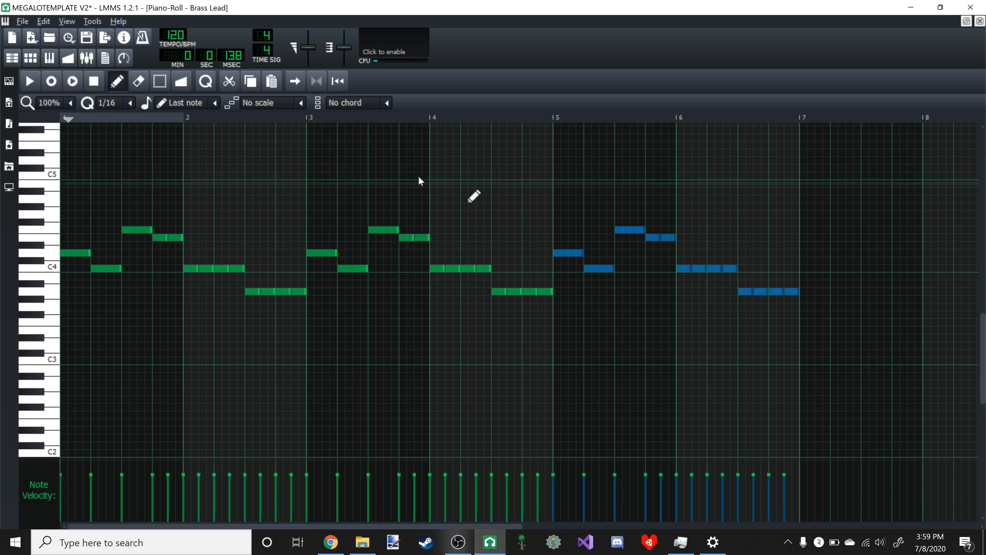
drag(81, 253, 814, 254)
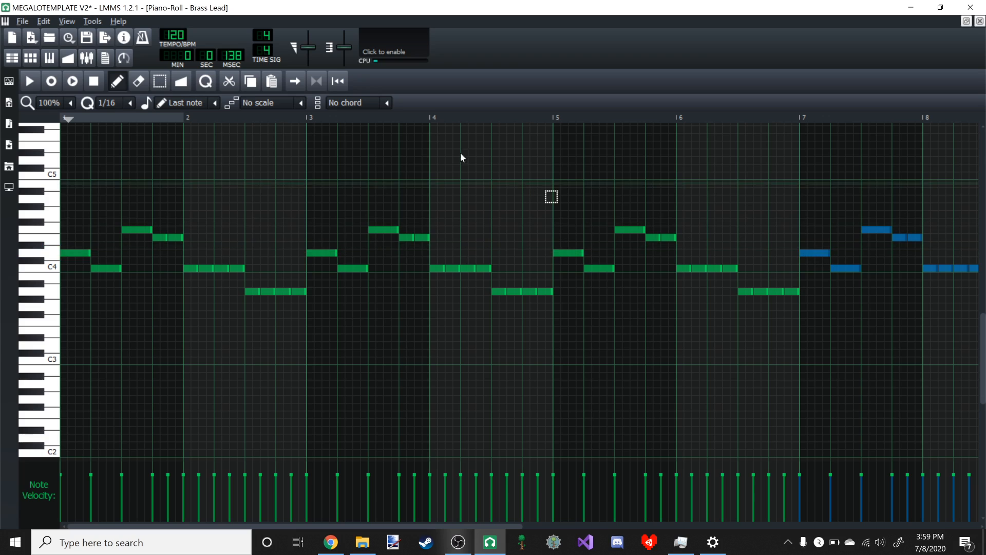
- Copy the notes of bars 5 to 8 and place the duplicate one octave lower, starting at bar 6
click(174, 81)
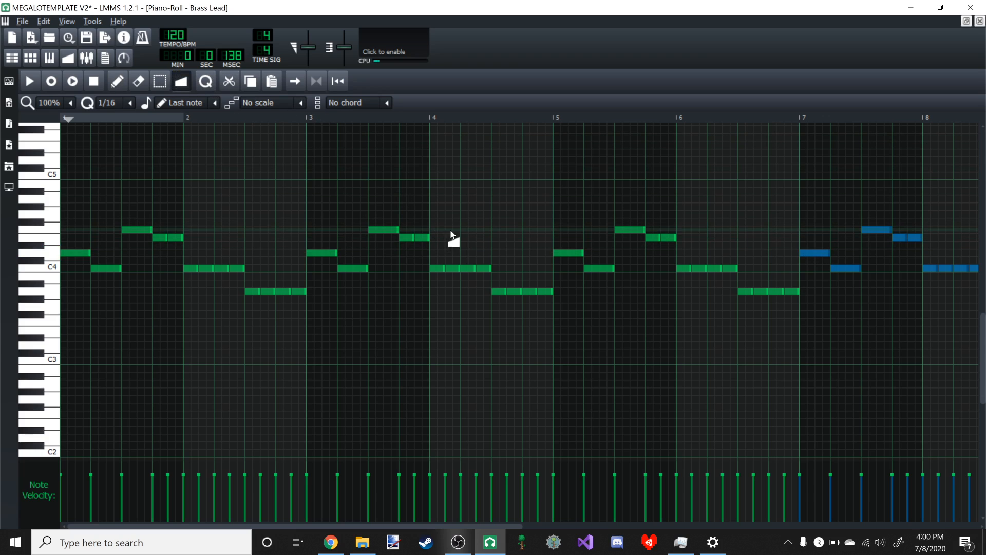
click(159, 81)
scroll(241, 215, down, 1)
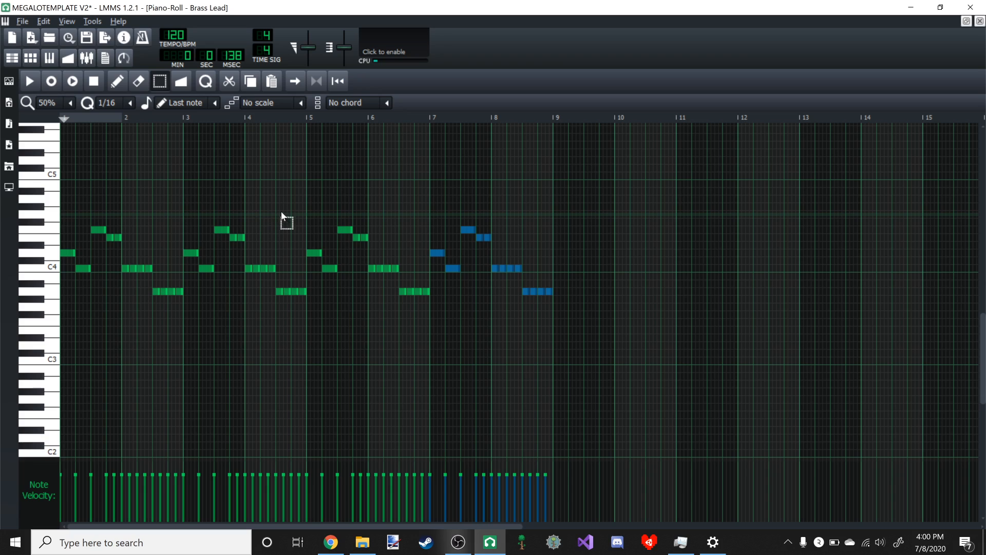
drag(309, 197, 692, 374)
key(ctrl+c)
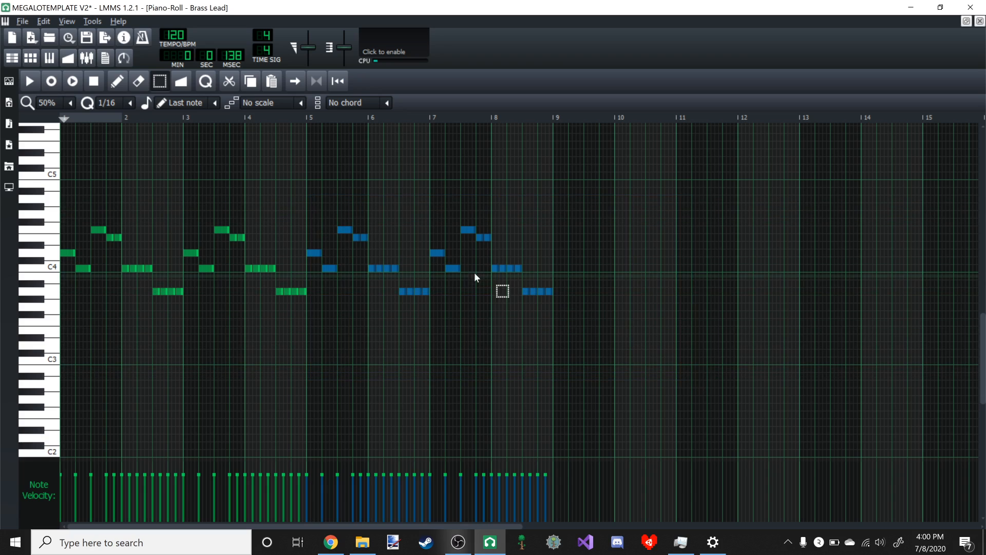
key(ctrl+v)
click(118, 86)
mouse_move(79, 265)
mouse_down()
mouse_move(130, 293)
mouse_move(467, 348)
mouse_move(378, 348)
mouse_up()
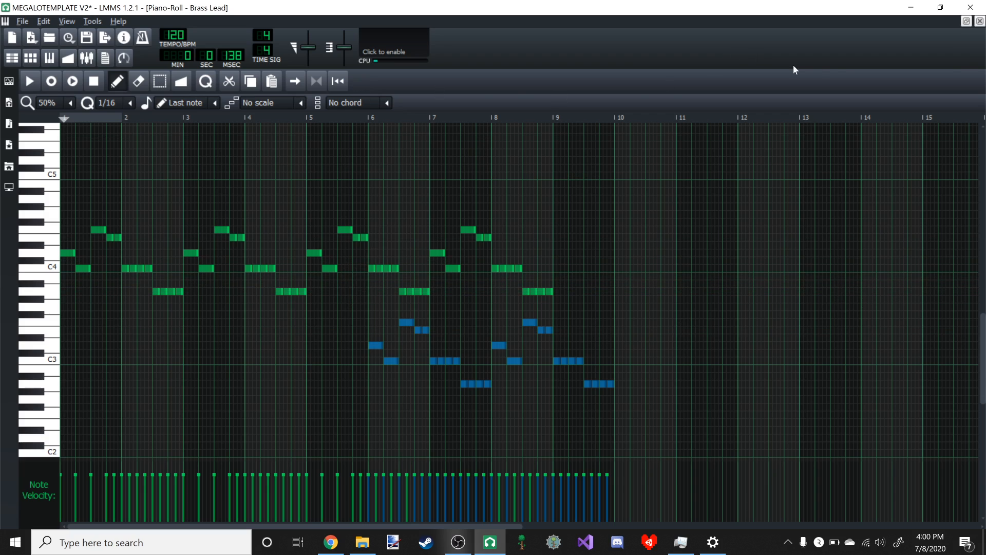
- Play the song from about bar 29 and pause around bar 31 to check the Brass Lead's lower-octave entry
click(966, 21)
click(289, 120)
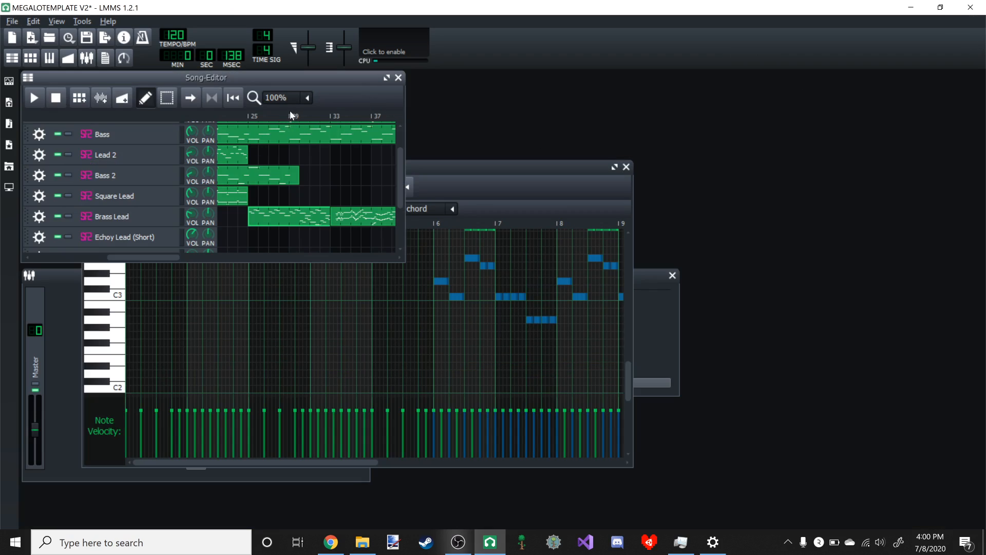
click(289, 116)
click(38, 101)
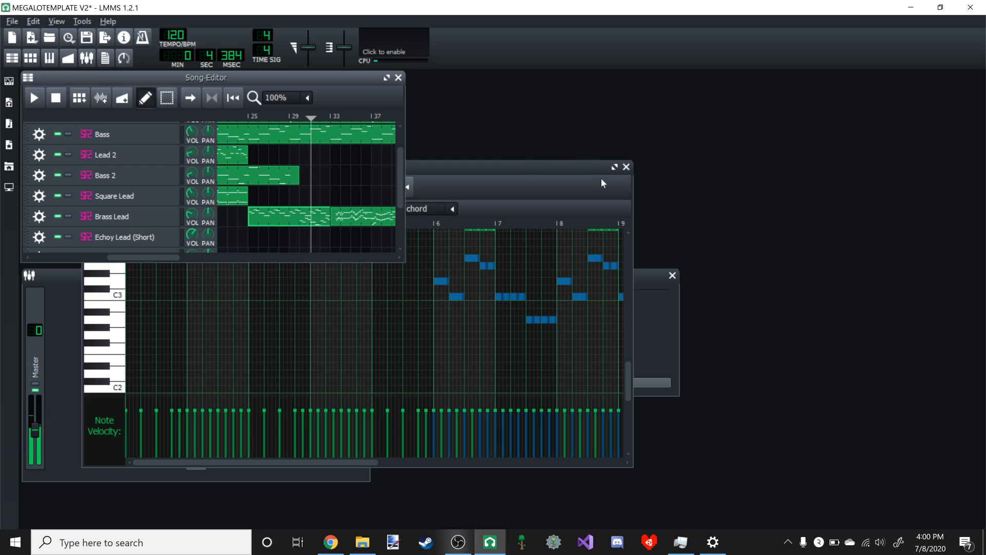
- Move the selected lower-octave Brass Lead notes one bar earlier to start at bar 5
click(614, 167)
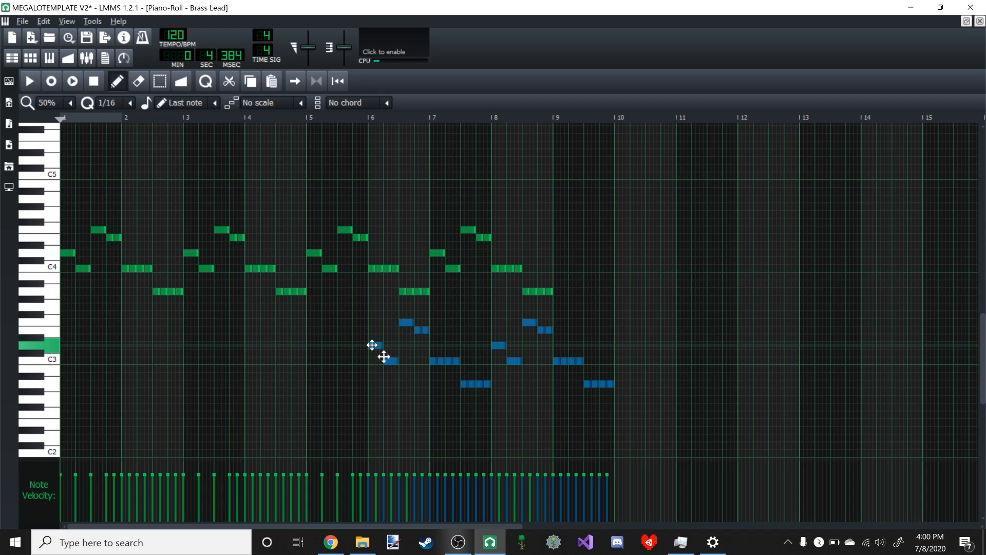
drag(328, 357, 312, 346)
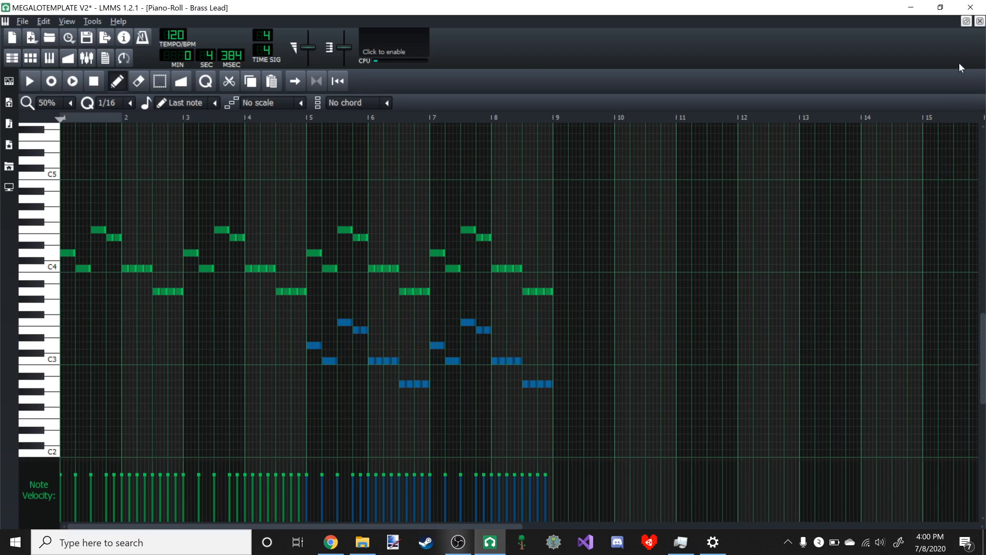
click(965, 21)
click(389, 102)
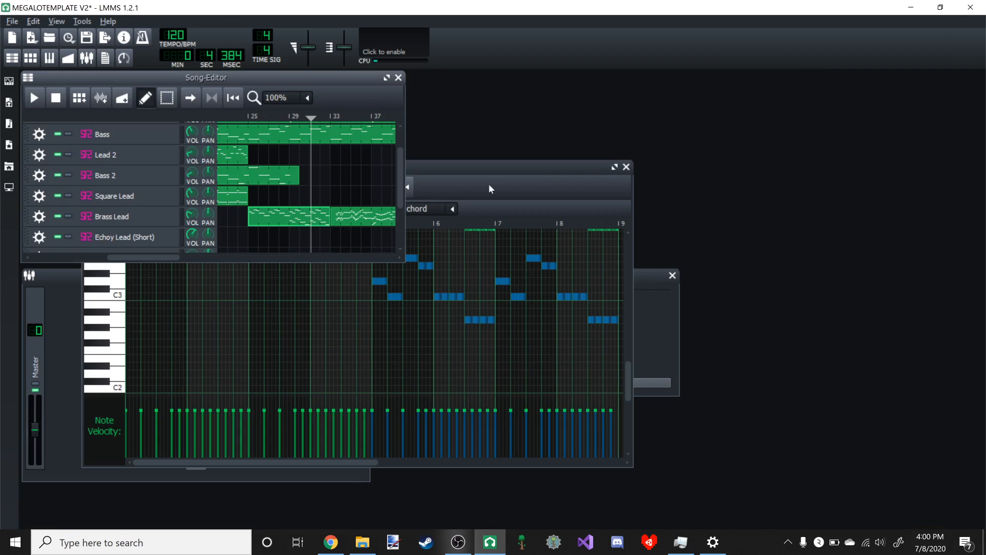
- Copy all notes of the Brass Lead pattern into a new Lead pattern at bar 25
click(615, 167)
key(shift+s)
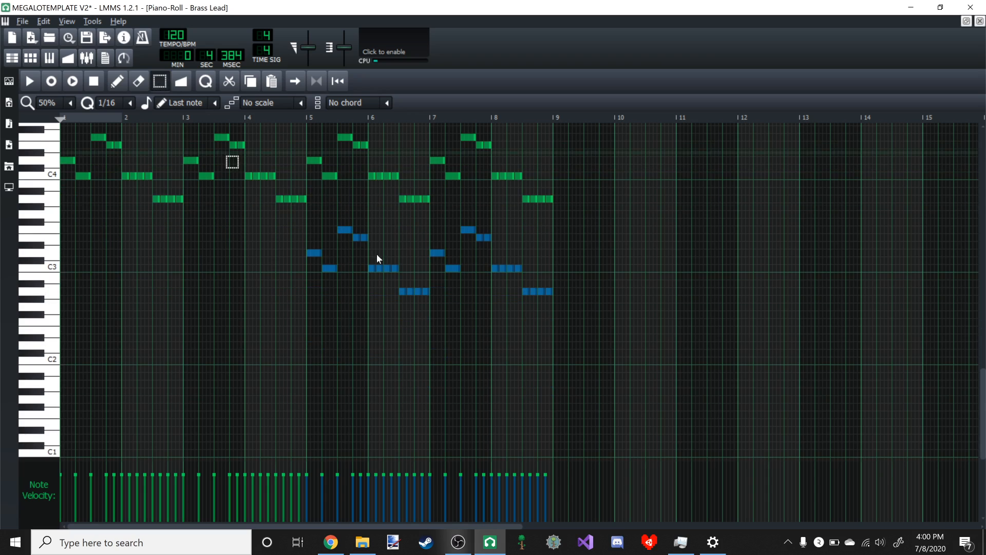
key(ctrl+a)
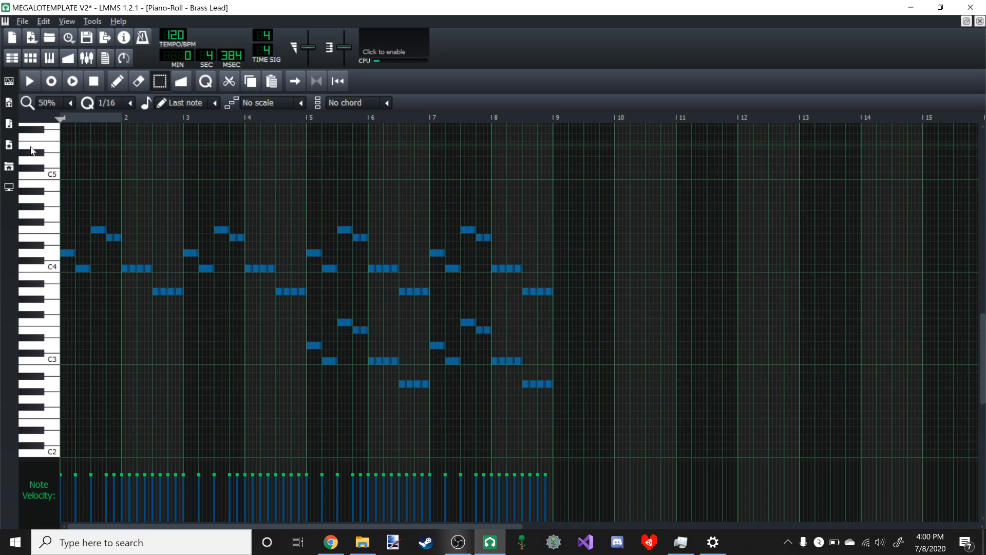
click(965, 21)
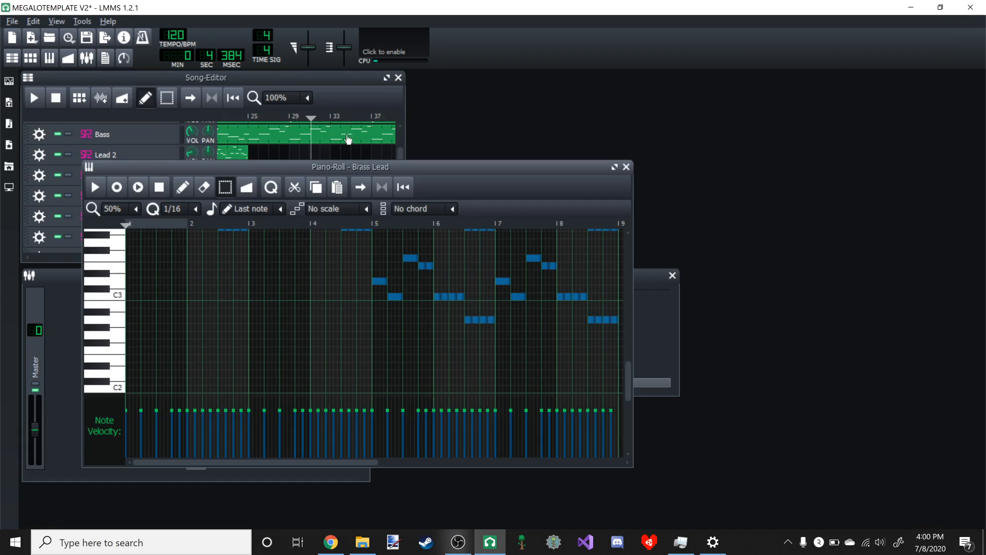
click(343, 135)
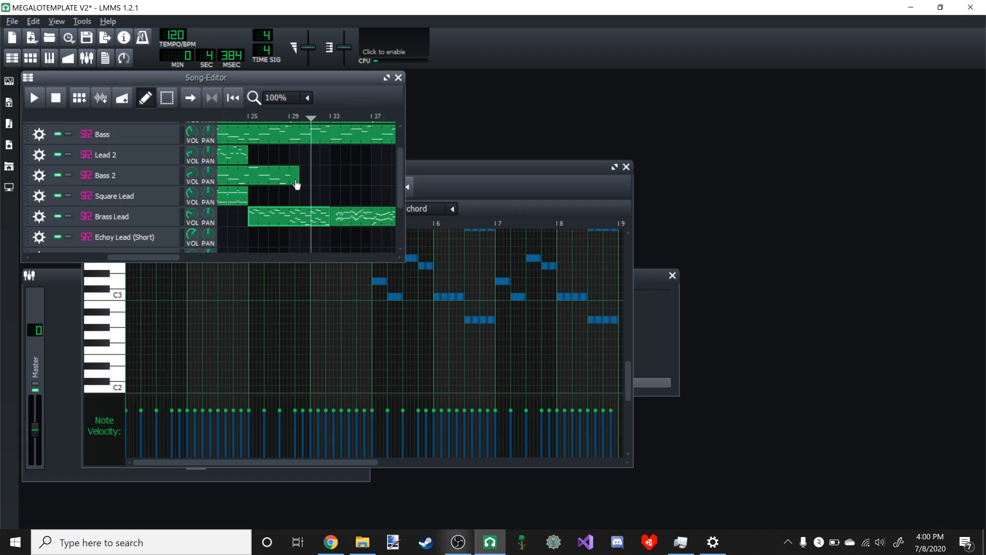
double_click(251, 154)
key(ctrl+v)
click(366, 96)
- Play the song from just before bar 25 to hear the new Lead pattern together with the Brass Lead
click(243, 115)
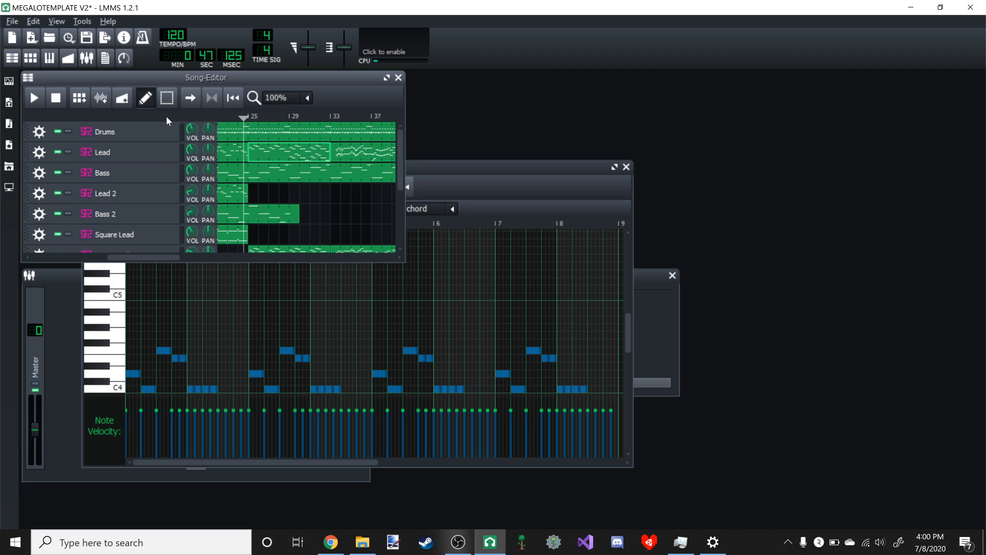
click(36, 97)
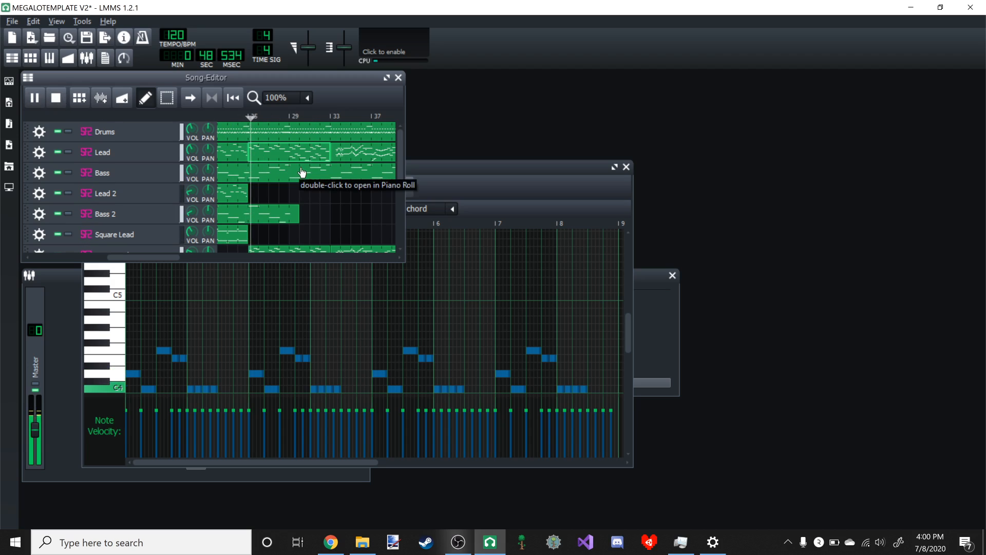
scroll(301, 172, down, 2)
scroll(301, 172, up, 2)
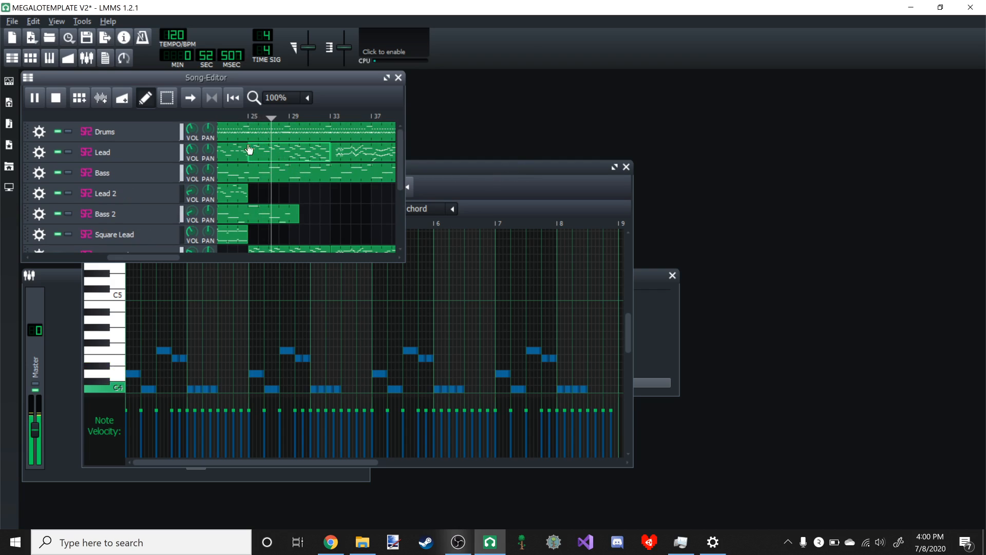
- Lower the velocity of all notes in the new Lead pattern at bar 25
click(460, 177)
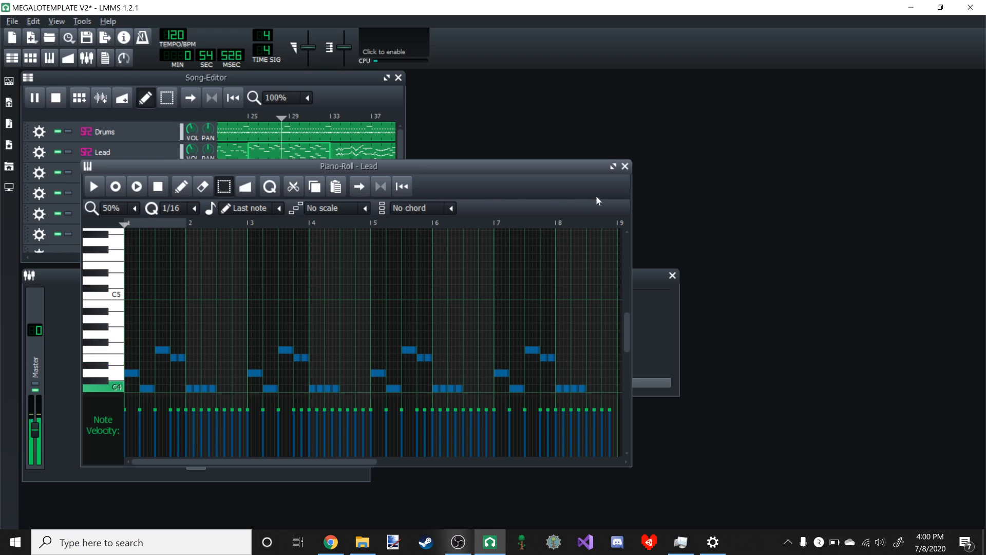
click(613, 167)
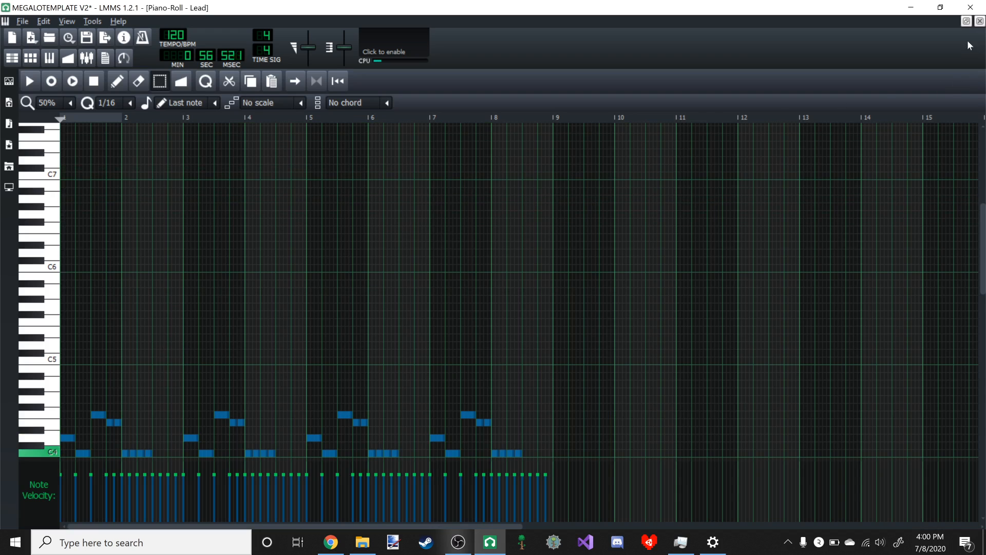
click(965, 21)
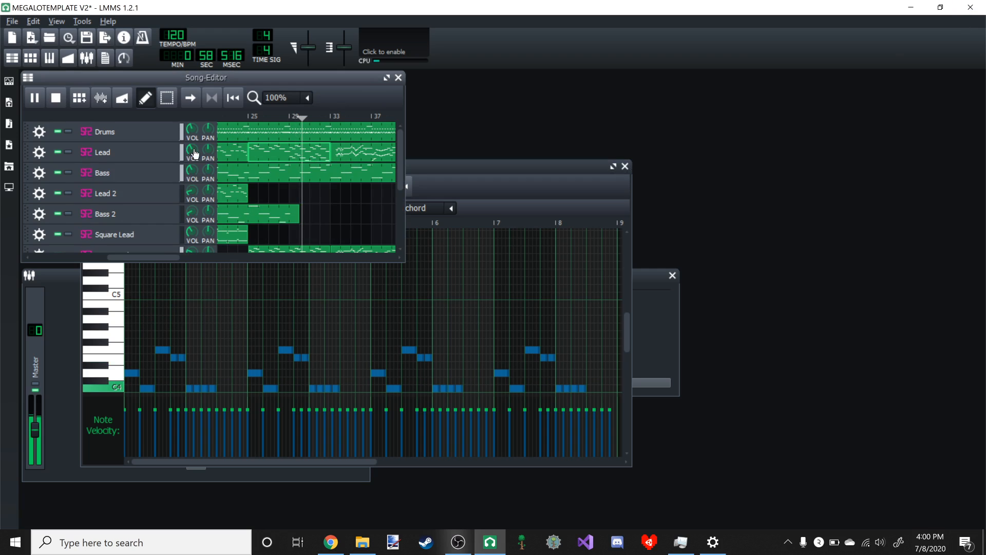
click(613, 166)
scroll(306, 240, down, 3)
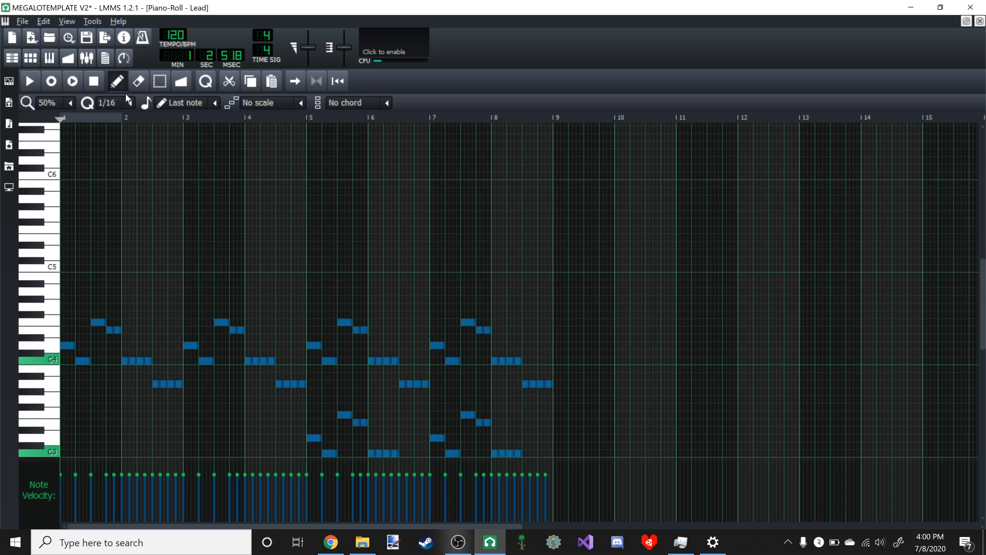
drag(335, 473, 341, 503)
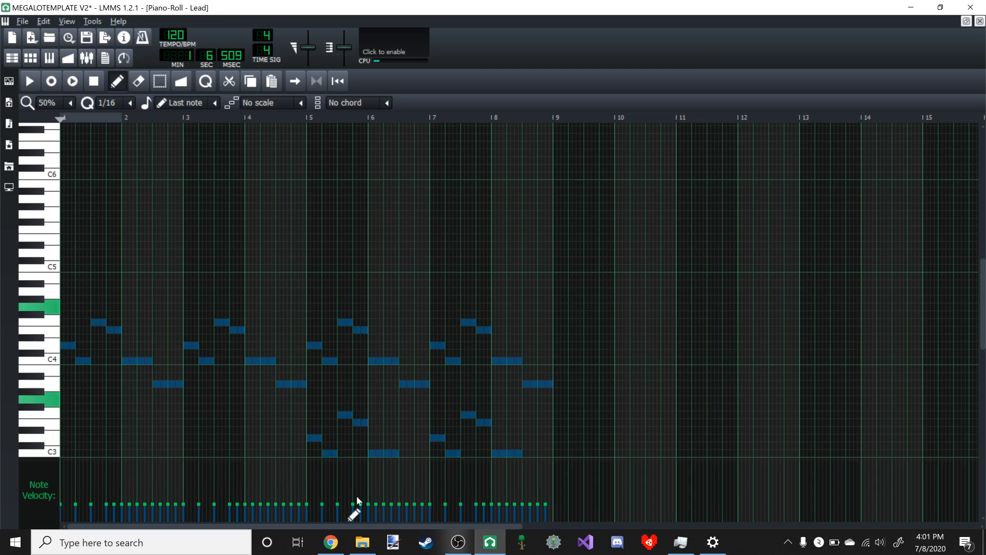
click(966, 22)
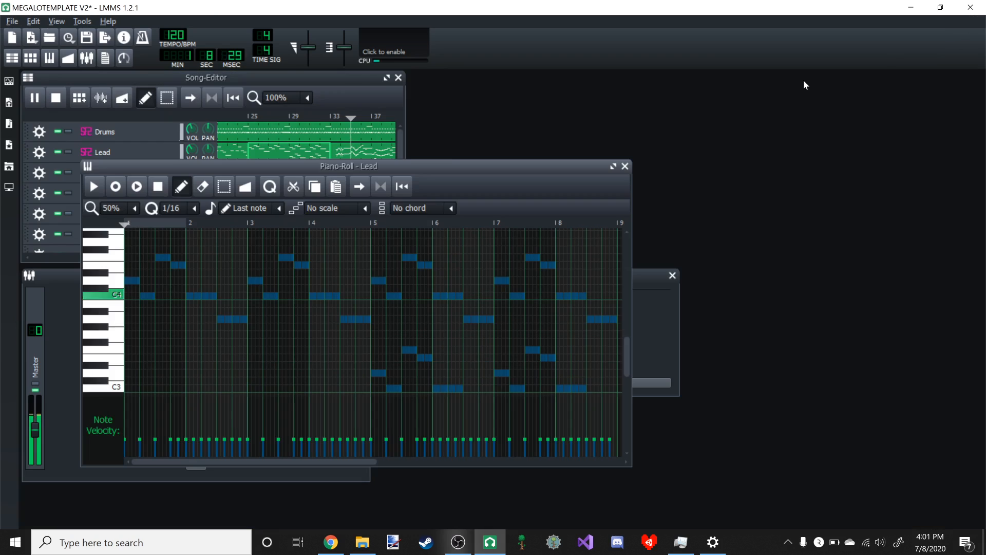
- Raise the velocity of all notes in the bar 25 Lead pattern slightly and replay the song from just before bar 25
click(325, 103)
click(246, 120)
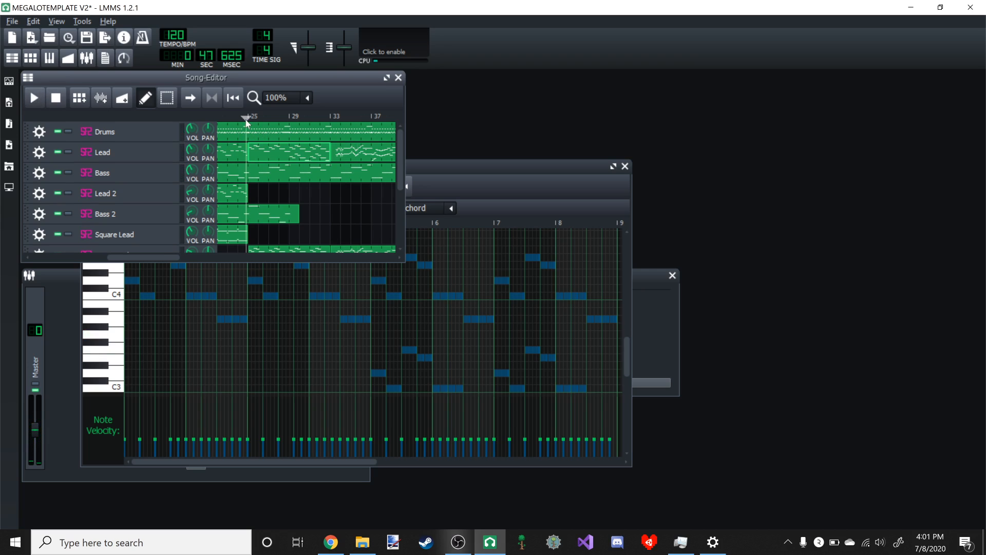
click(542, 187)
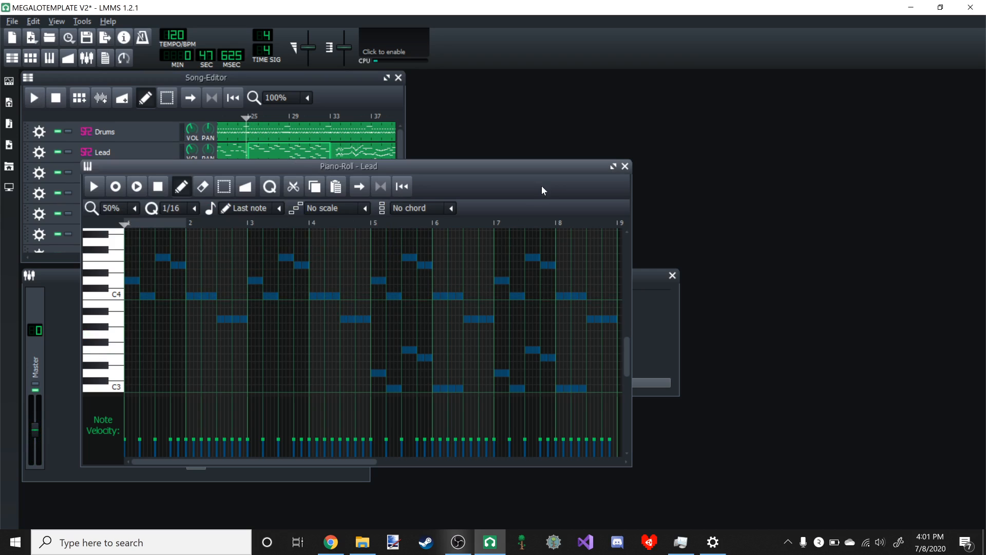
drag(279, 441, 276, 434)
click(245, 119)
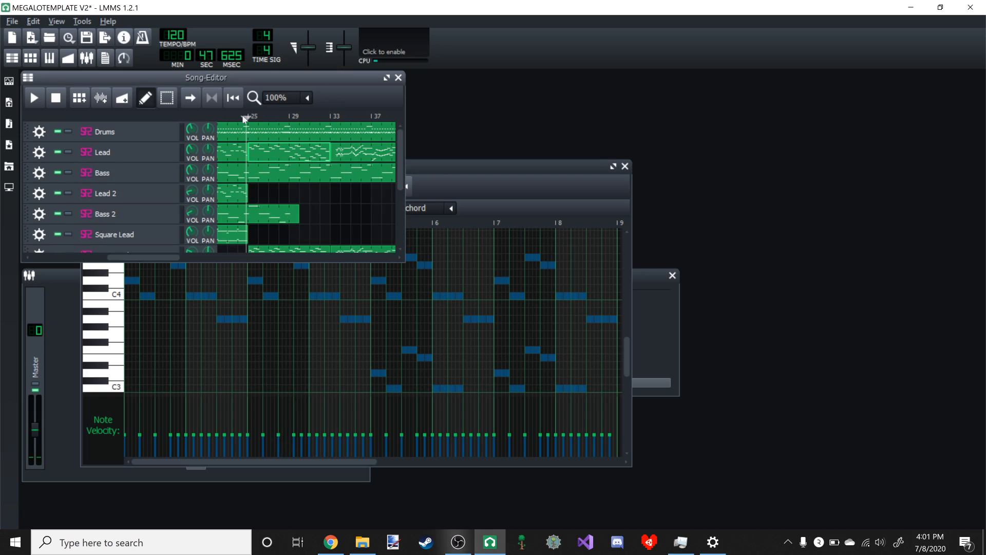
click(31, 95)
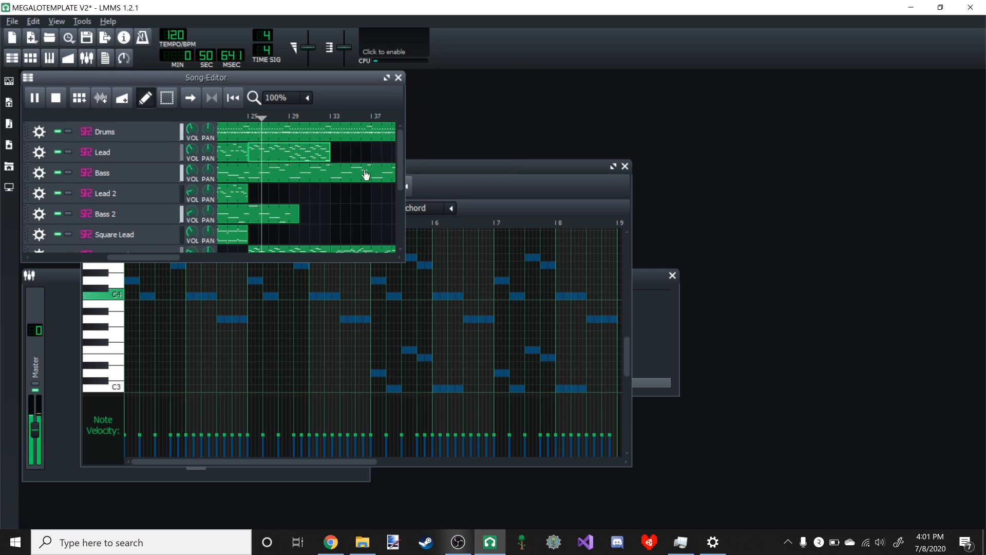
- Replace the old Brass Lead pattern at bar 33 with a copy of the Brass Lead pattern from bar 25
scroll(362, 184, down, 2)
middle_click(354, 222)
right_click(307, 214)
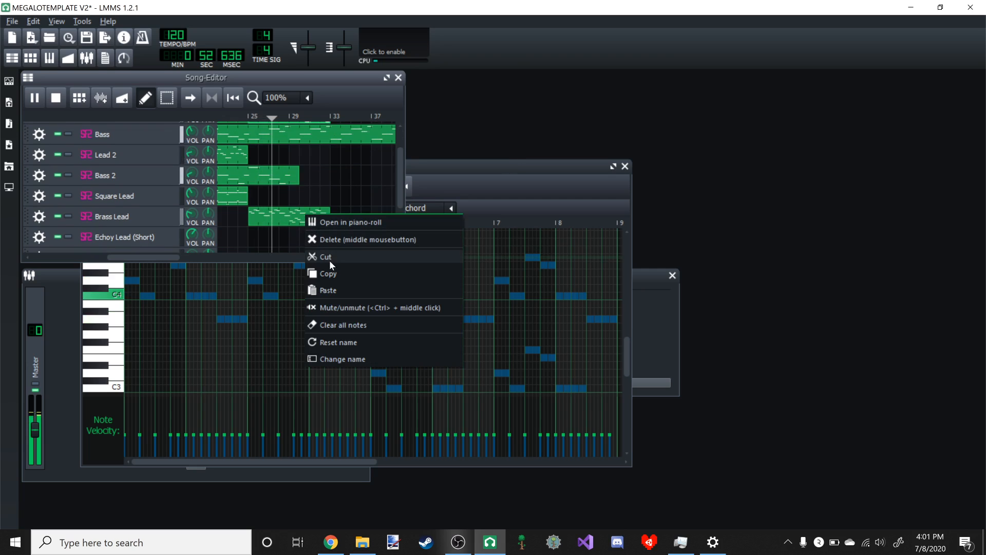
click(334, 272)
right_click(328, 219)
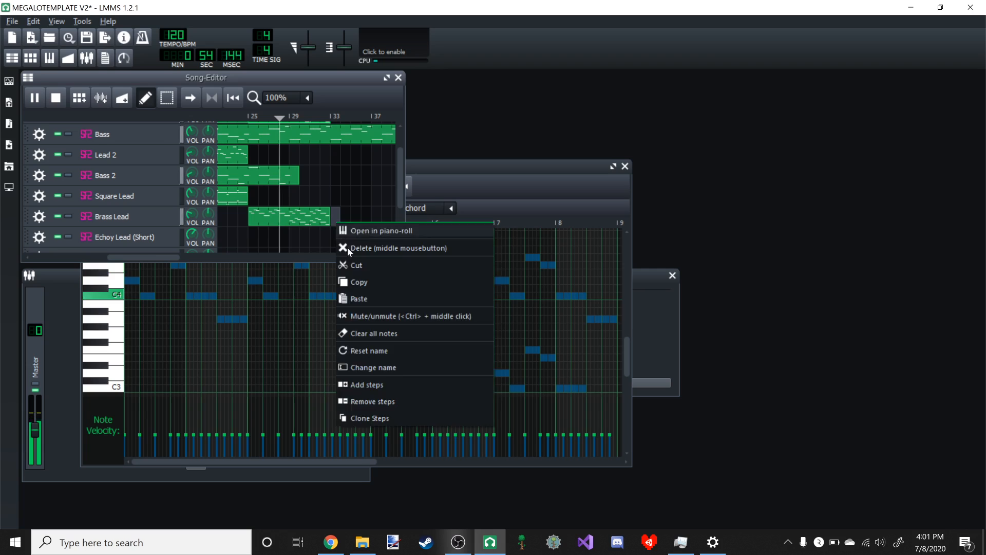
click(368, 298)
- Copy the Lead pattern from bar 25 and paste it at bar 33 on the Lead track
scroll(329, 205, up, 2)
right_click(310, 153)
click(341, 205)
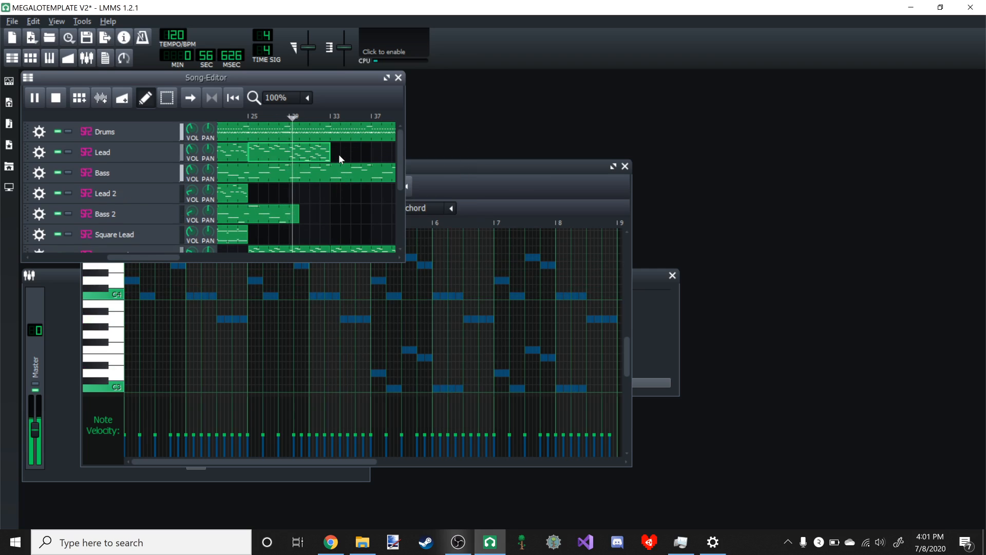
right_click(338, 154)
click(372, 228)
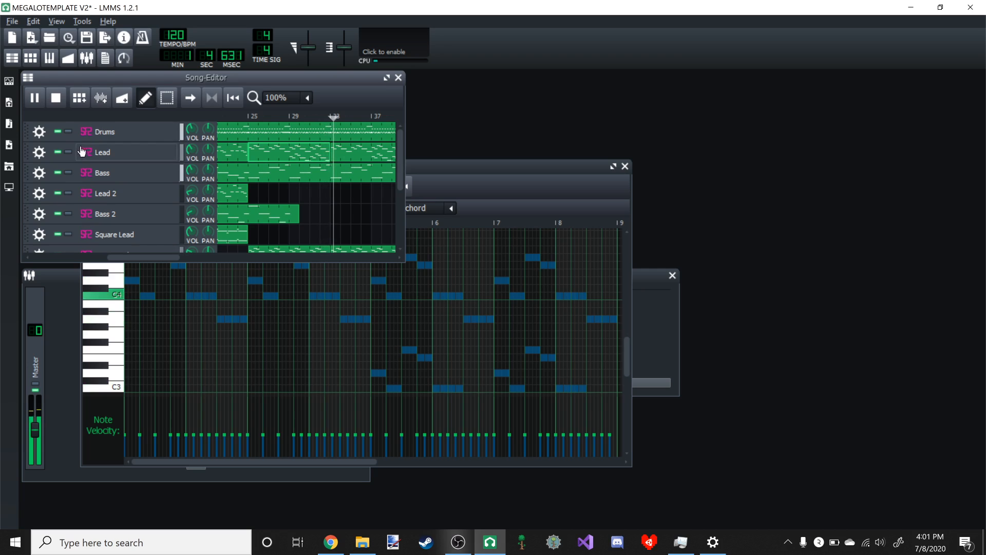
- Play the section starting at bar 41 and examine its Bass pattern in the piano roll, closing it when done
click(34, 98)
drag(134, 258, 197, 238)
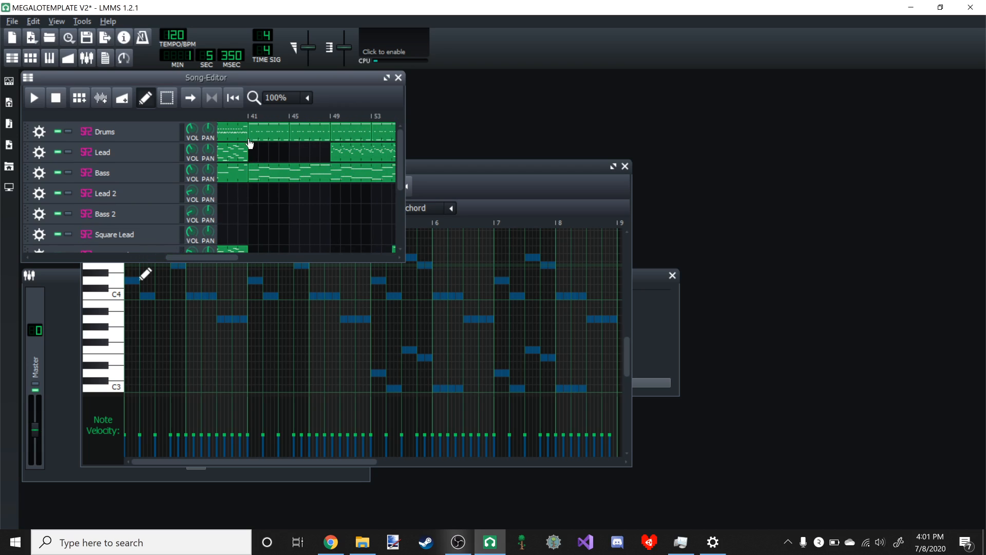
click(42, 100)
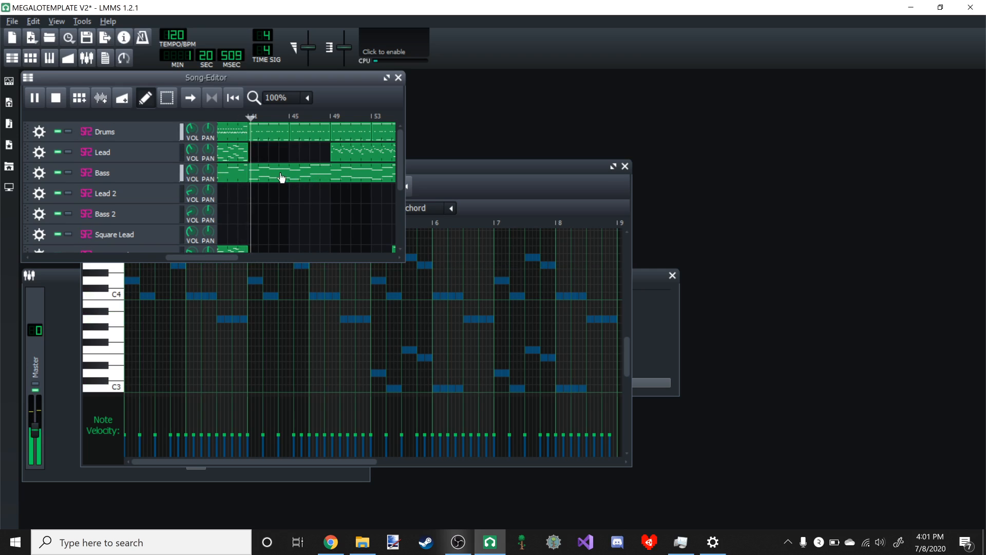
double_click(260, 172)
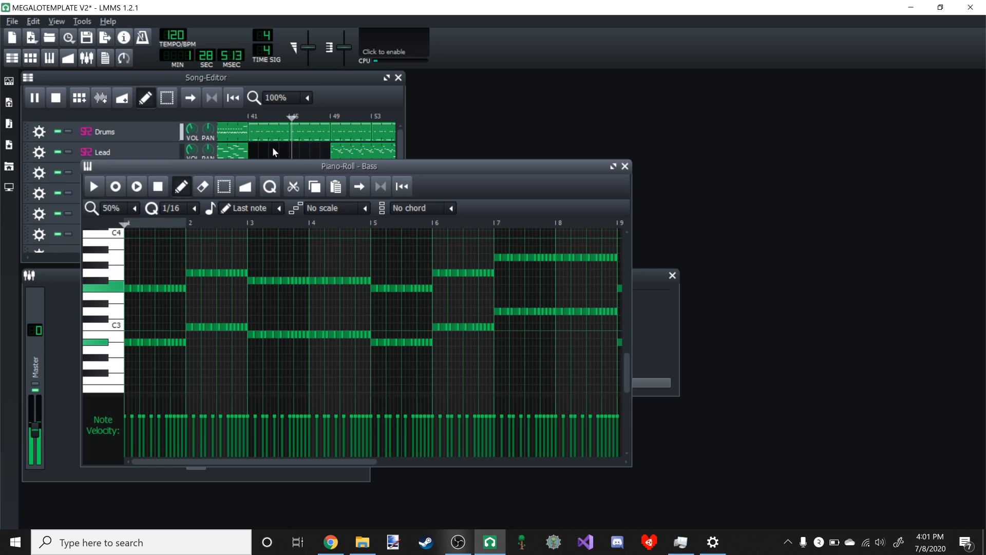
click(340, 91)
click(40, 100)
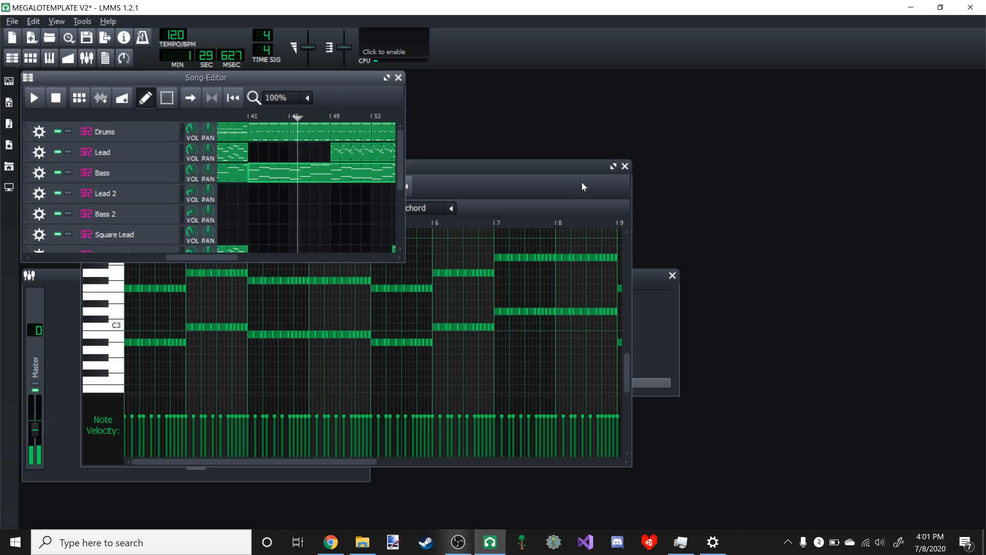
click(626, 165)
- Play the song from just before bar 41 to hear the Echoy Lead (Short) part, restarting it once
scroll(262, 176, down, 5)
click(245, 118)
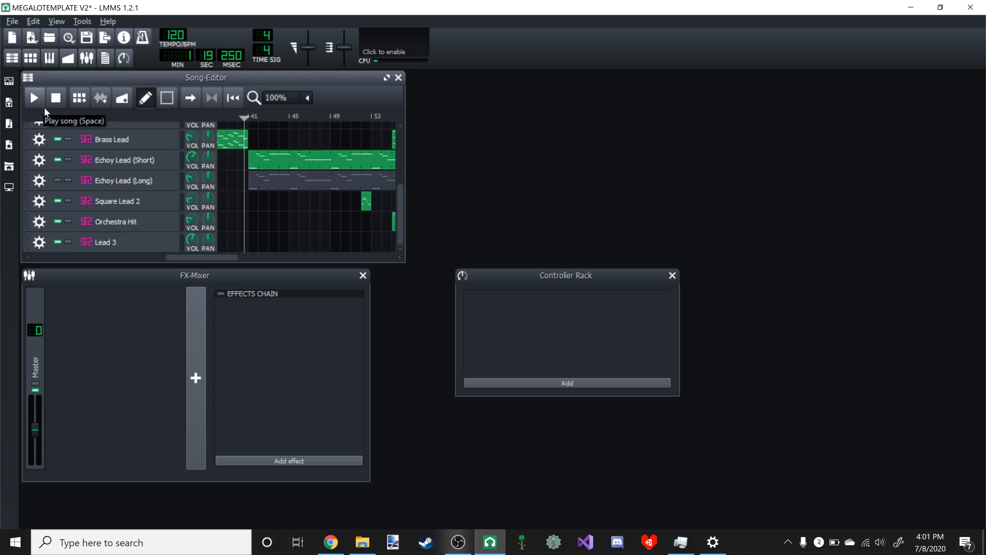
click(35, 99)
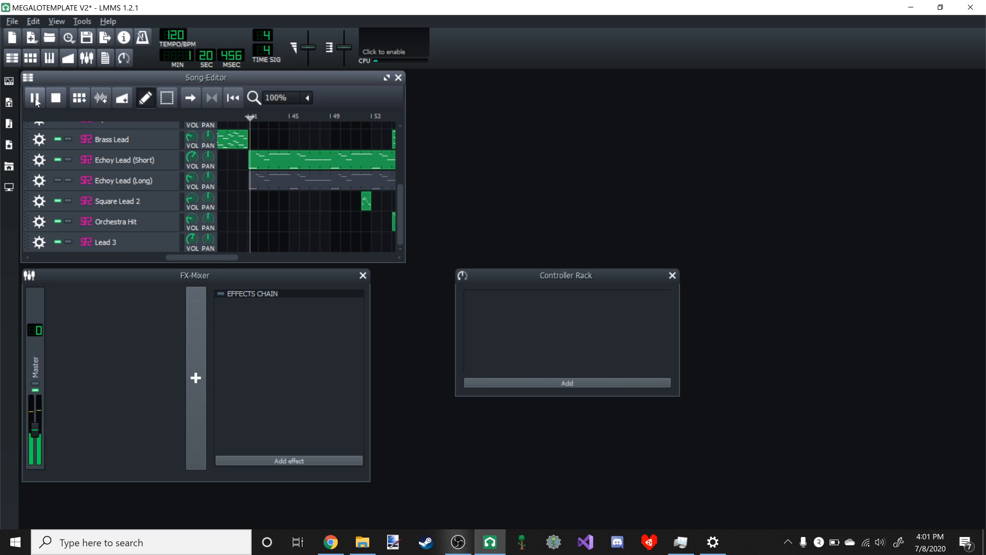
click(57, 181)
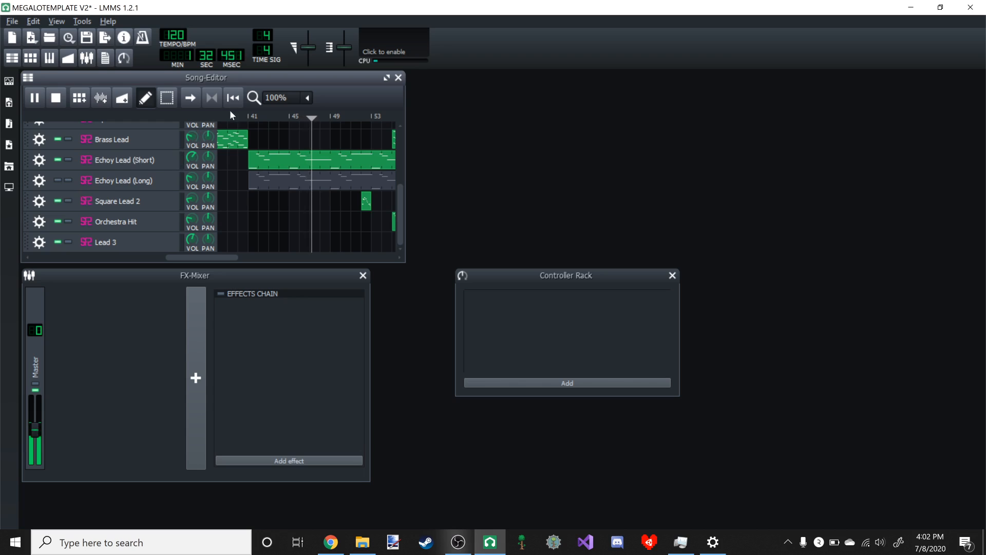
click(242, 116)
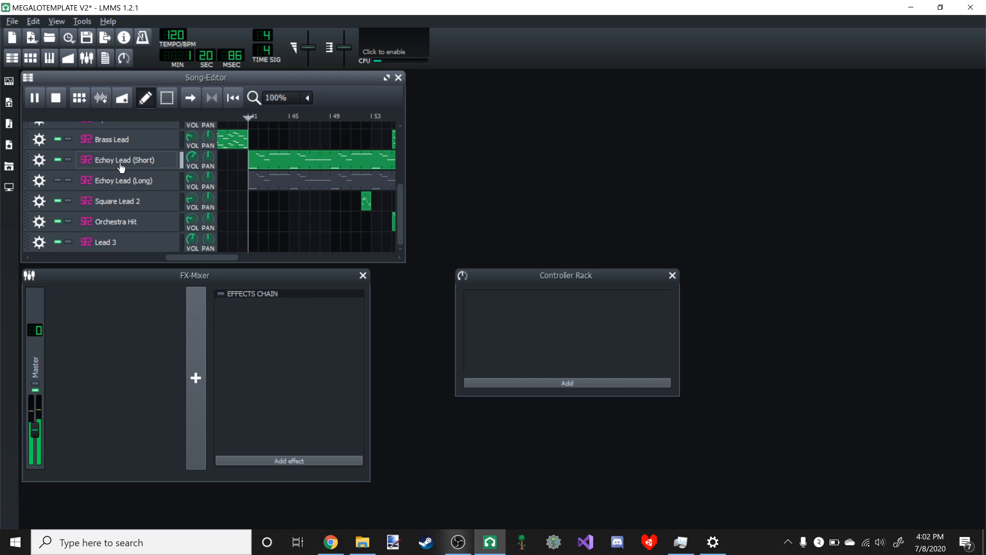
- Compare Echoy Lead (Short) and Echoy Lead (Long) during playback by switching their mutes, leave only the short one active and pause
click(57, 160)
click(57, 181)
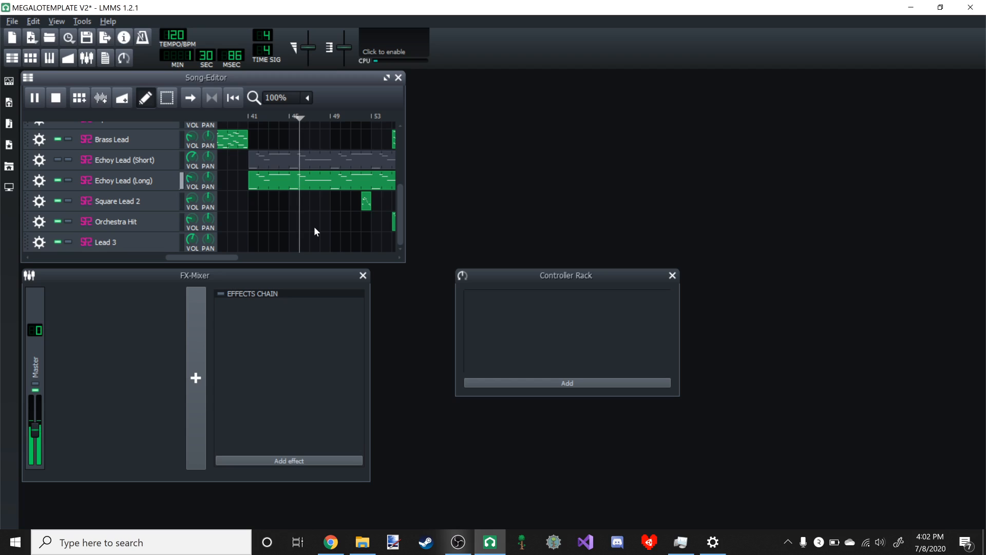
click(57, 180)
click(57, 160)
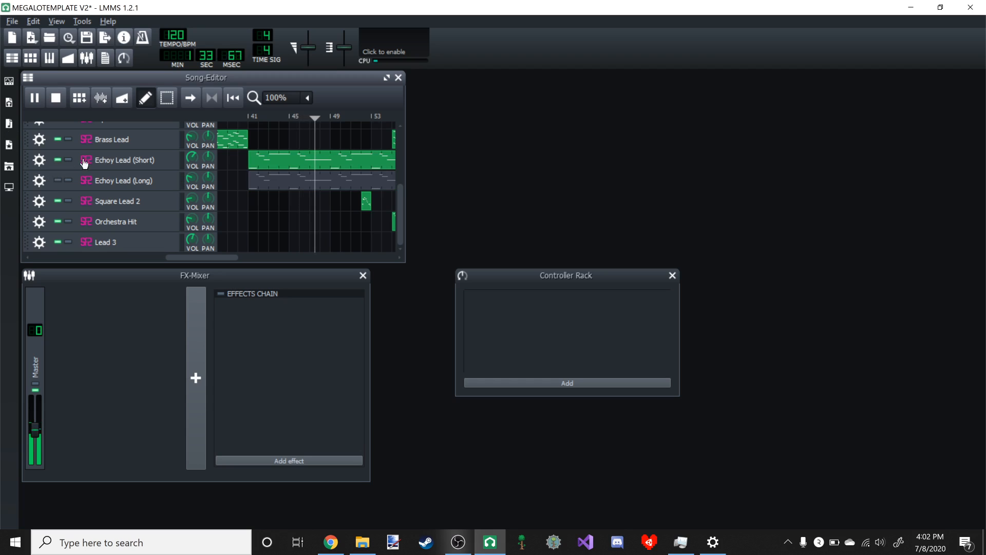
click(57, 181)
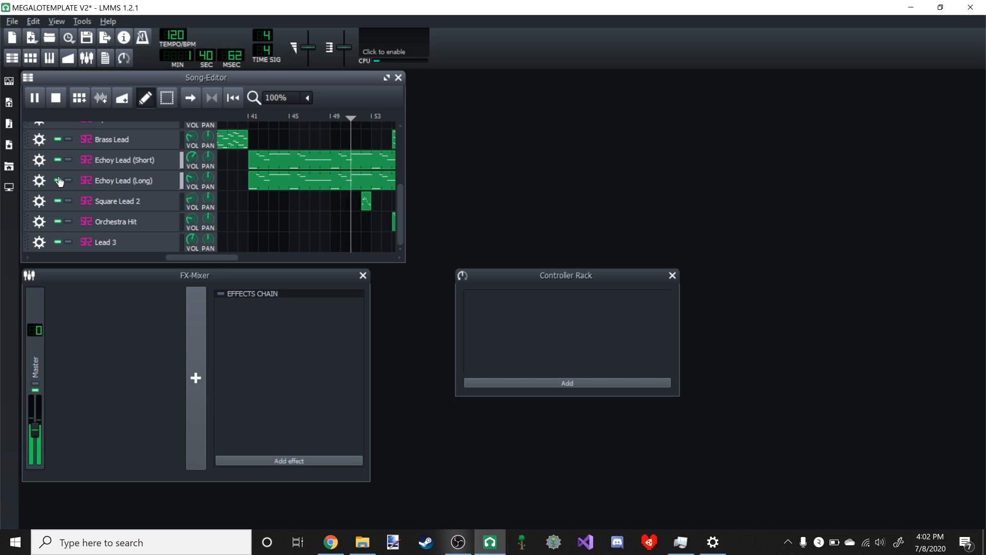
click(57, 181)
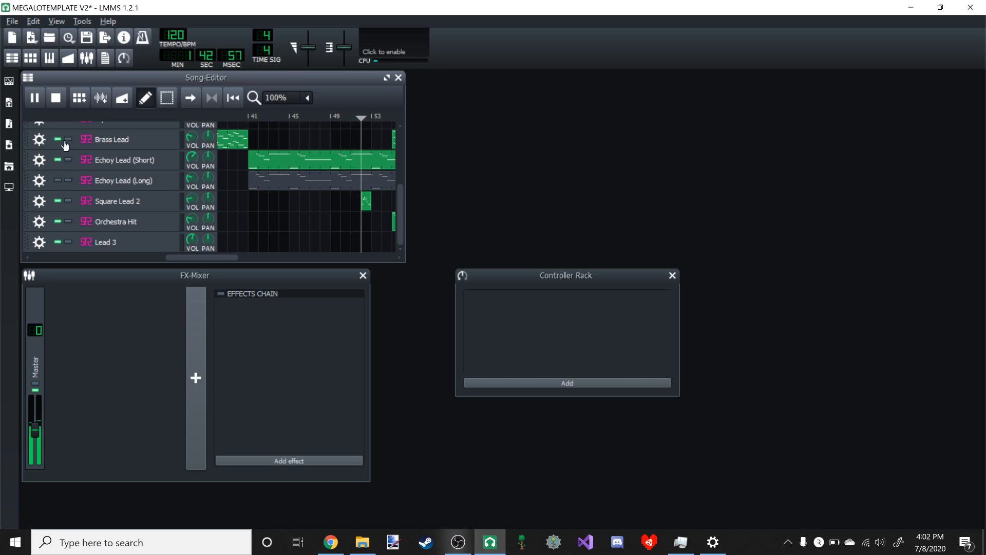
click(41, 100)
- Replace the old Lead pattern at bar 49 with a pasted copy of an eight-bar Lead pattern
scroll(304, 182, up, 5)
right_click(233, 149)
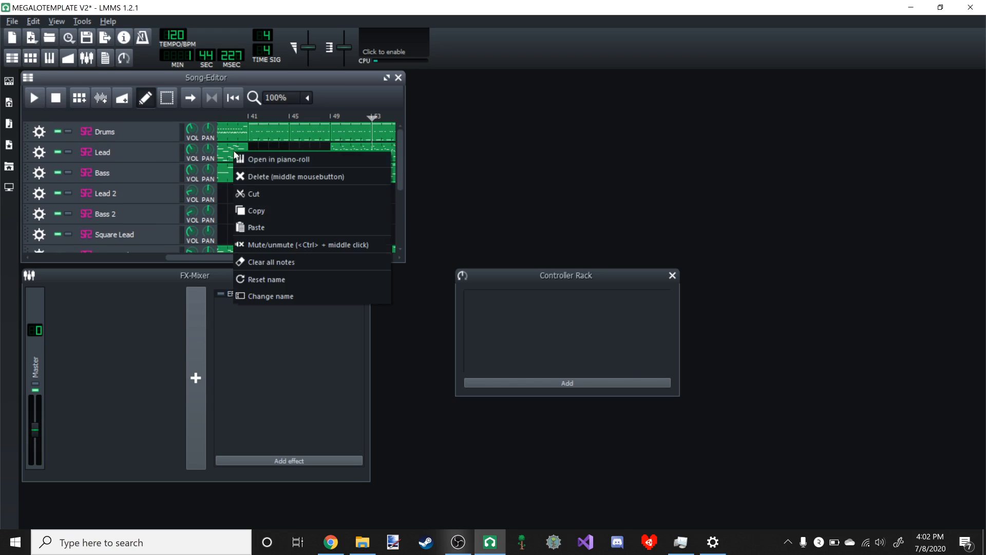
click(309, 137)
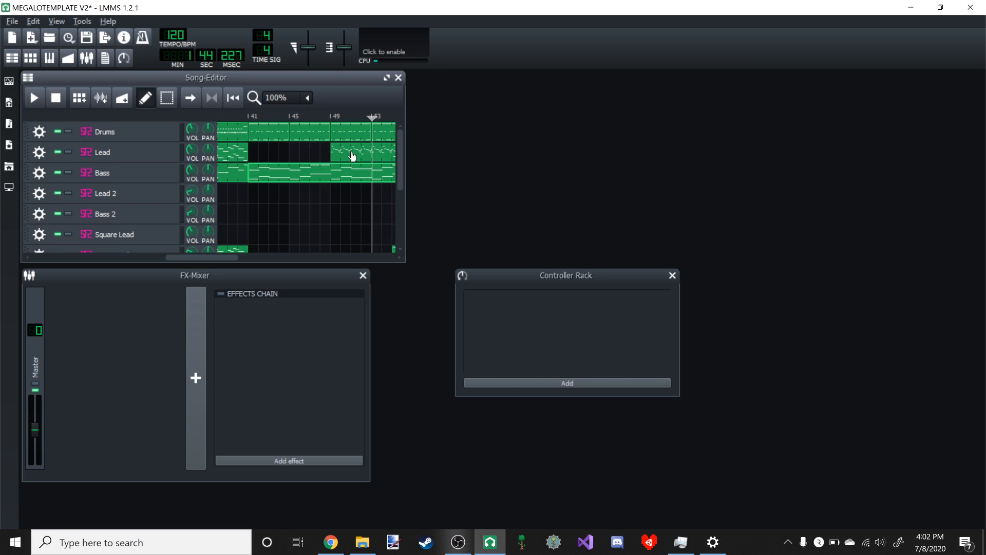
drag(229, 254, 237, 226)
right_click(283, 150)
click(315, 206)
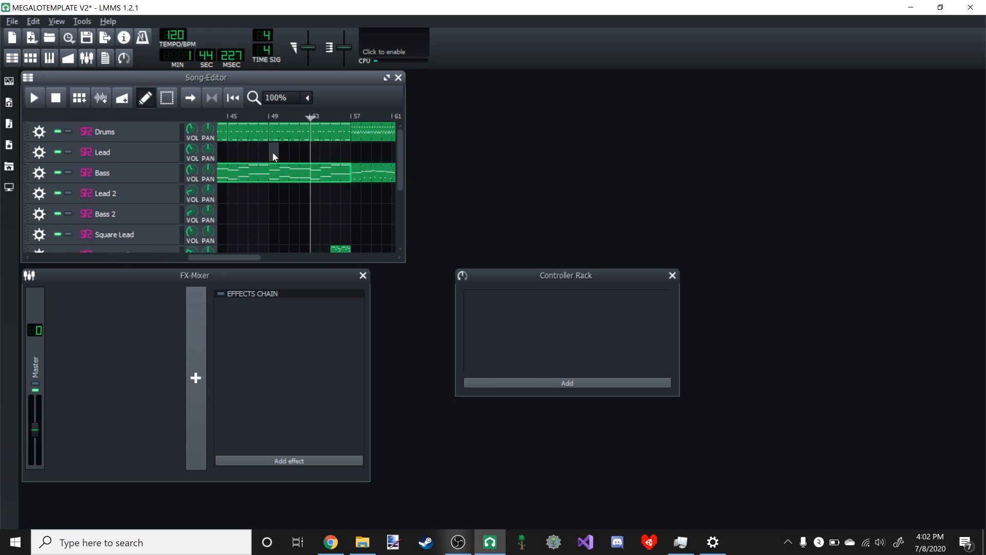
right_click(272, 152)
click(295, 228)
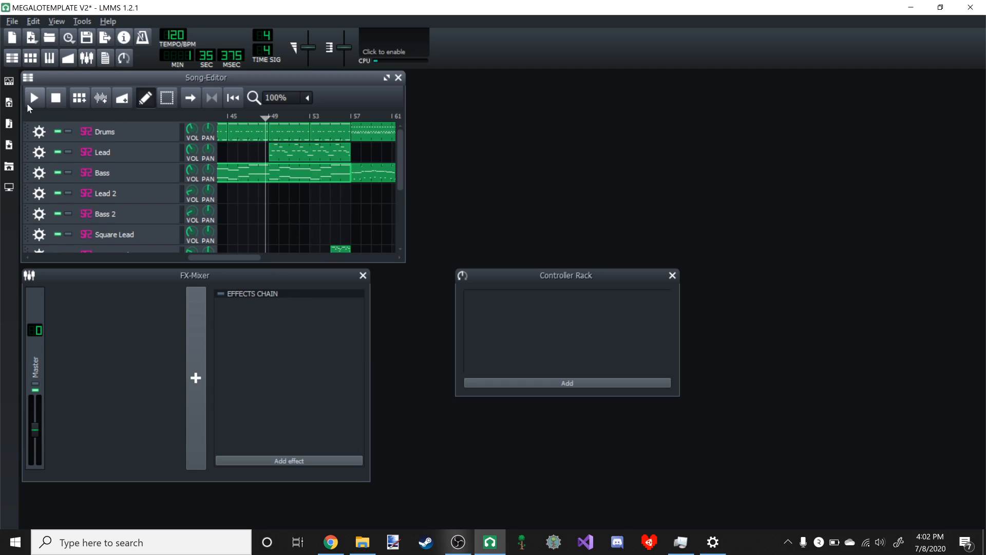
- Play the song from just before bar 49 and view the pasted Lead pattern in the piano roll
click(28, 104)
scroll(325, 184, down, 5)
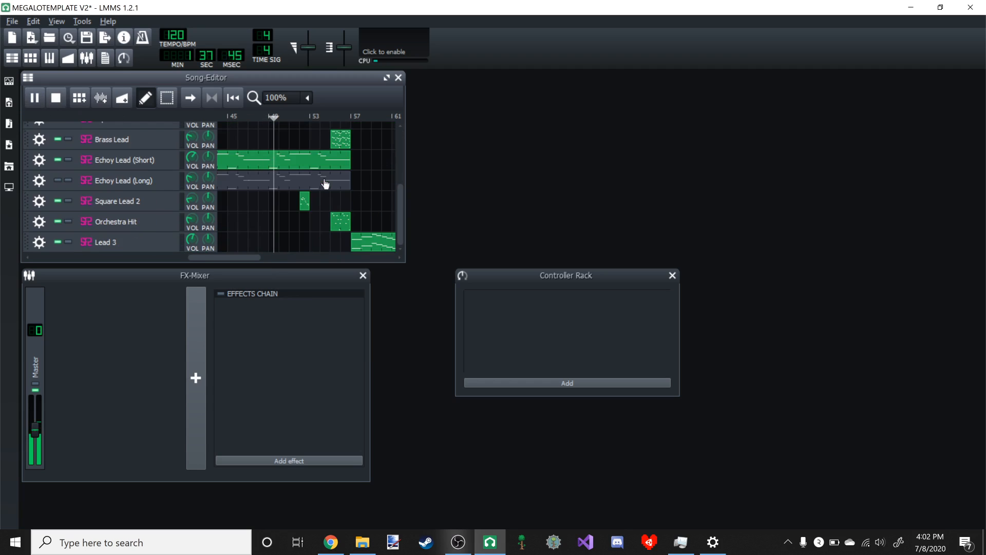
scroll(325, 183, up, 5)
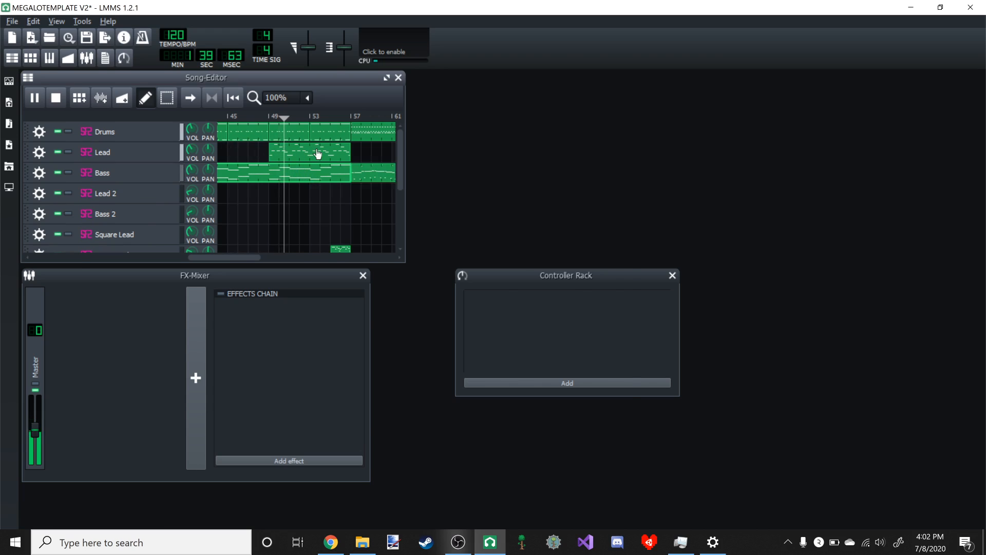
double_click(318, 154)
click(320, 103)
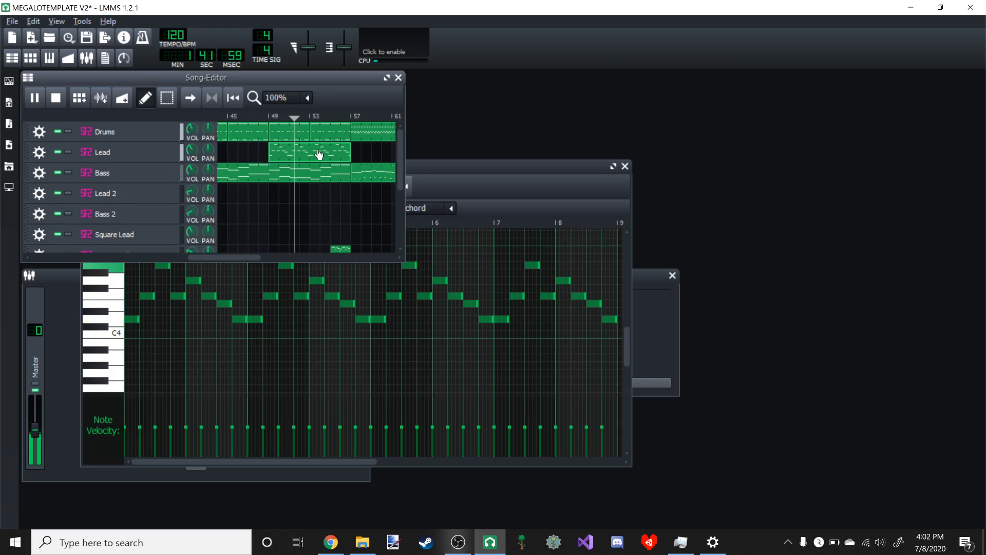
- Raise the Lead track's volume during playback and pause around bar 55
mouse_move(192, 149)
drag(192, 150, 192, 135)
scroll(266, 171, down, 2)
key(space)
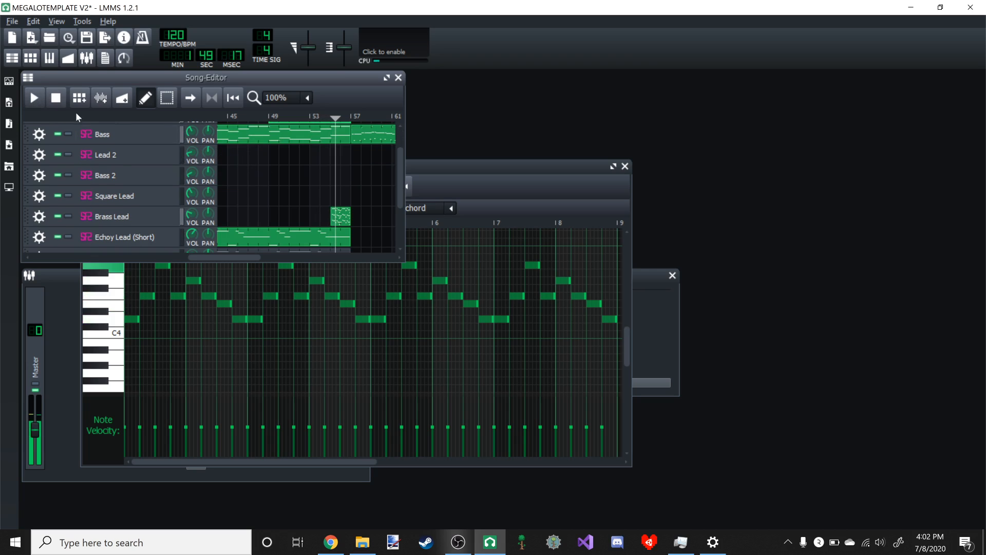
- Open the one-bar Square Lead 2 pattern at bar 52 in the piano roll
scroll(307, 180, down, 4)
click(308, 202)
double_click(308, 201)
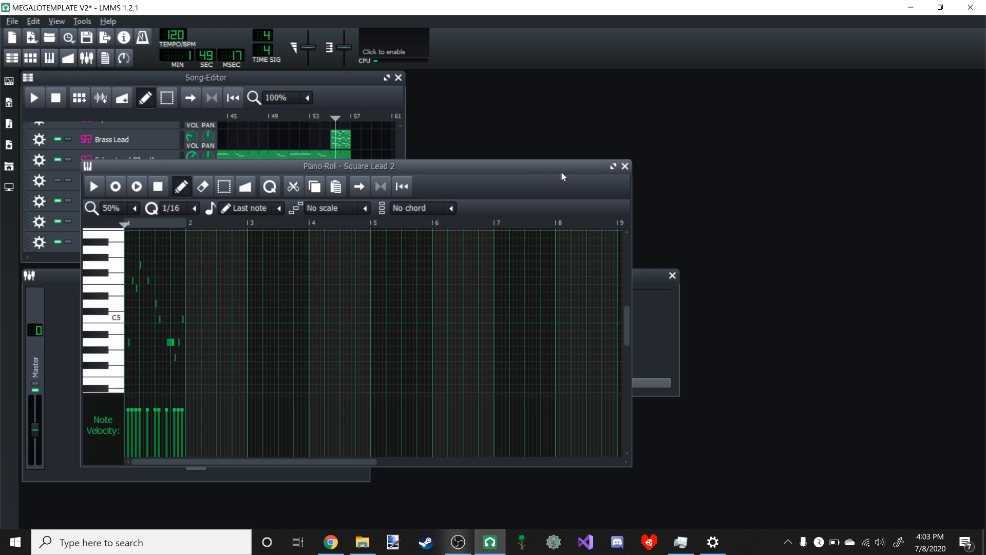
- Delete all notes from the Square Lead 2 pattern at bar 52
click(612, 167)
scroll(589, 168, down, 5)
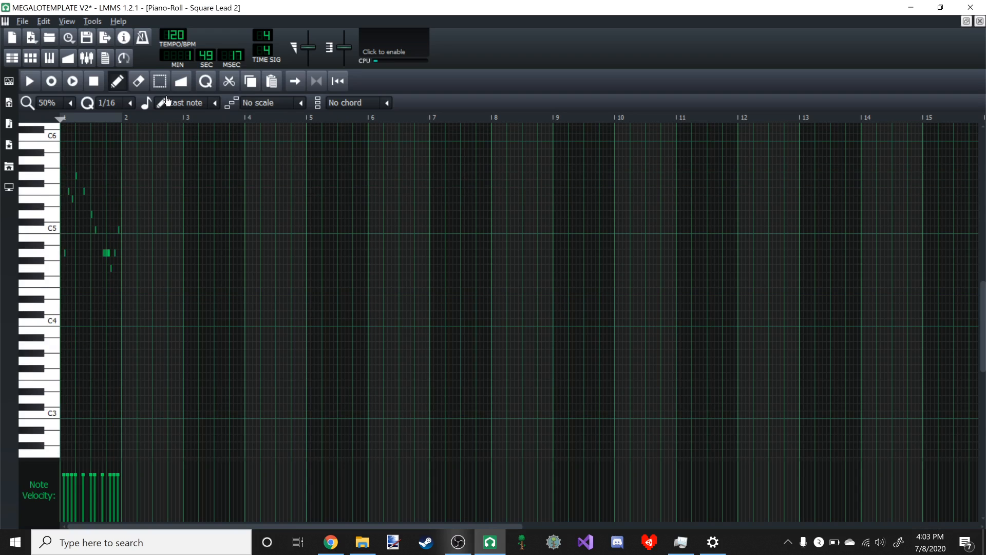
click(159, 82)
drag(183, 300, 25, 124)
key(Delete)
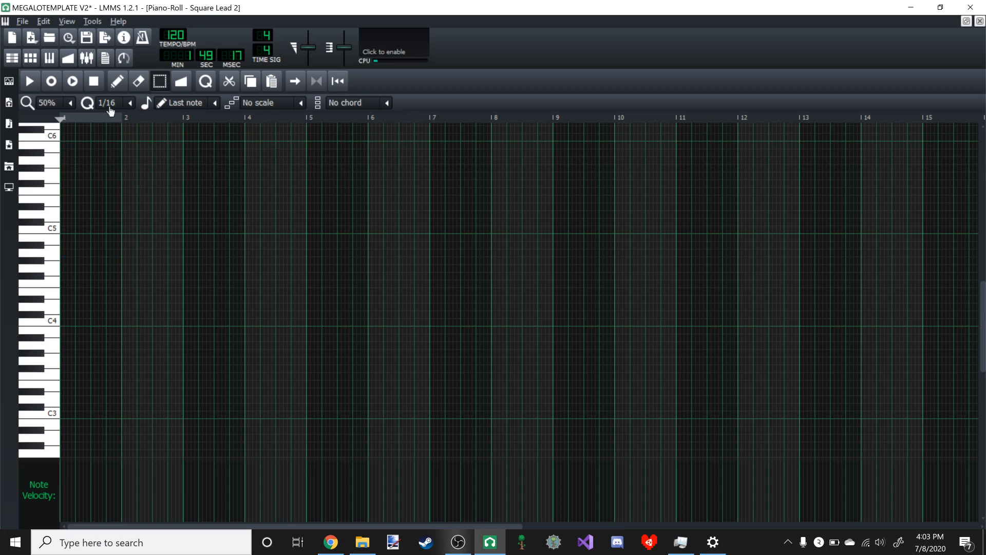
- Fill the first bar of the Square Lead 2 pattern with four consecutive quarter notes: D5, E5, F5, E5
click(117, 82)
ctrl+scroll(141, 226, up, 1)
scroll(141, 226, up, 1)
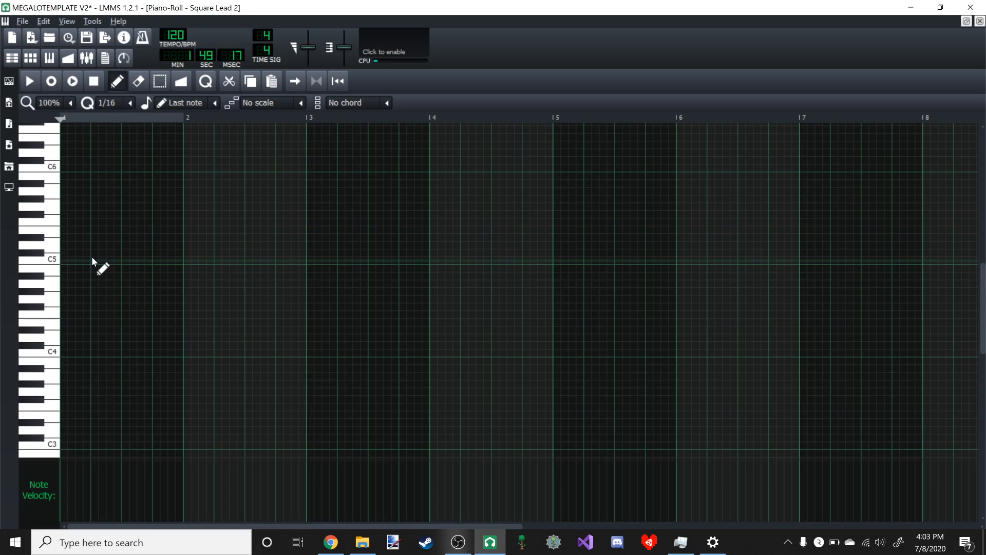
click(74, 245)
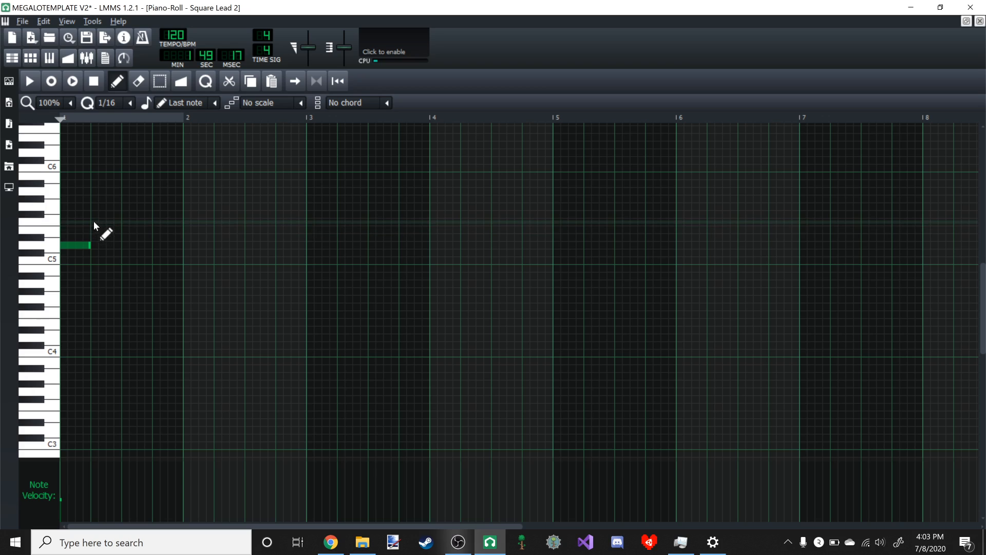
click(95, 229)
click(125, 221)
click(158, 229)
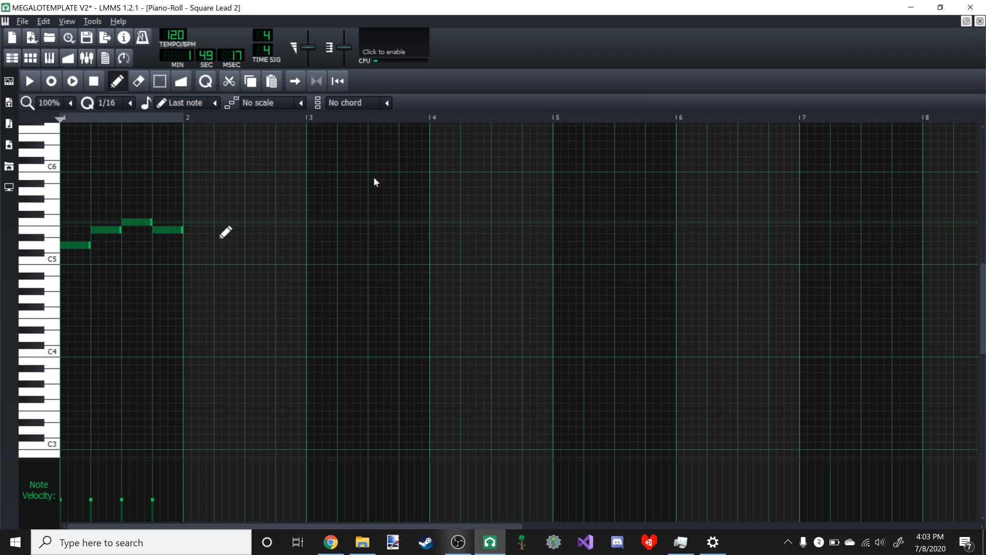
- Raise the Square Lead 2 track's volume while playing the song around bar 52, and save the project
click(979, 22)
click(375, 96)
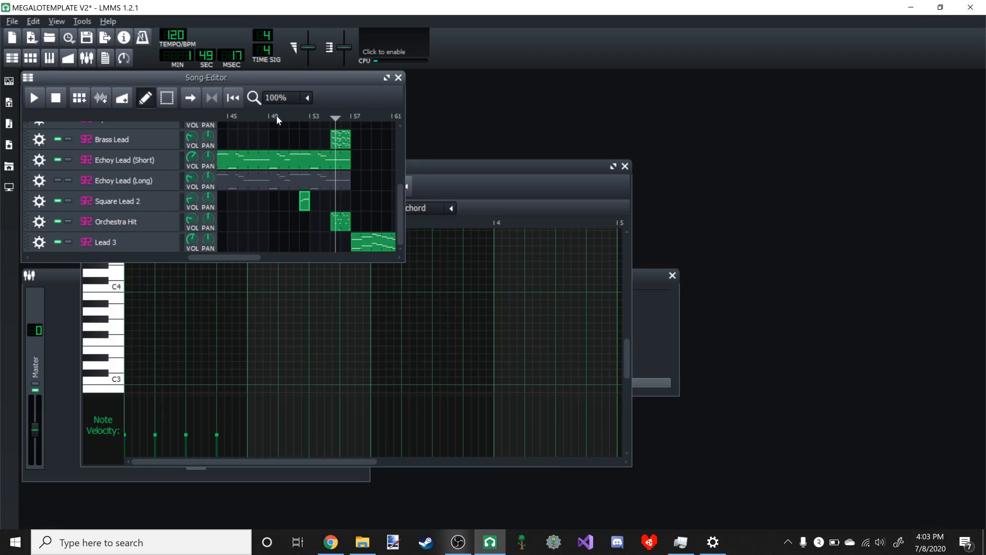
click(32, 104)
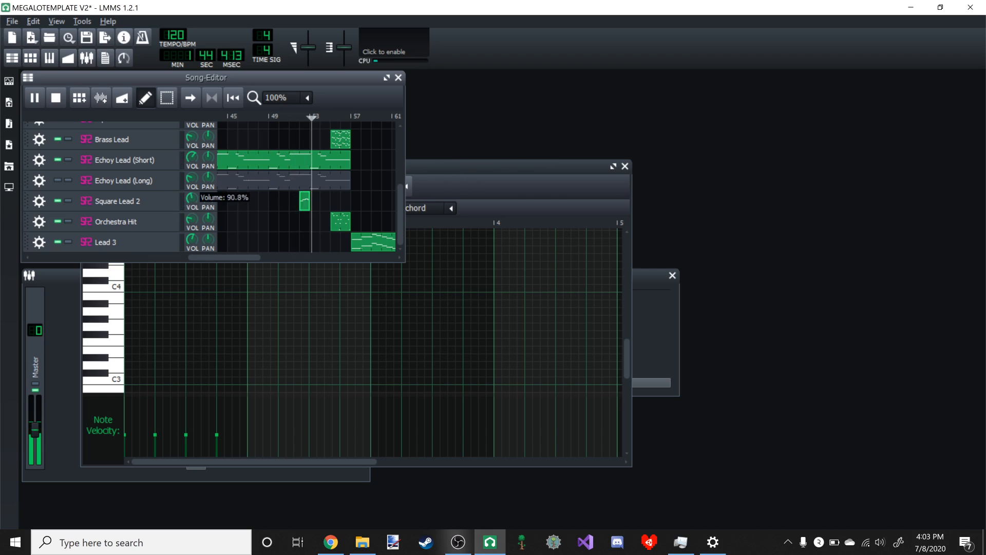
click(281, 116)
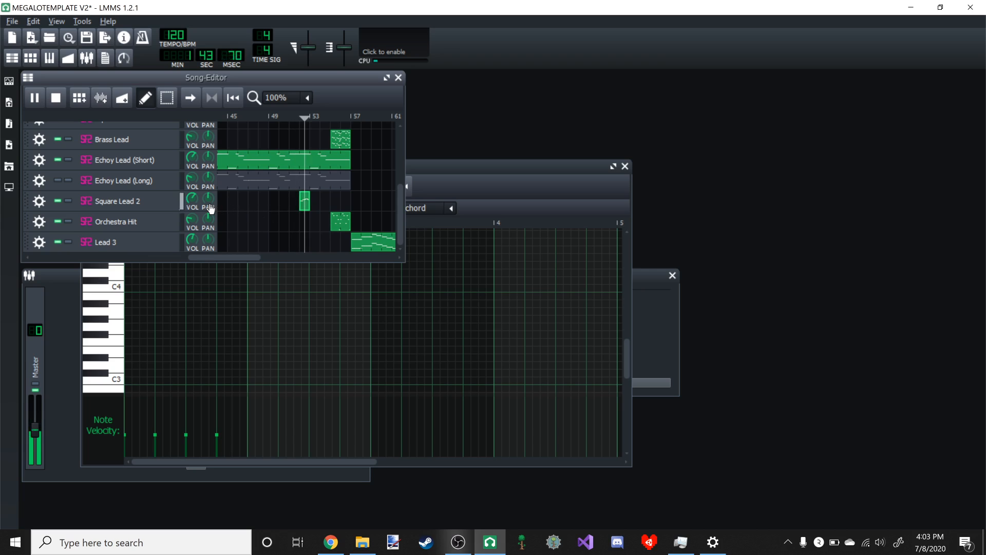
click(12, 21)
click(25, 102)
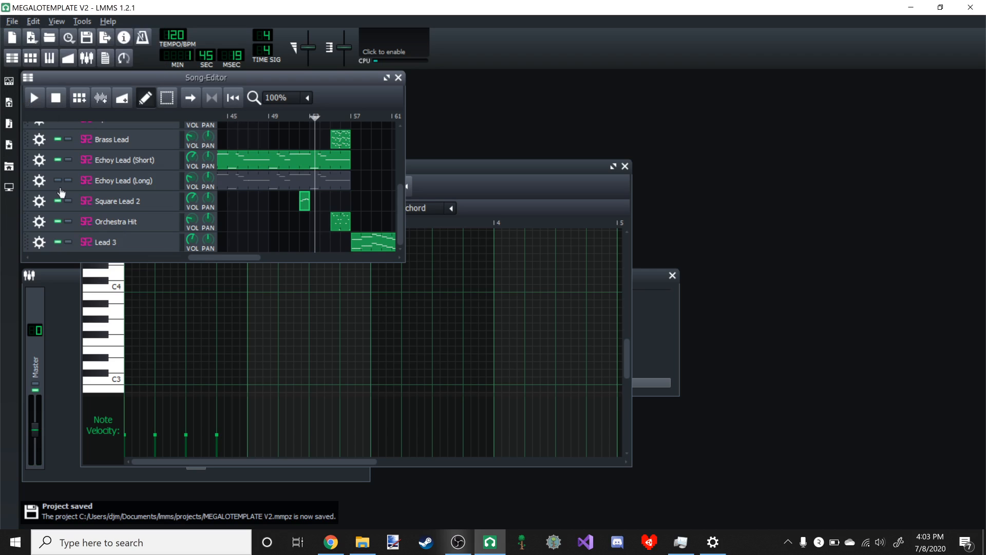
- Open the Brass Lead pattern at bar 55 and delete all of its notes
double_click(345, 135)
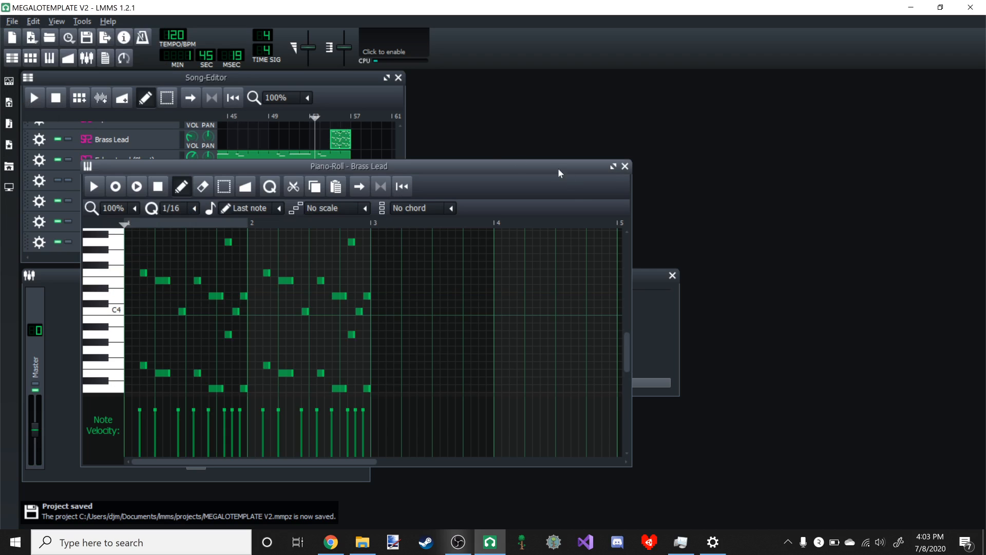
click(613, 166)
click(160, 82)
scroll(242, 226, down, 1)
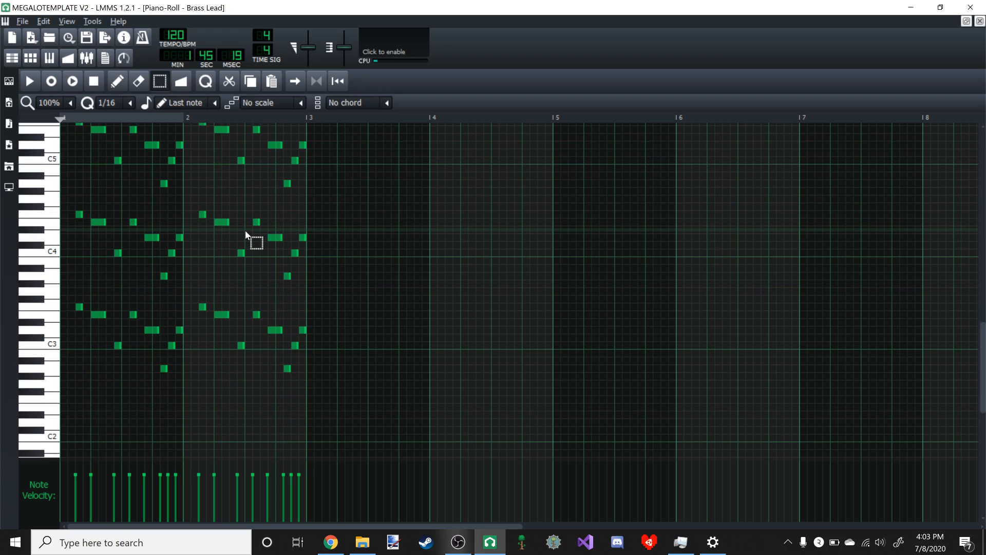
scroll(245, 230, up, 1)
scroll(251, 231, down, 2)
scroll(233, 304, up, 1)
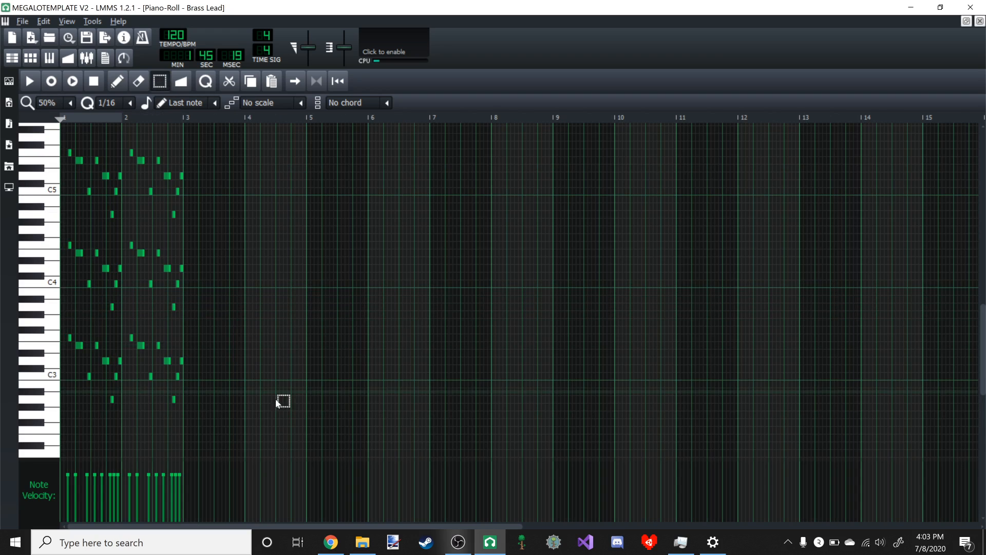
drag(258, 411, 26, 136)
key(Delete)
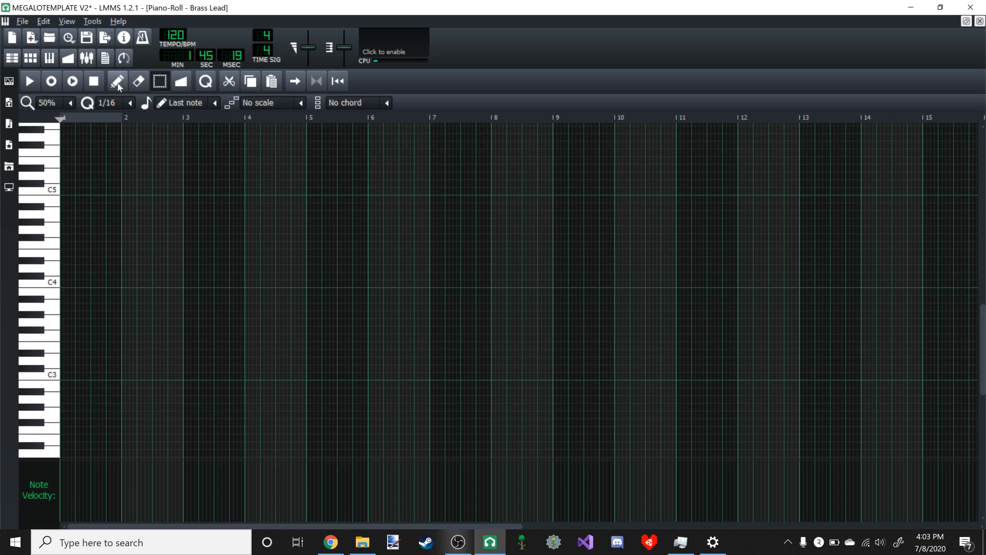
- Draw three spaced A4 quarter notes in the first bar of the Brass Lead pattern, separated by eighth-note gaps
click(116, 81)
scroll(122, 220, up, 2)
scroll(103, 213, down, 1)
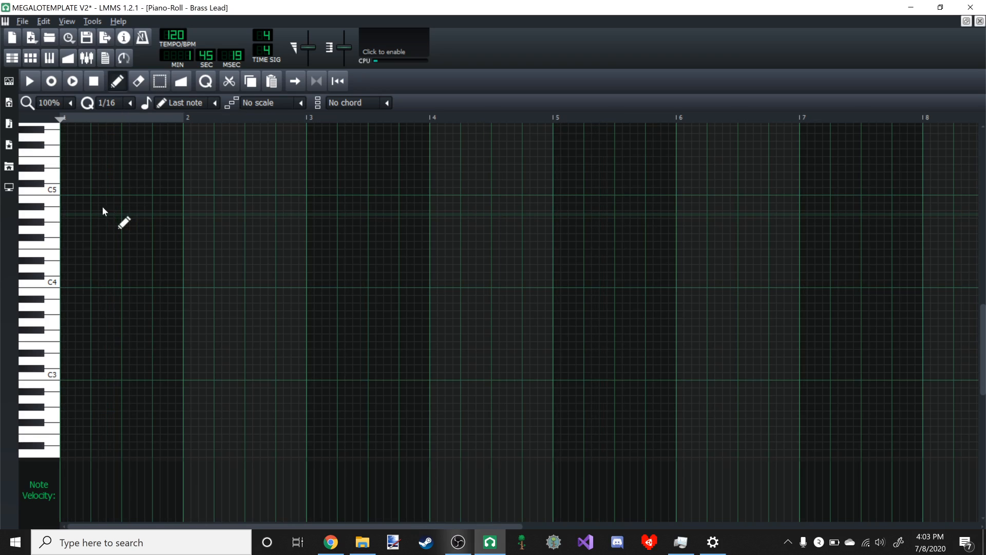
click(71, 214)
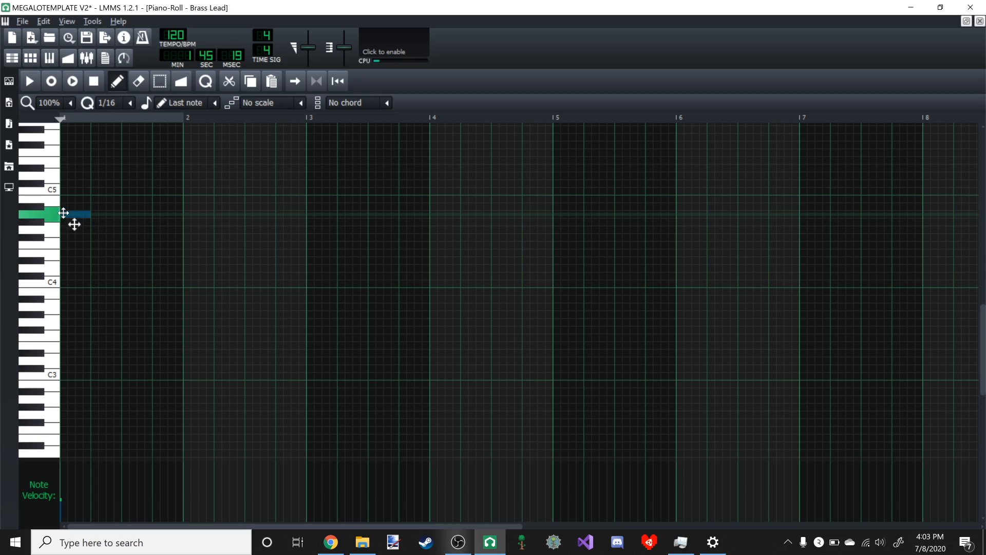
click(107, 214)
click(153, 214)
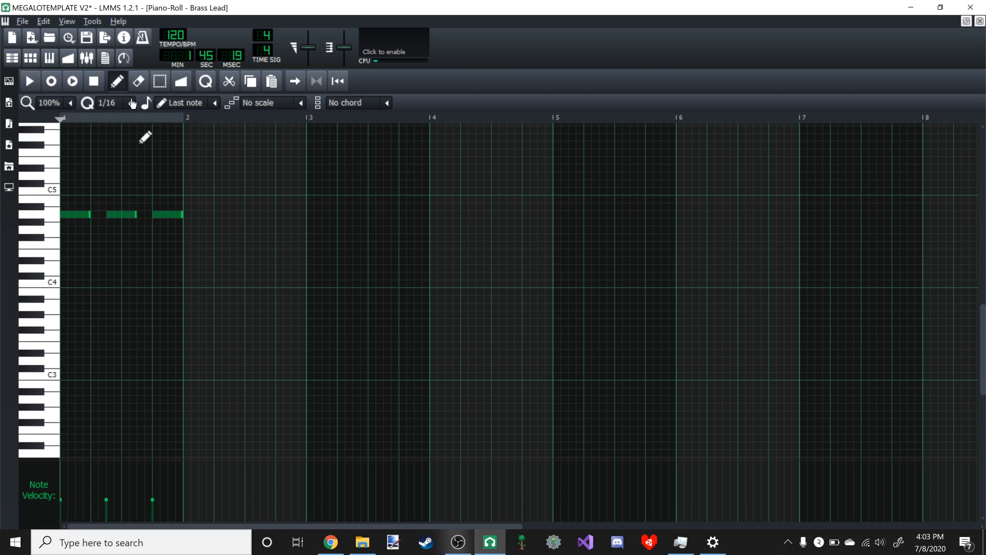
- Duplicate the three A4 notes one octave lower, onto A3
click(159, 81)
drag(84, 180, 272, 262)
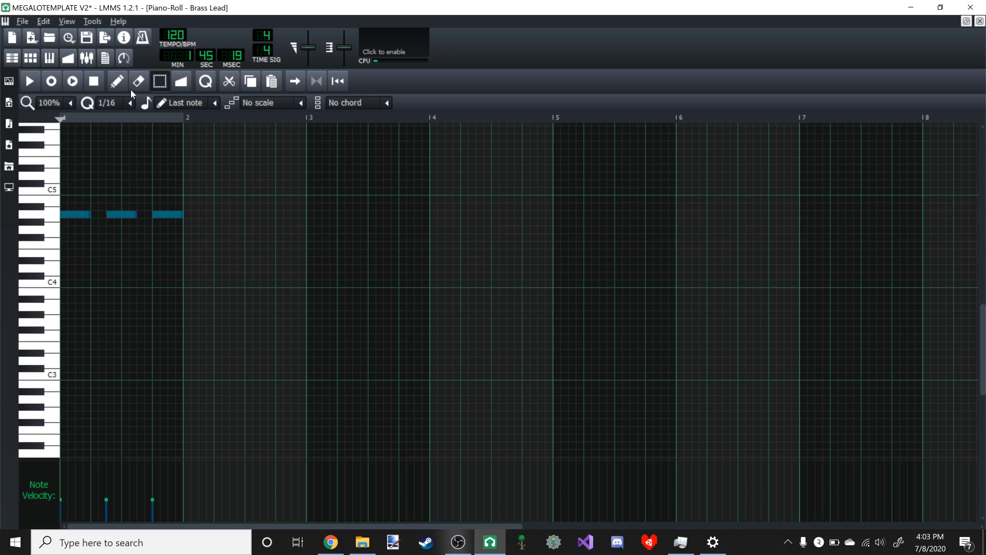
click(116, 81)
mouse_move(84, 215)
mouse_down()
mouse_move(93, 264)
mouse_move(82, 305)
mouse_up()
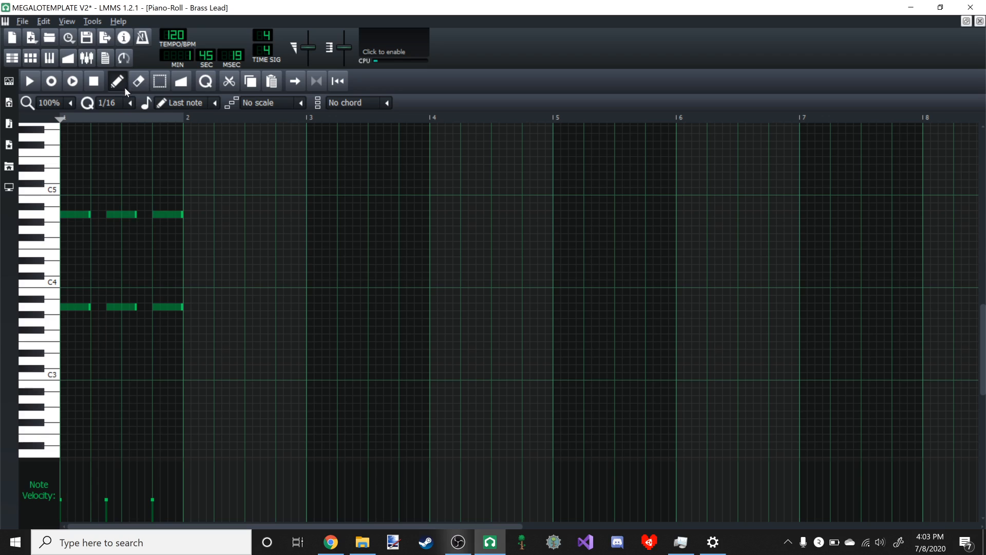
- Copy both octaves of the Brass Lead notes from bar 1 into bar 2 of the pattern
click(159, 82)
drag(65, 180, 283, 355)
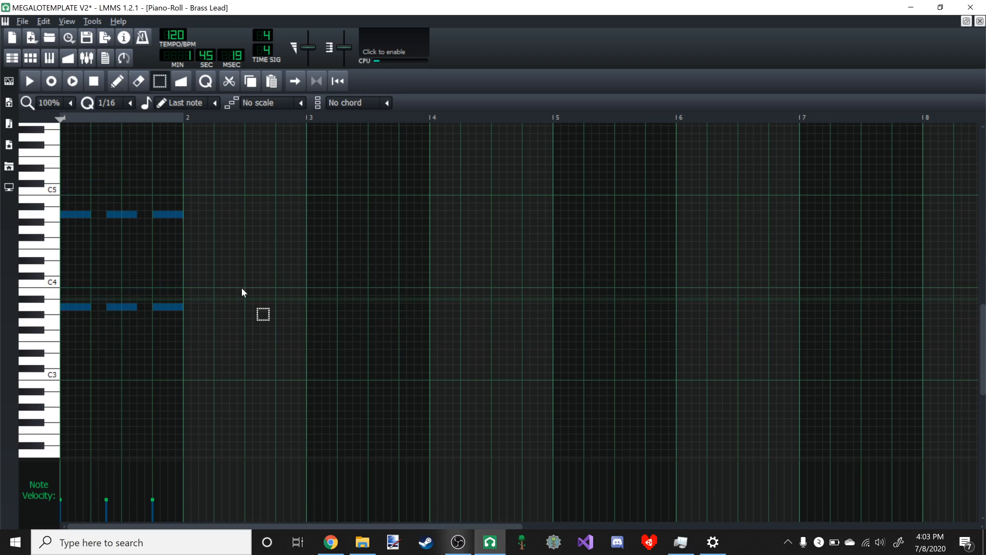
click(116, 82)
drag(81, 214, 208, 214)
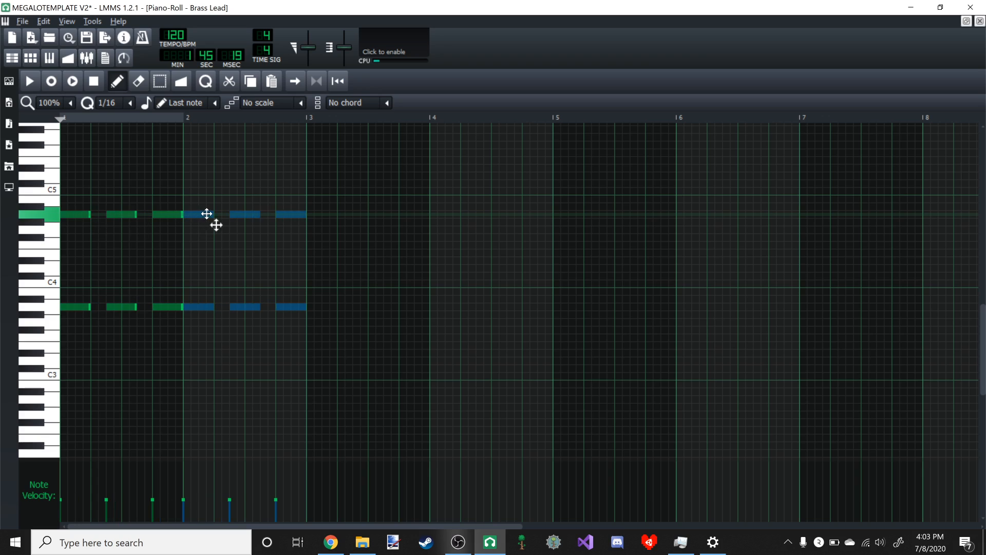
- Play the song from about bar 53 to bar 57 to hear the new Brass Lead part
click(966, 22)
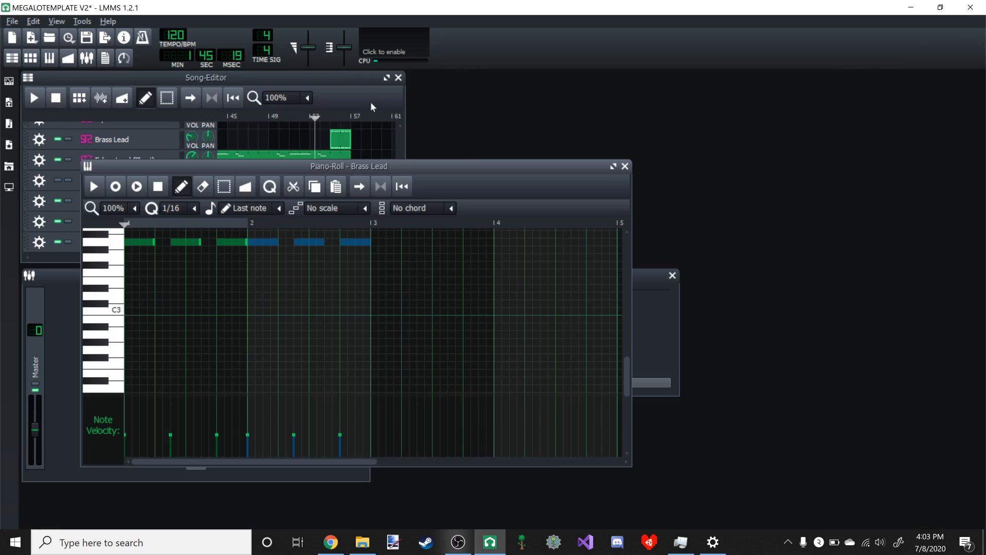
click(368, 103)
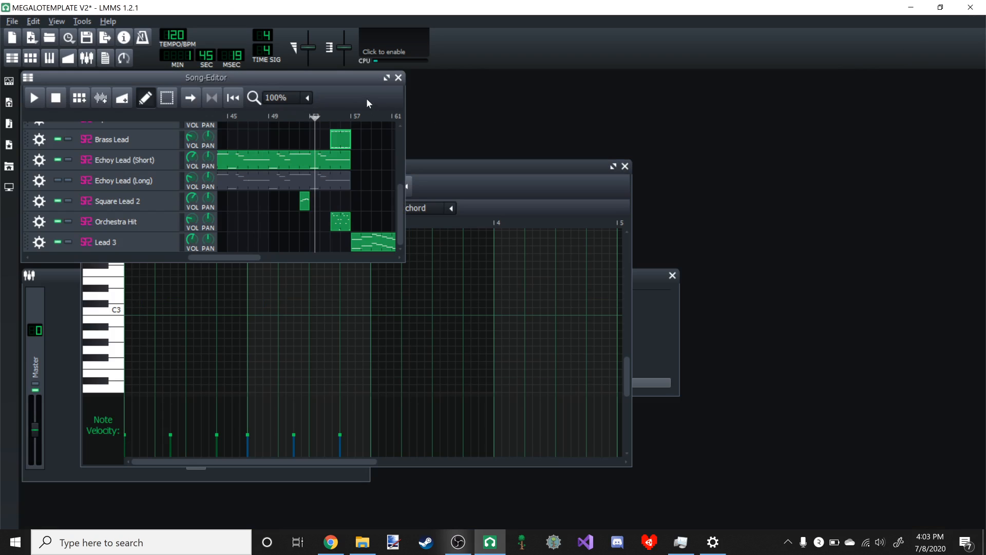
click(34, 99)
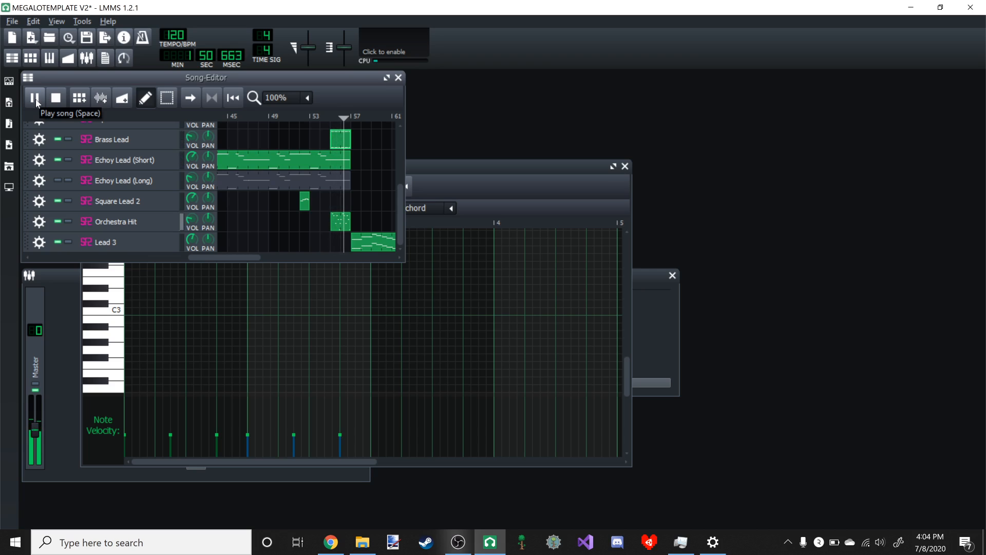
click(34, 100)
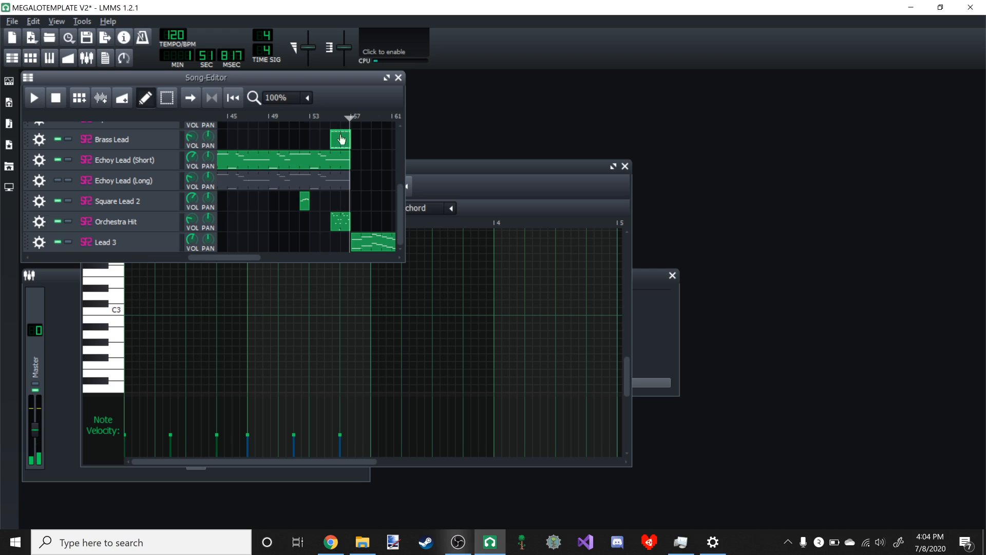
- Replace the notes in the Orchestra Hit pattern at bar 55 with a copy of all the Brass Lead notes
click(614, 166)
click(160, 81)
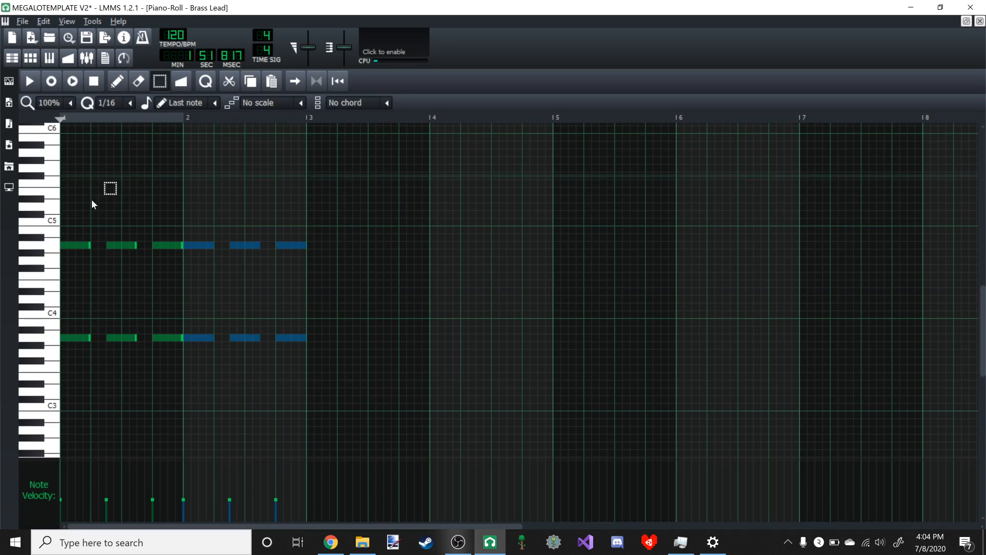
drag(584, 469, 633, 324)
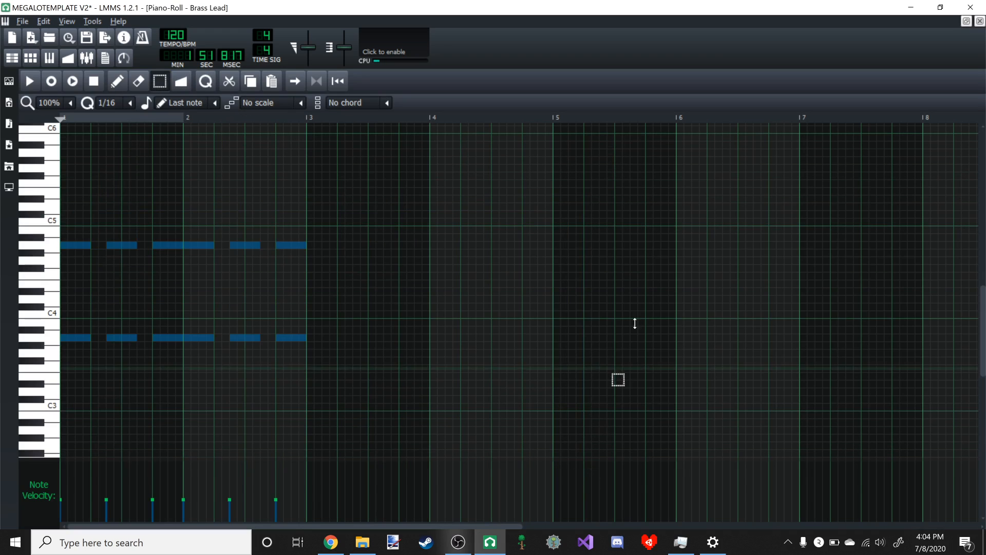
click(966, 21)
click(363, 93)
double_click(336, 220)
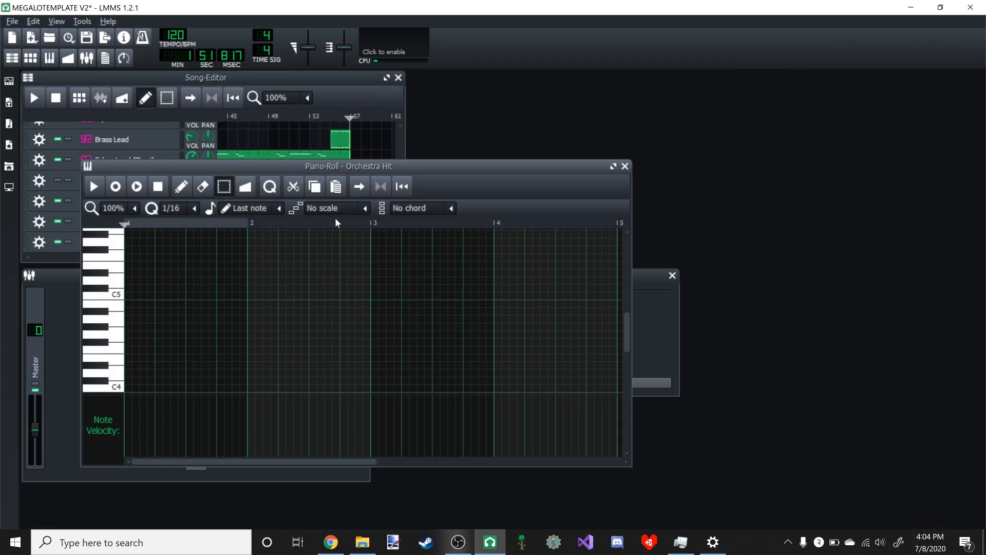
key(ctrl+v)
- Play the song from about bar 54 to just past bar 57 to hear the Orchestra Hit part
click(318, 116)
click(34, 98)
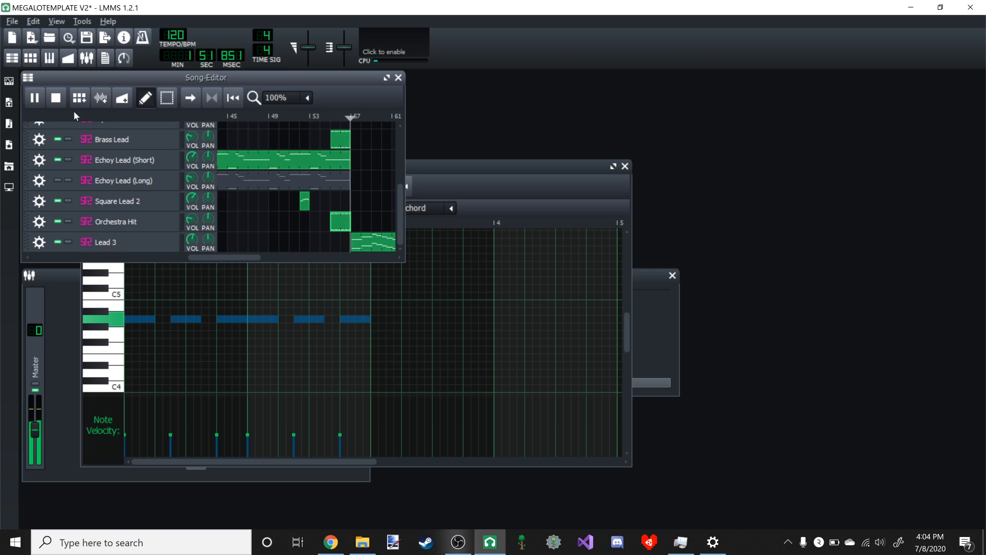
click(35, 98)
- Play the start of the section at bar 57 and examine its Lead 3 pattern in the piano roll
scroll(315, 187, up, 5)
scroll(316, 182, down, 5)
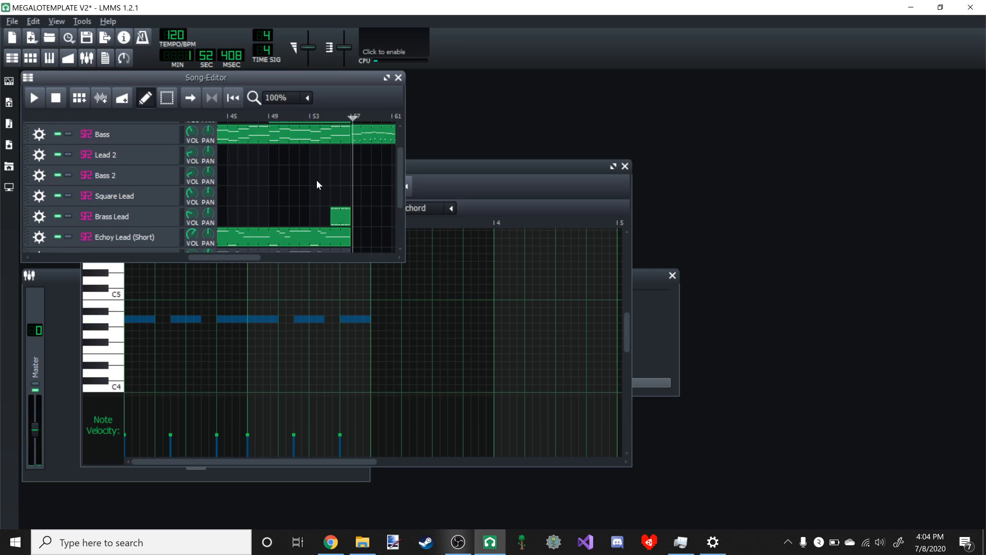
click(40, 101)
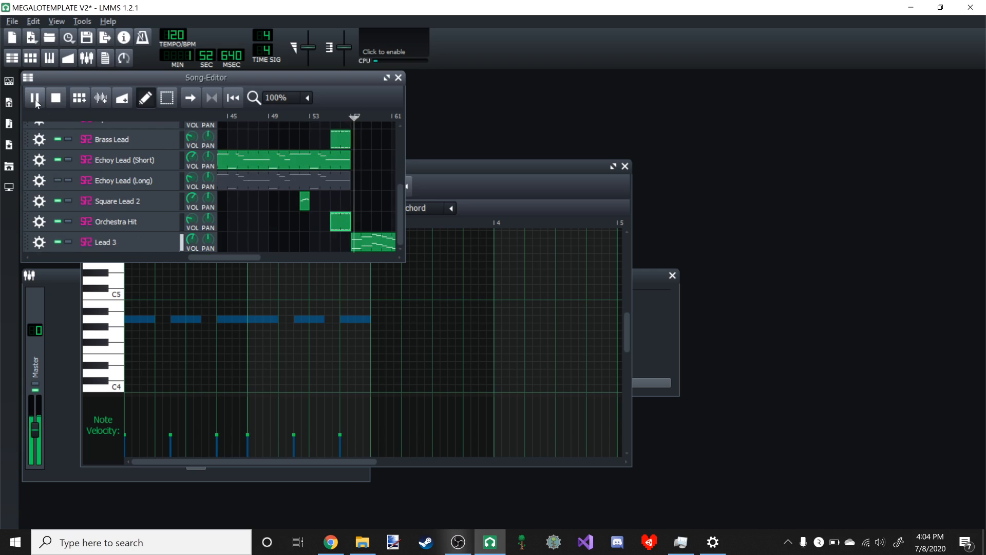
drag(238, 255, 282, 254)
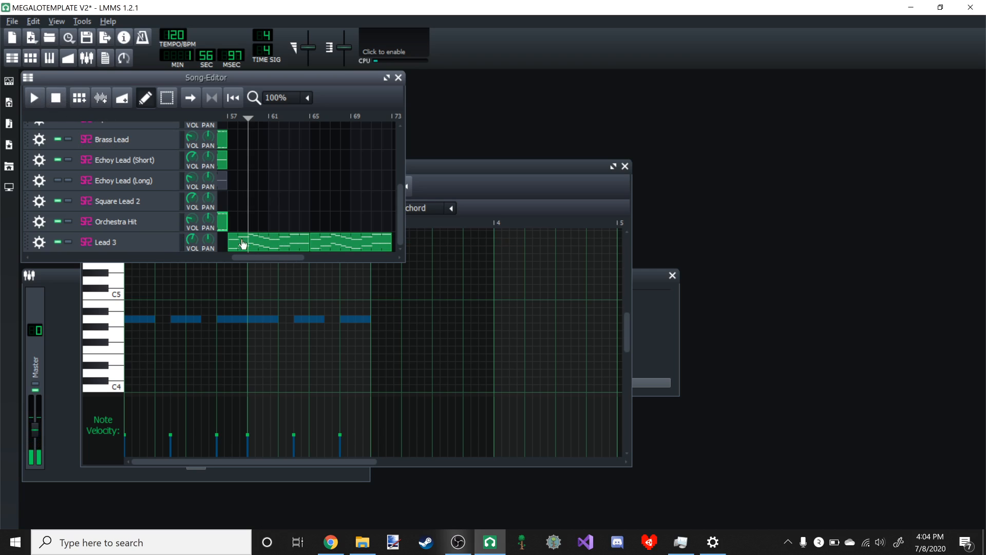
double_click(255, 245)
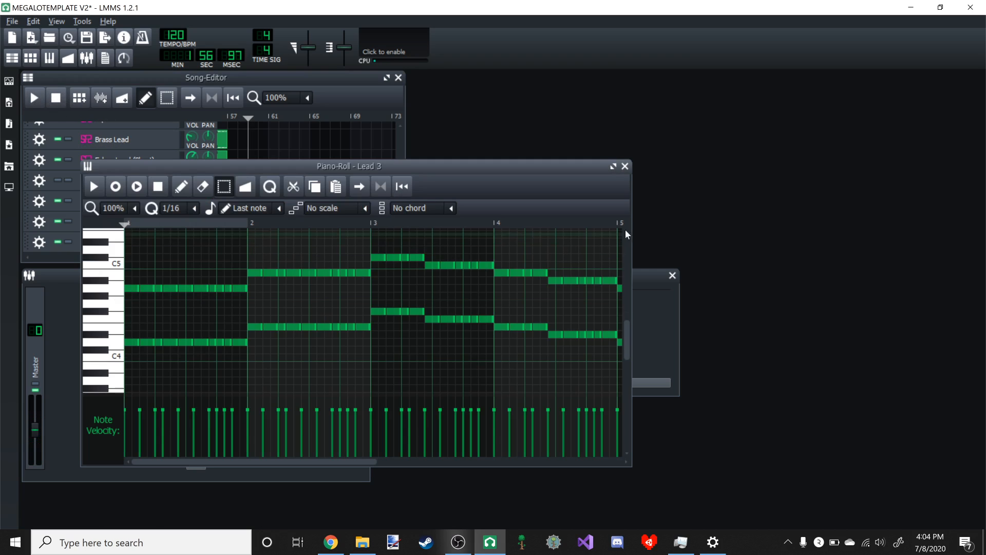
click(614, 166)
click(966, 21)
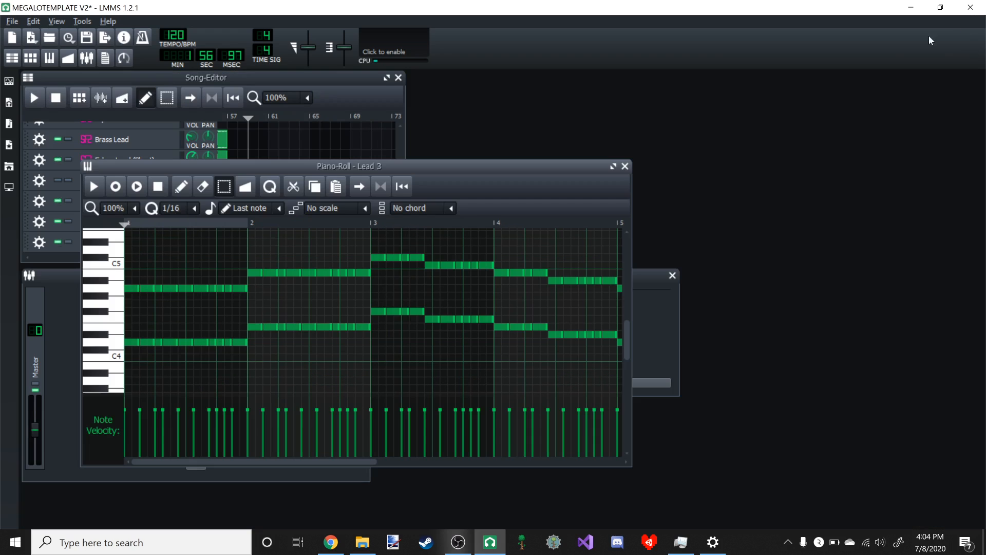
click(338, 92)
- Lower the Lead 3 track's volume while playing the song from just before bar 57
drag(227, 117, 223, 119)
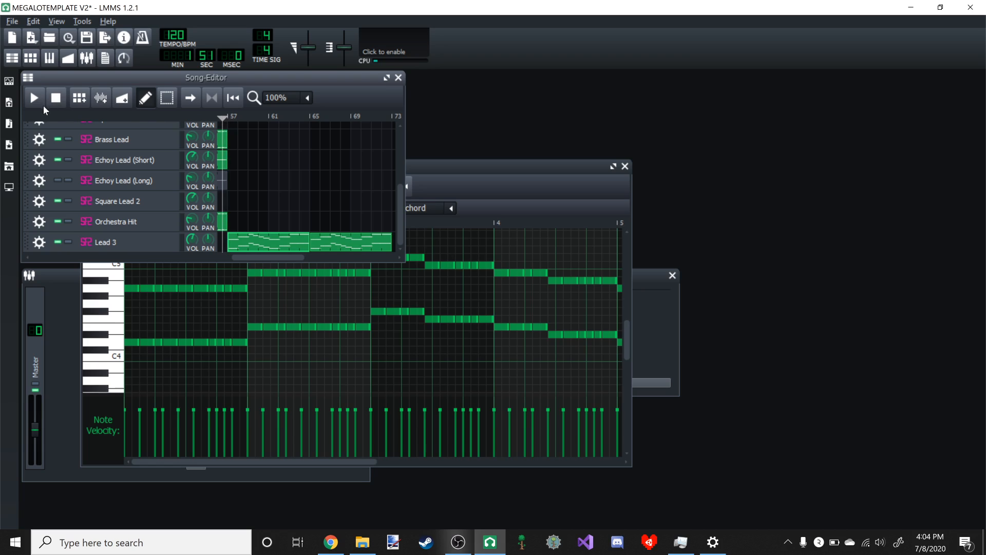
click(35, 99)
mouse_move(192, 239)
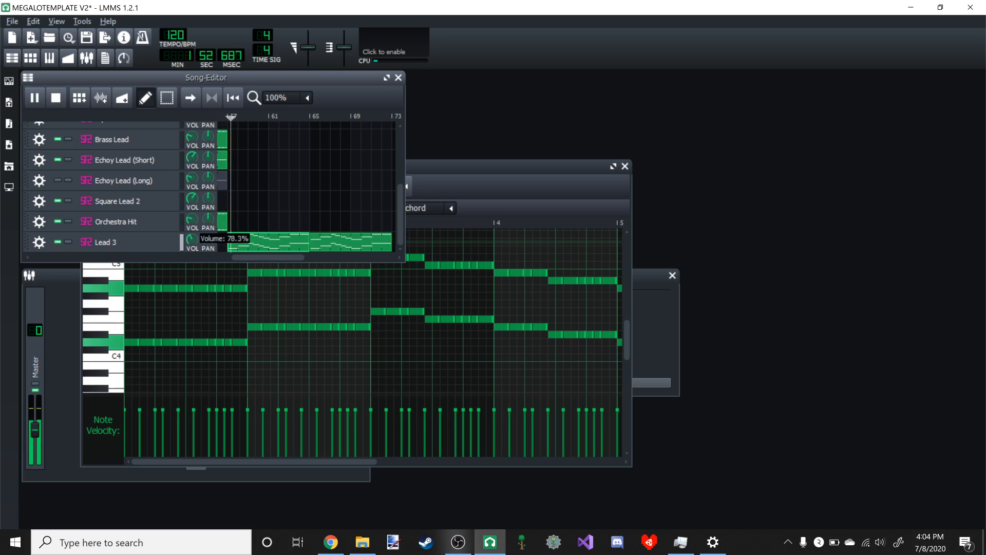
- Add a new Sf2 Player instrument track to the song below Lead 3
click(9, 81)
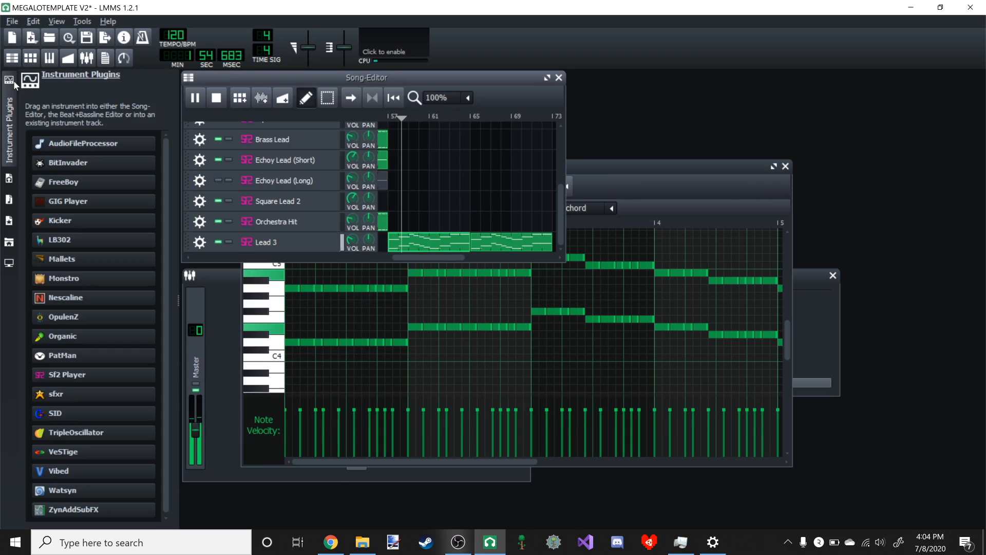
drag(72, 375, 487, 255)
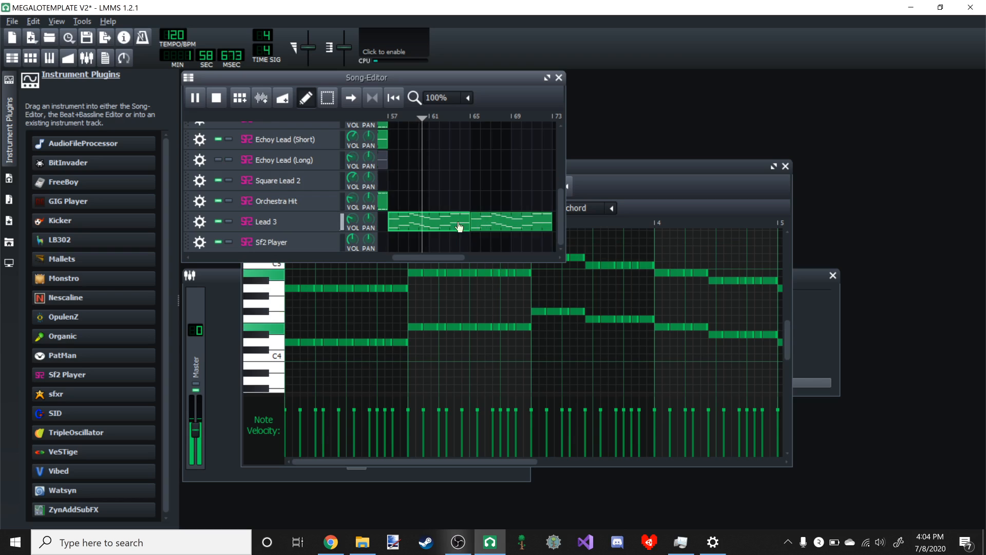
- Check the soundfont and patch settings of the new Sf2 Player track
click(298, 242)
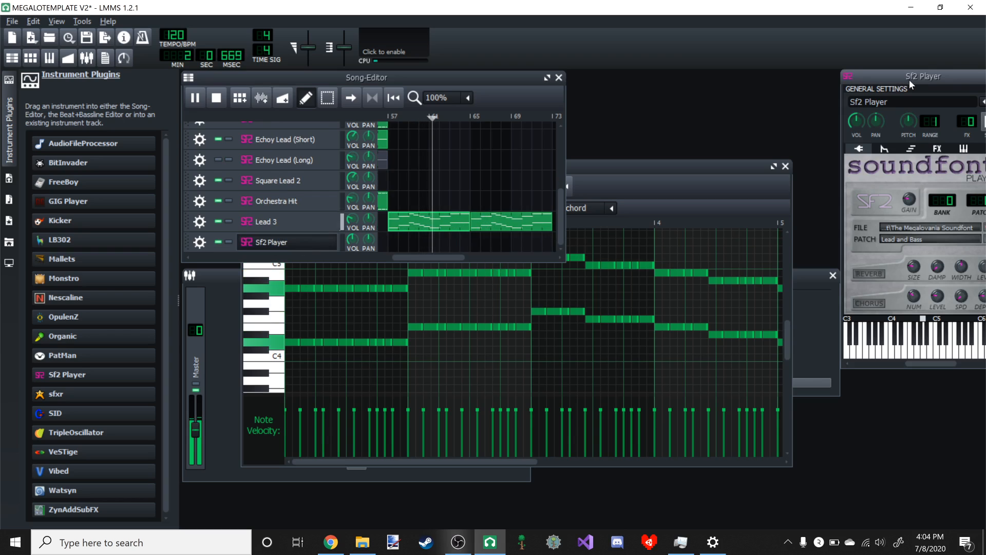
drag(909, 79, 775, 96)
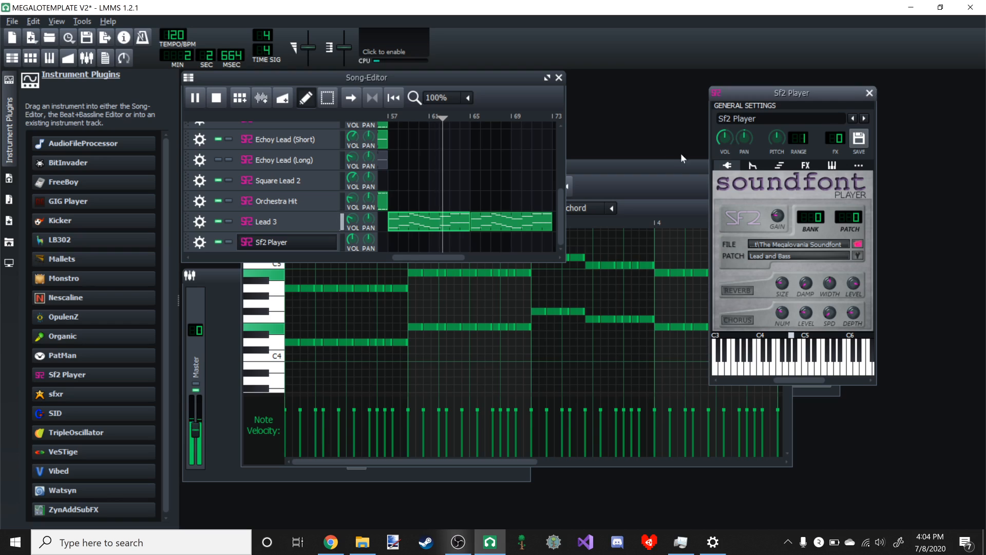
click(869, 92)
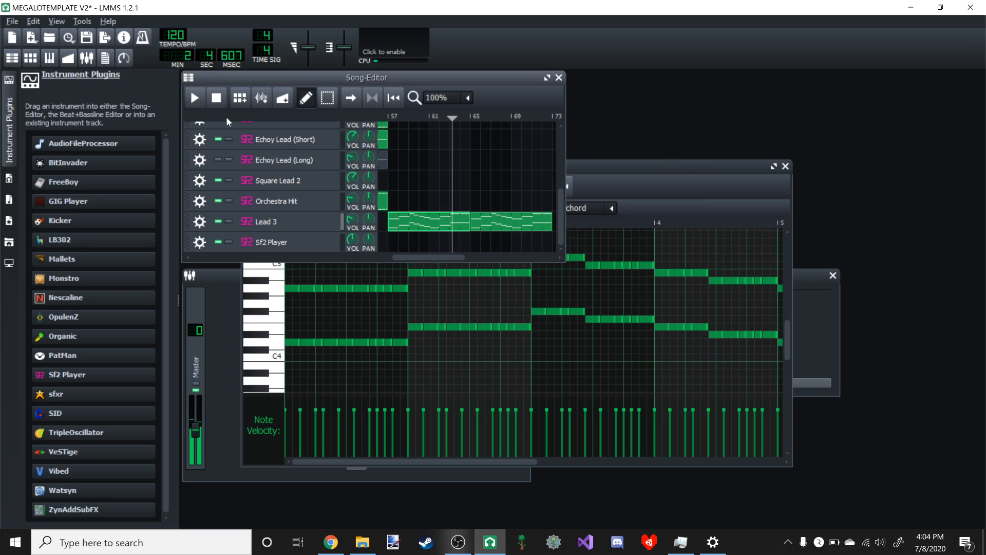
- Create a pattern at bar 57 on the Sf2 Player track and fill its first two bars with eight quarter-note C5 notes
double_click(394, 243)
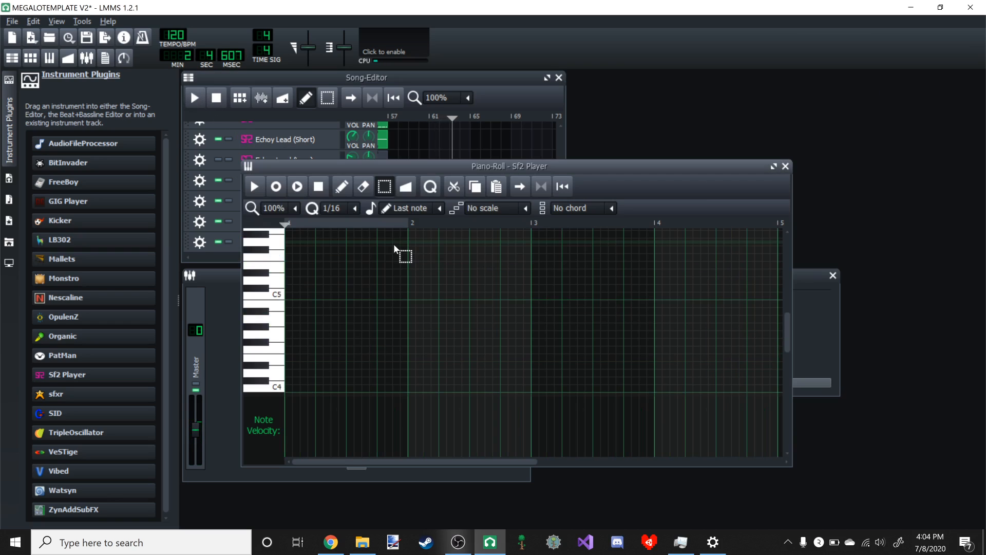
click(774, 166)
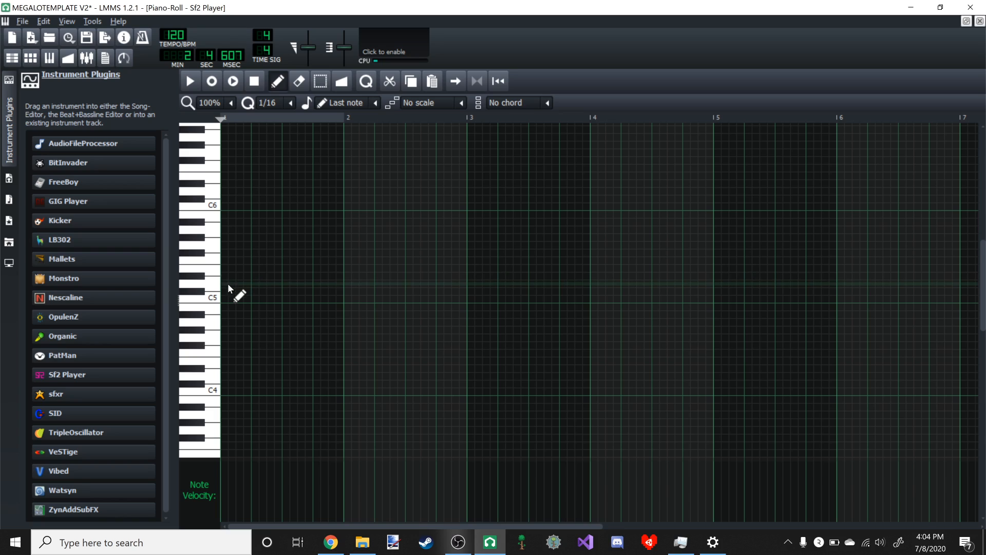
click(226, 298)
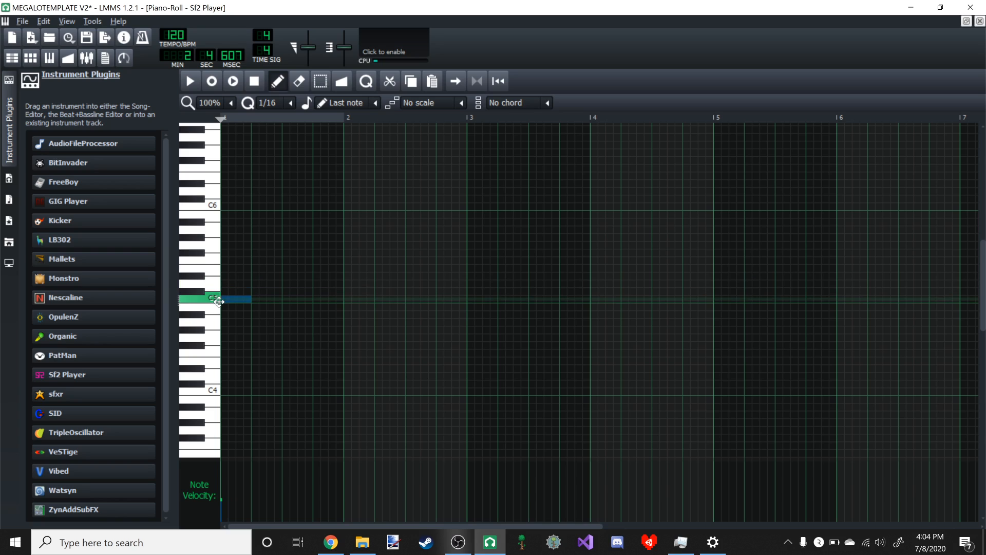
click(254, 299)
click(285, 299)
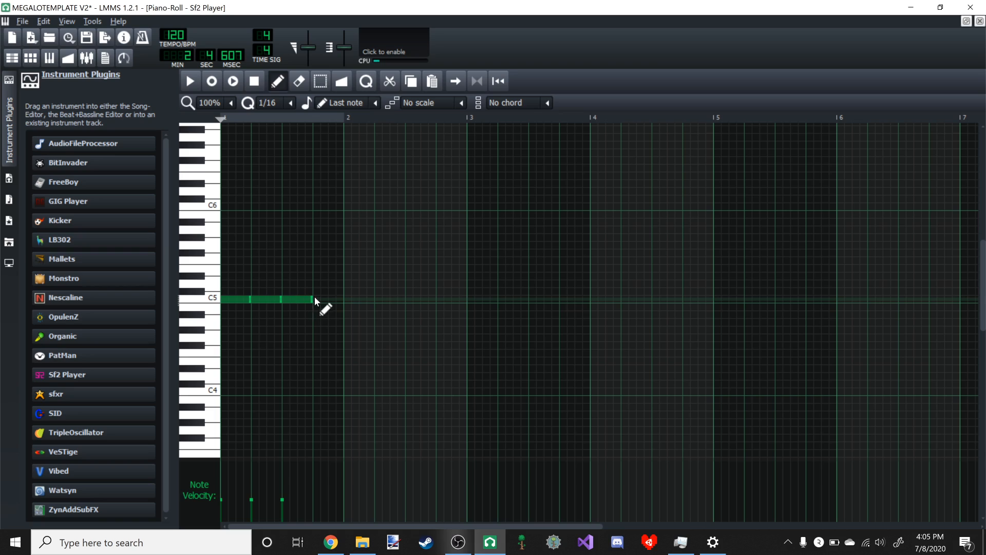
click(322, 299)
drag(335, 299, 333, 298)
click(378, 298)
click(409, 299)
click(440, 297)
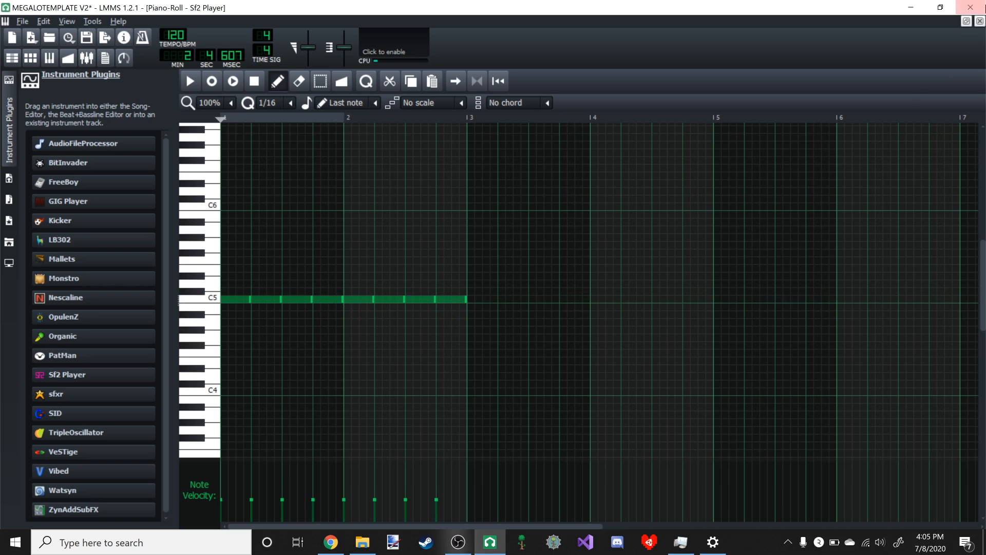
- Play the song from bar 57 to hear the new Sf2 Player notes against Lead 3
click(966, 21)
click(480, 97)
click(393, 118)
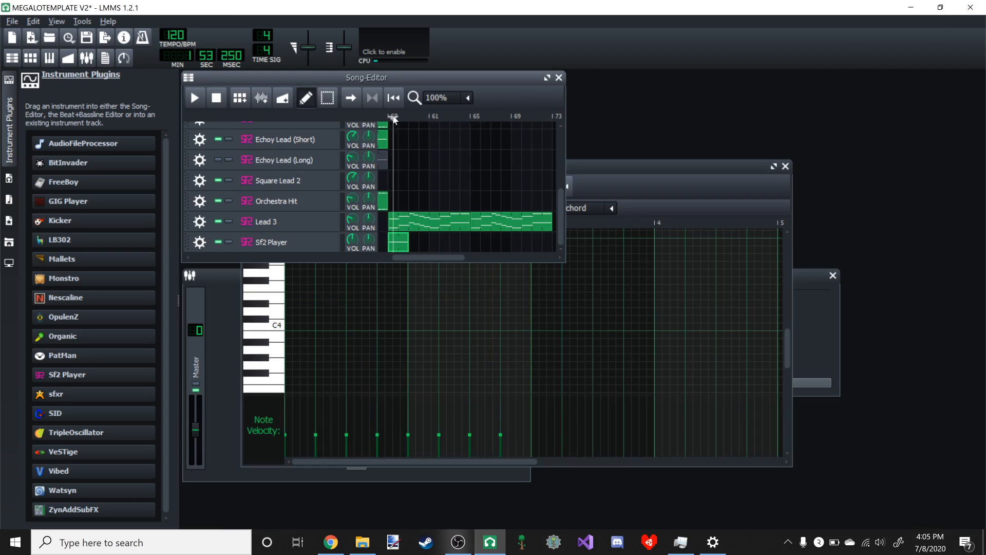
drag(394, 120, 343, 114)
click(198, 97)
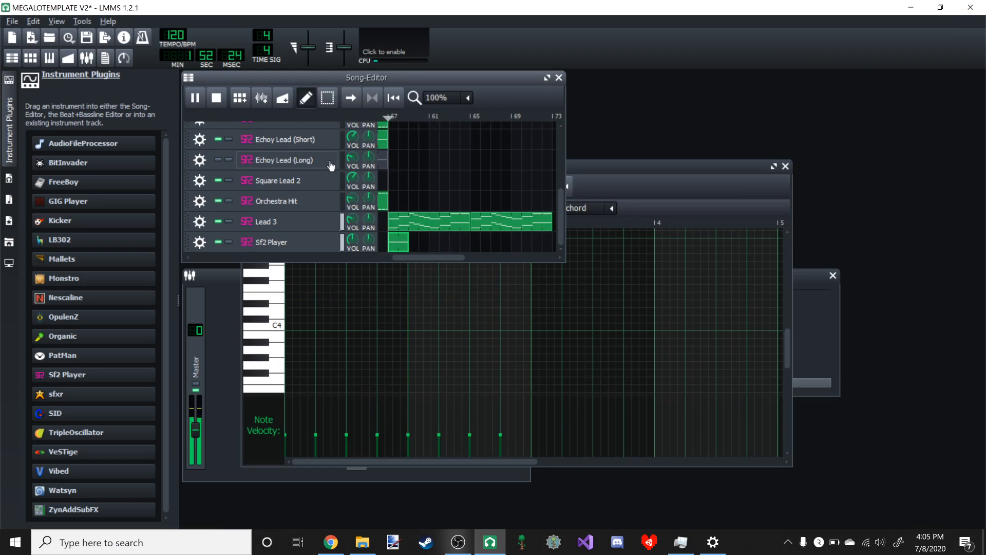
- Raise the Sf2 Player track's volume to 200% and replay the song from bar 57
right_click(402, 239)
click(431, 292)
right_click(408, 236)
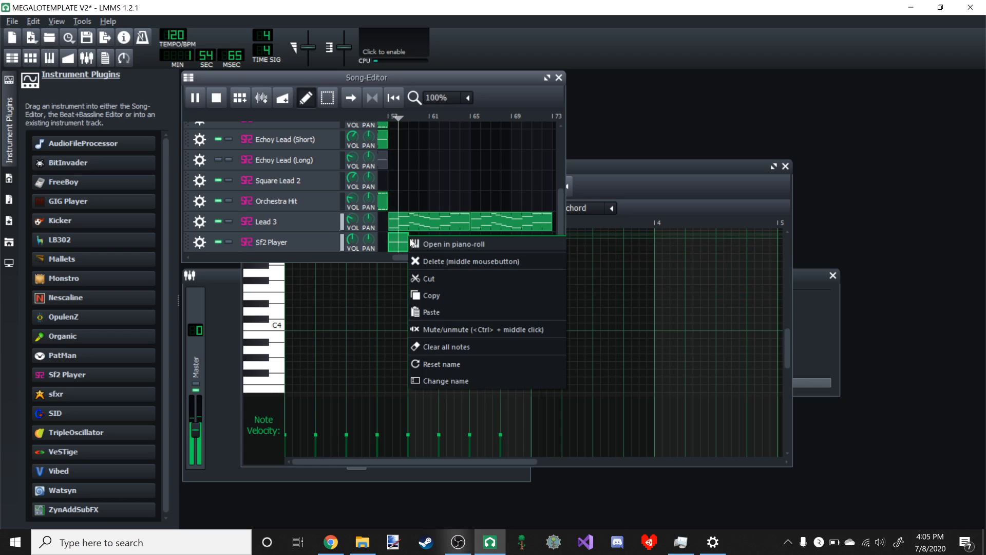
click(472, 136)
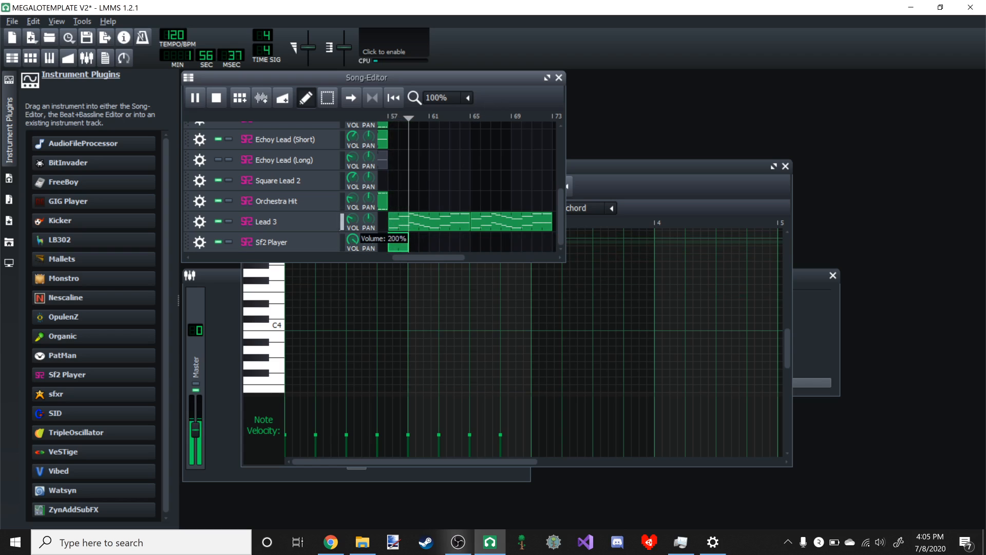
drag(413, 123, 380, 116)
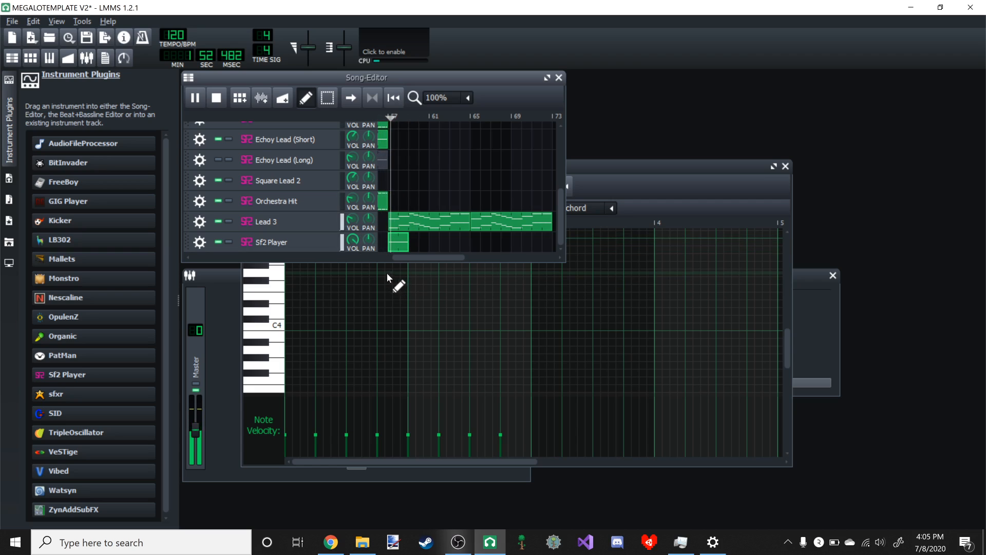
- Try to copy the Sf2 Player pattern from bar 57 and paste it at bar 59
right_click(392, 242)
click(422, 303)
right_click(411, 237)
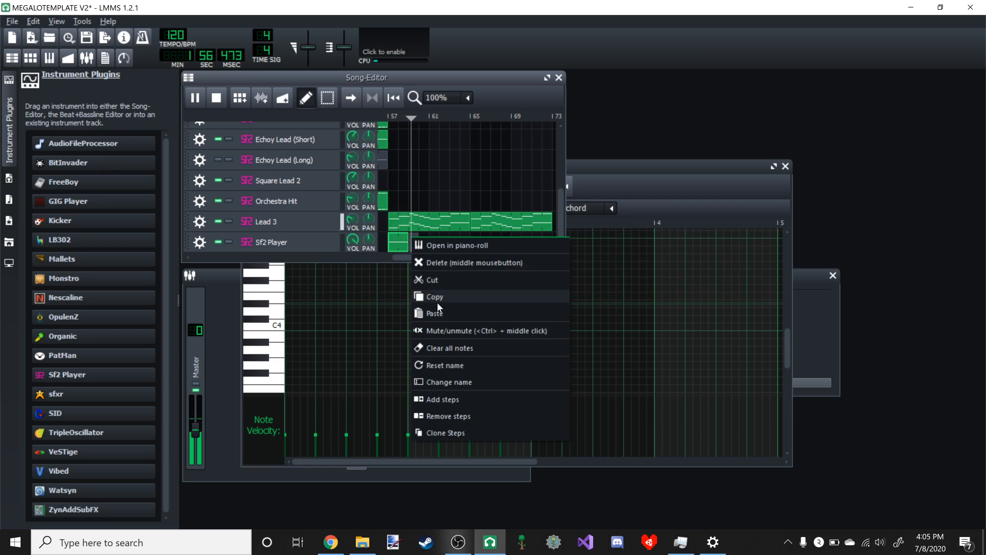
click(436, 311)
right_click(415, 243)
click(436, 307)
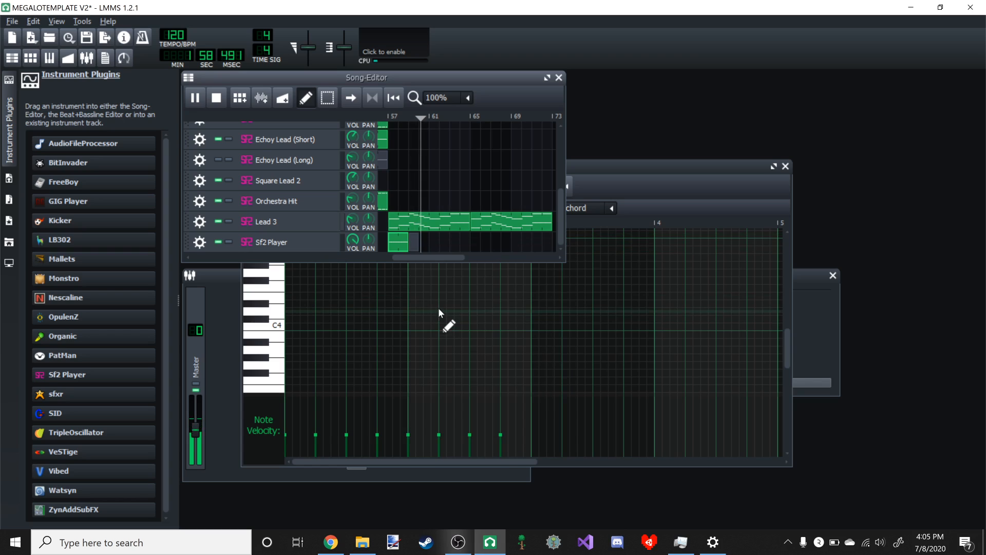
- Stop playback and save the project
key(space)
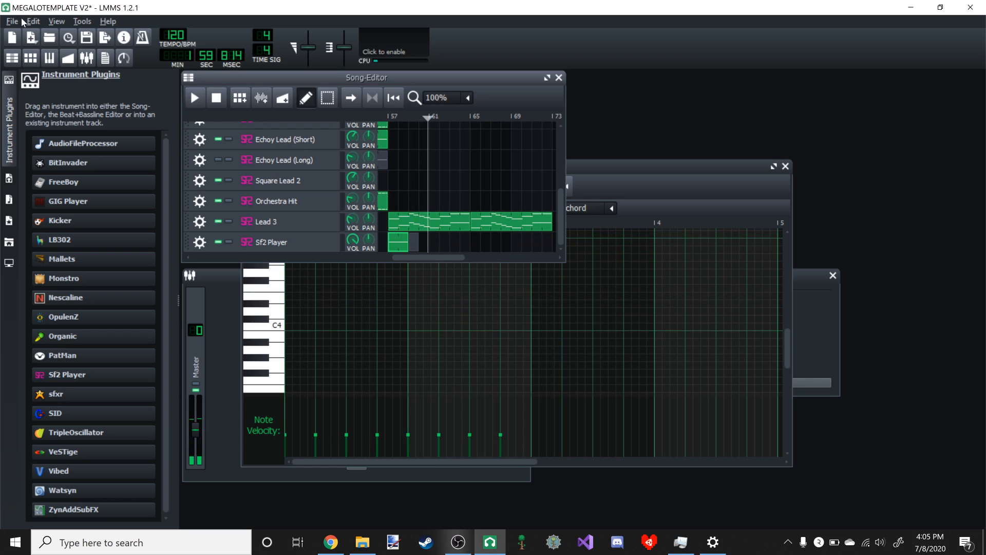
click(12, 21)
click(56, 101)
- Remove the Sf2 Player track below Lead 3 from the song
scroll(457, 154, up, 3)
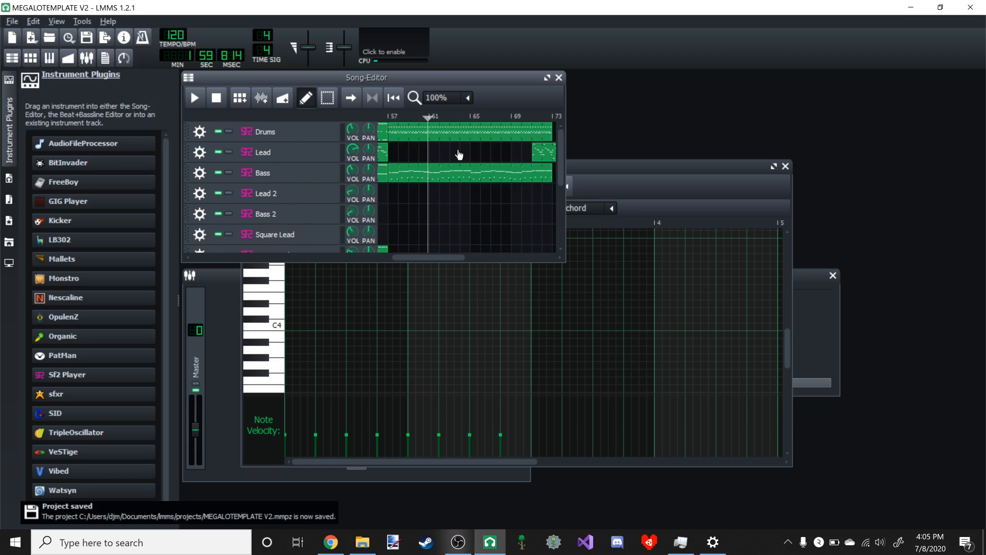
scroll(442, 177, down, 3)
click(200, 242)
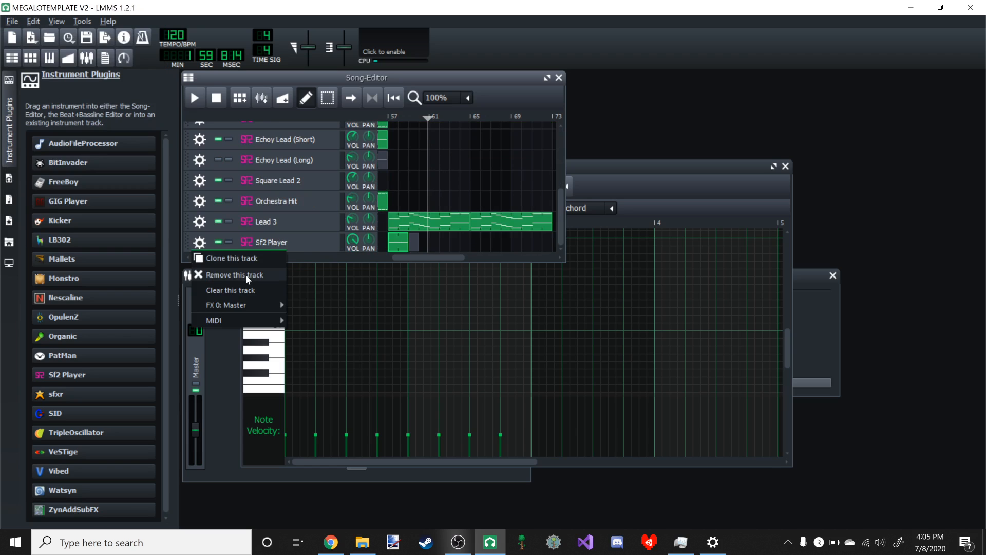
click(246, 270)
- Move the song's playback position back to bar 1
scroll(458, 176, up, 5)
scroll(411, 205, down, 5)
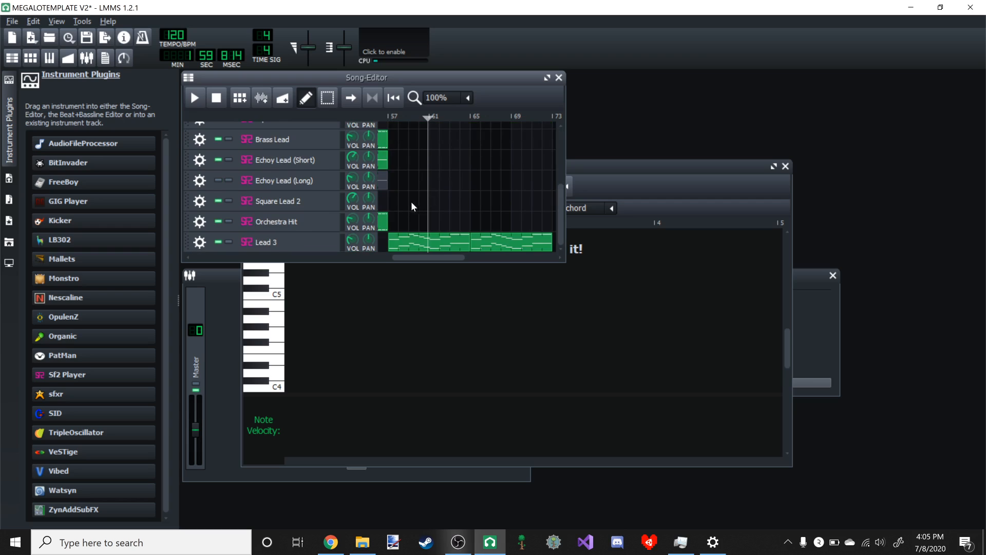
scroll(390, 212, up, 2)
scroll(436, 230, up, 4)
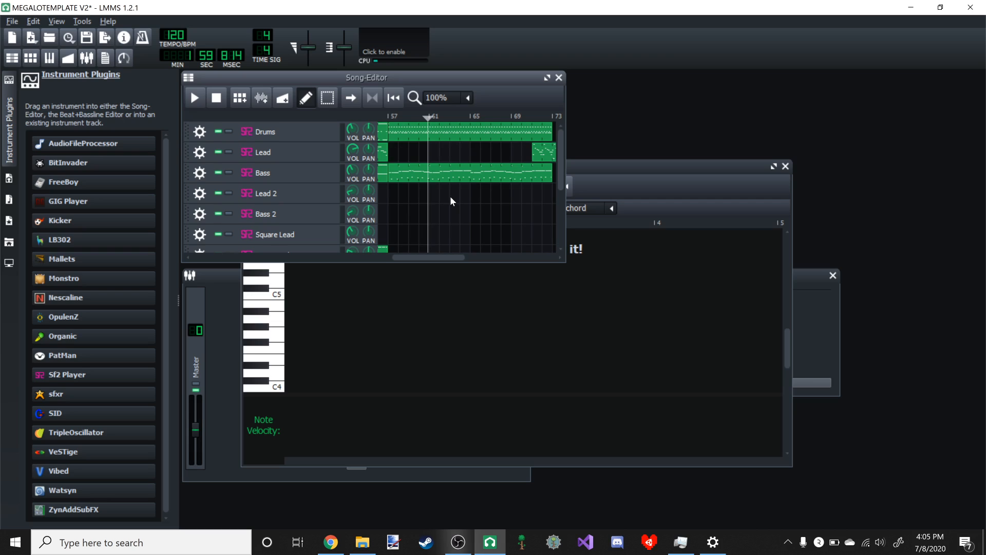
drag(436, 257, 235, 257)
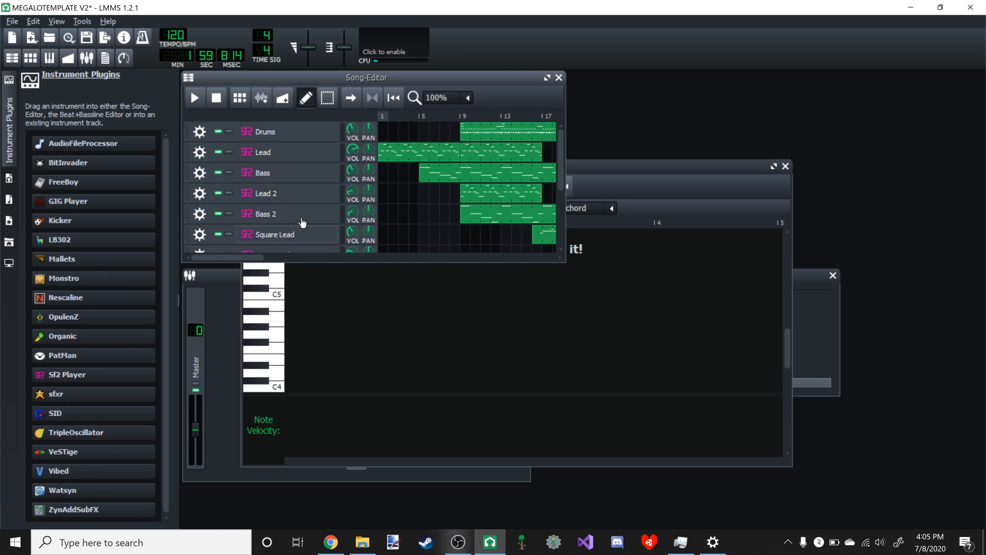
drag(444, 120, 380, 117)
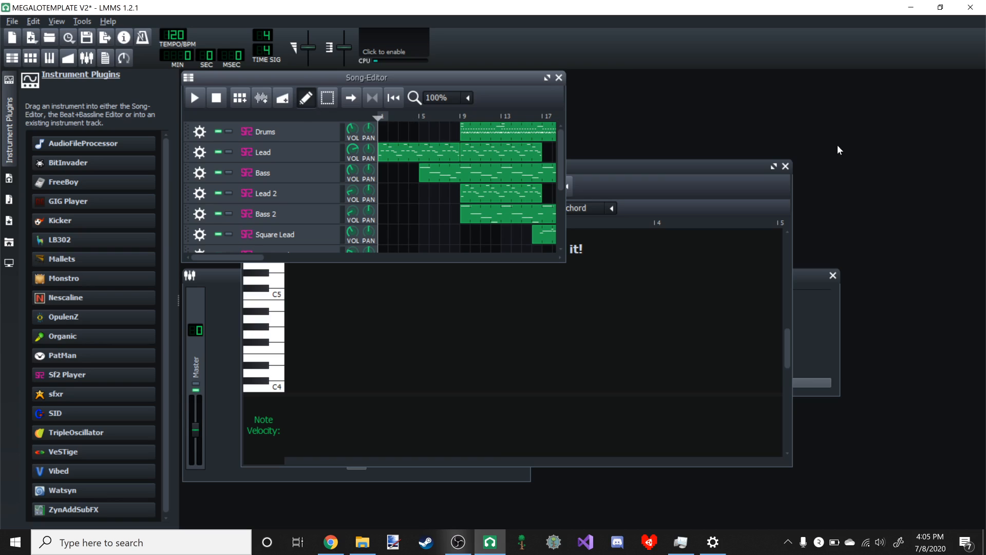